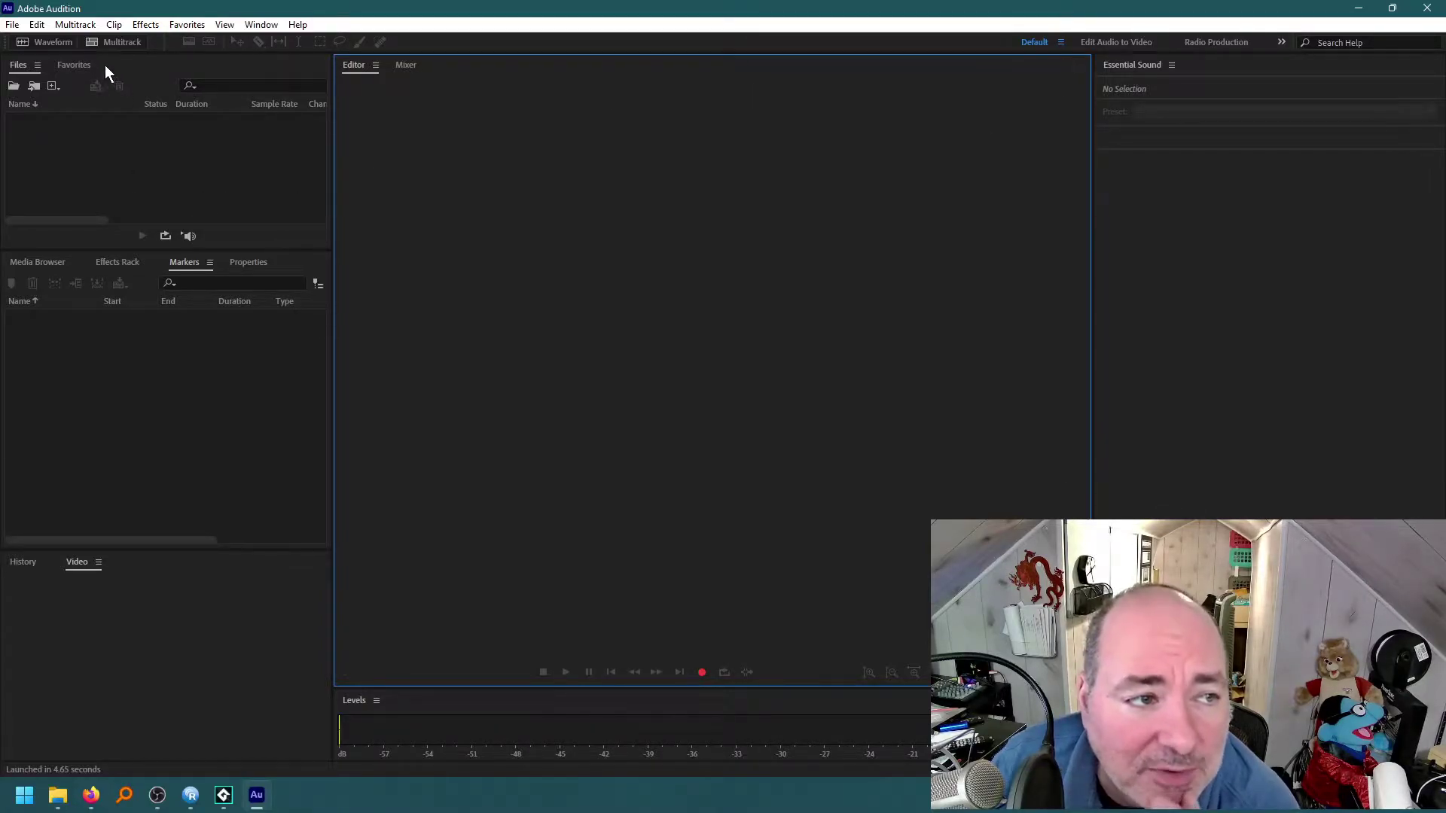
Set the Audio Hardware default input to Capture Input terminal (Mic-j5 WebCam JVCU435)
click(37, 24)
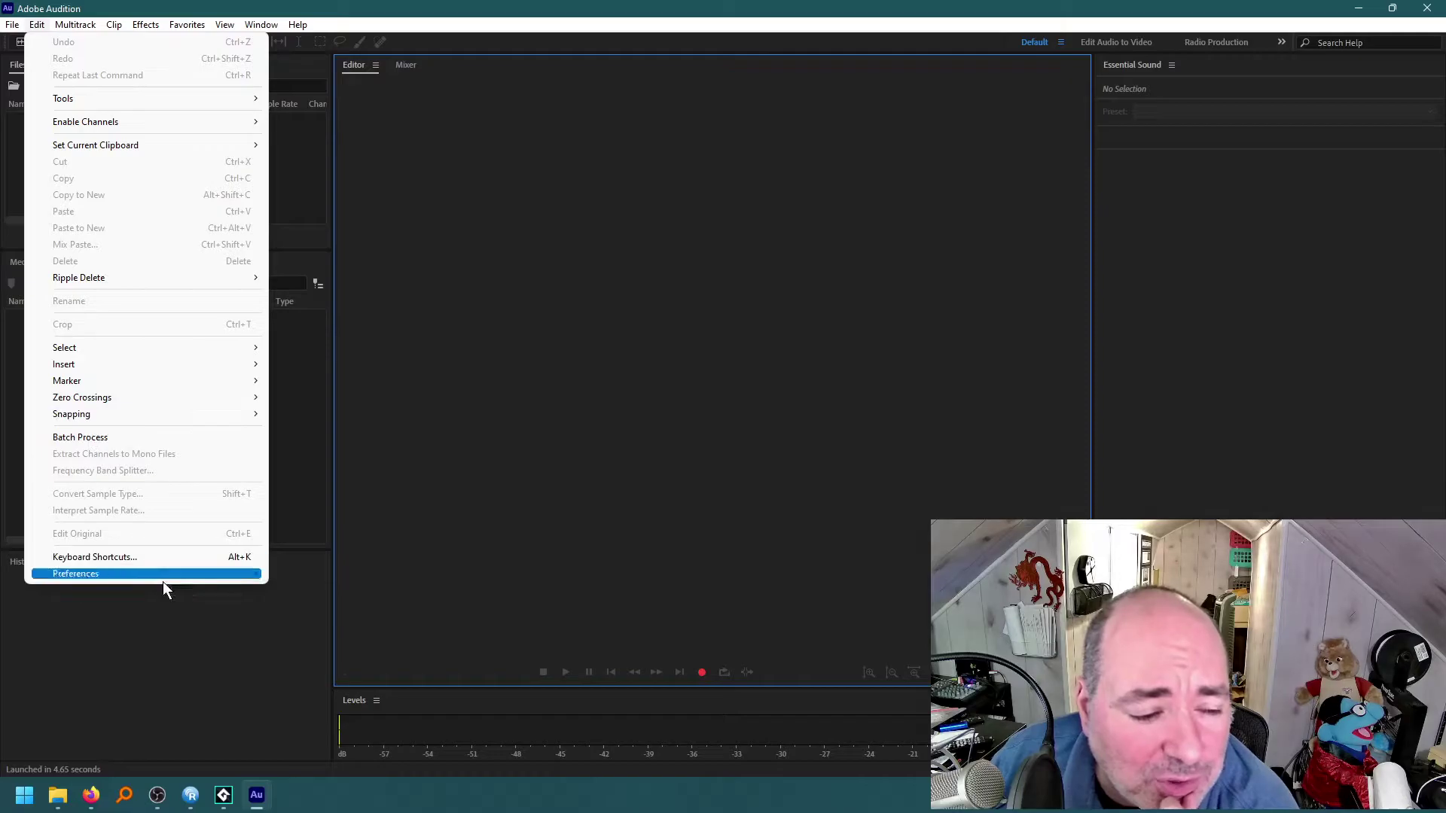
mouse_move(163, 581)
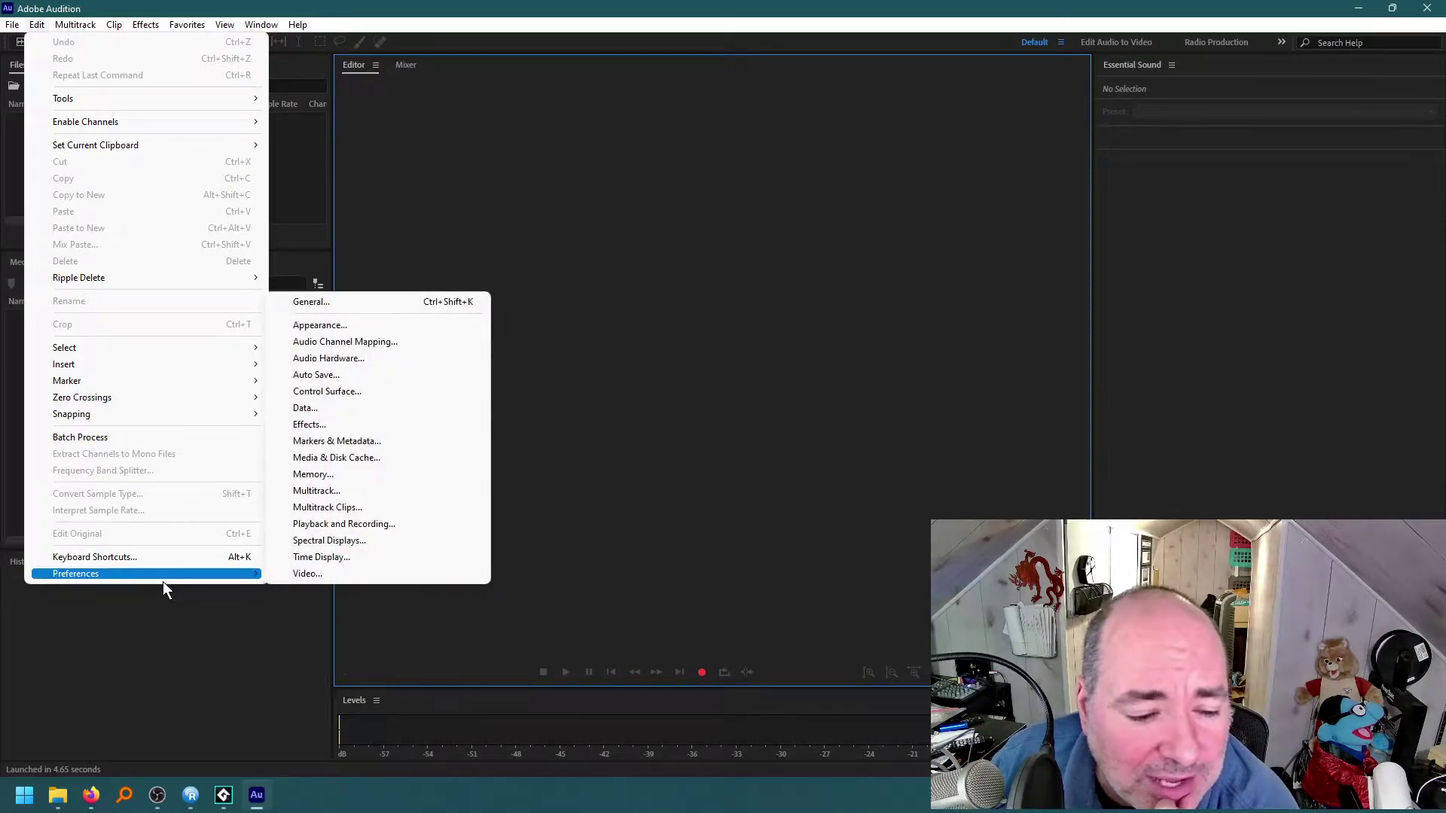
click(461, 357)
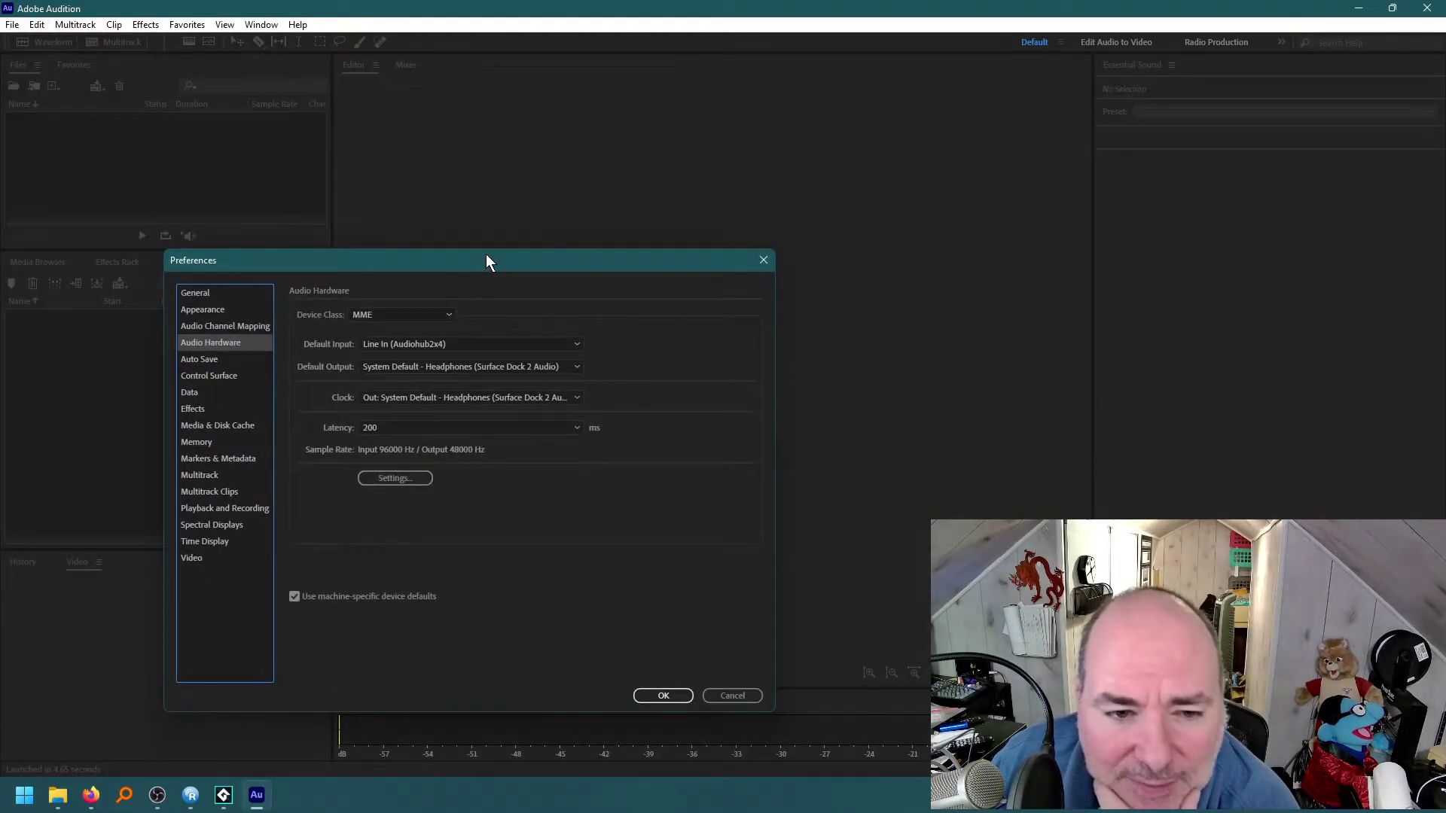
drag(492, 256, 730, 167)
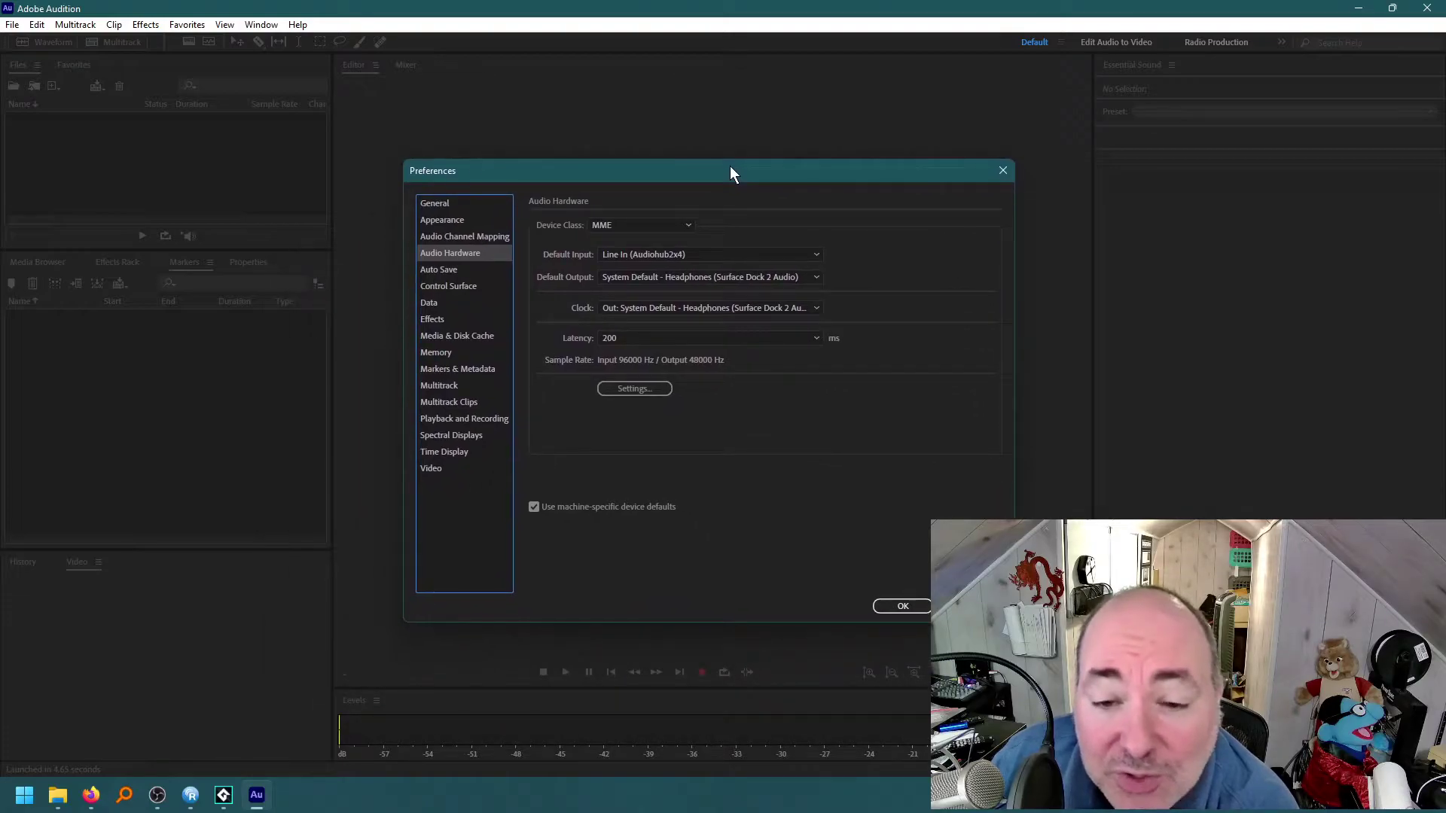
click(649, 254)
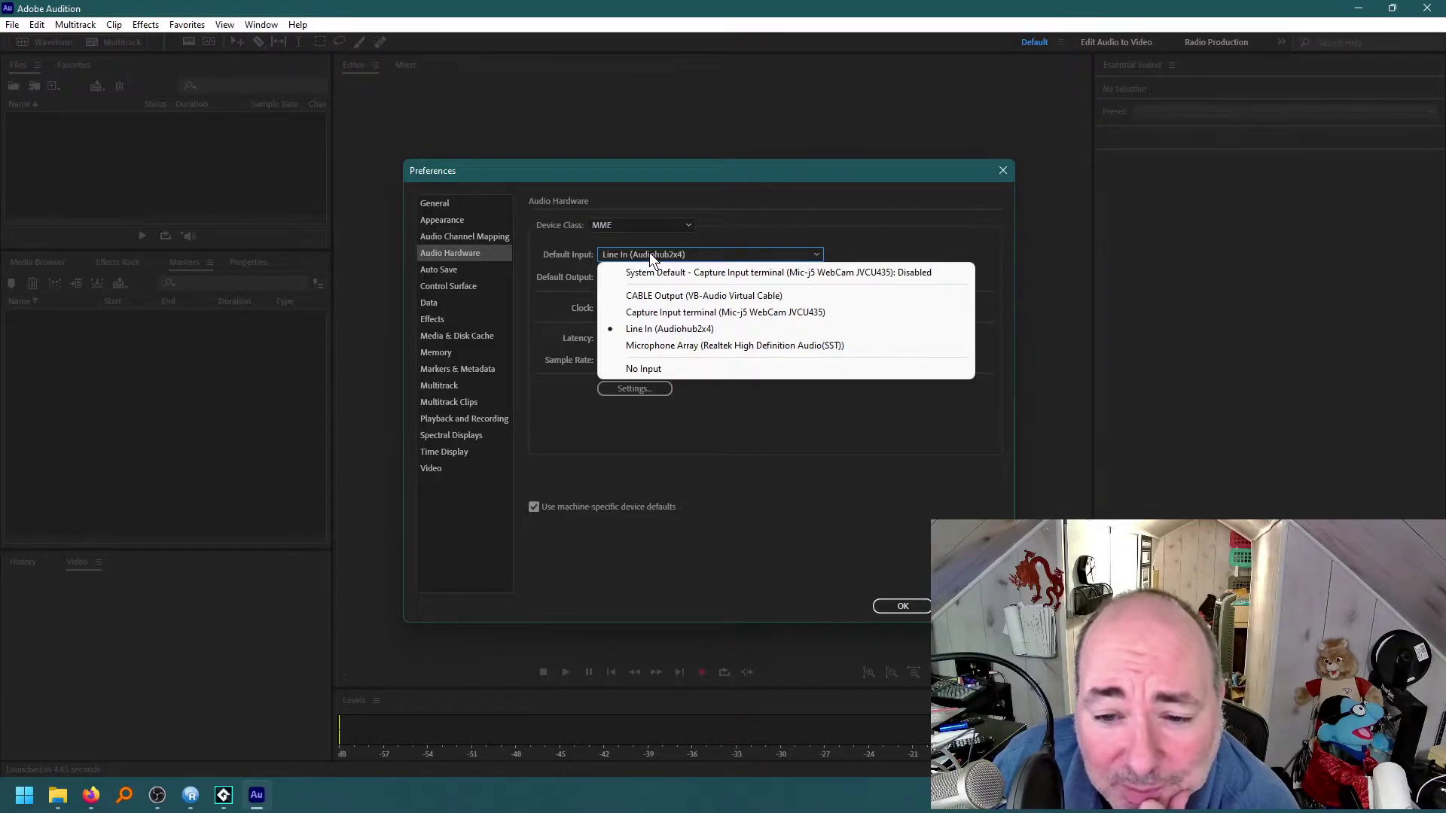
click(656, 310)
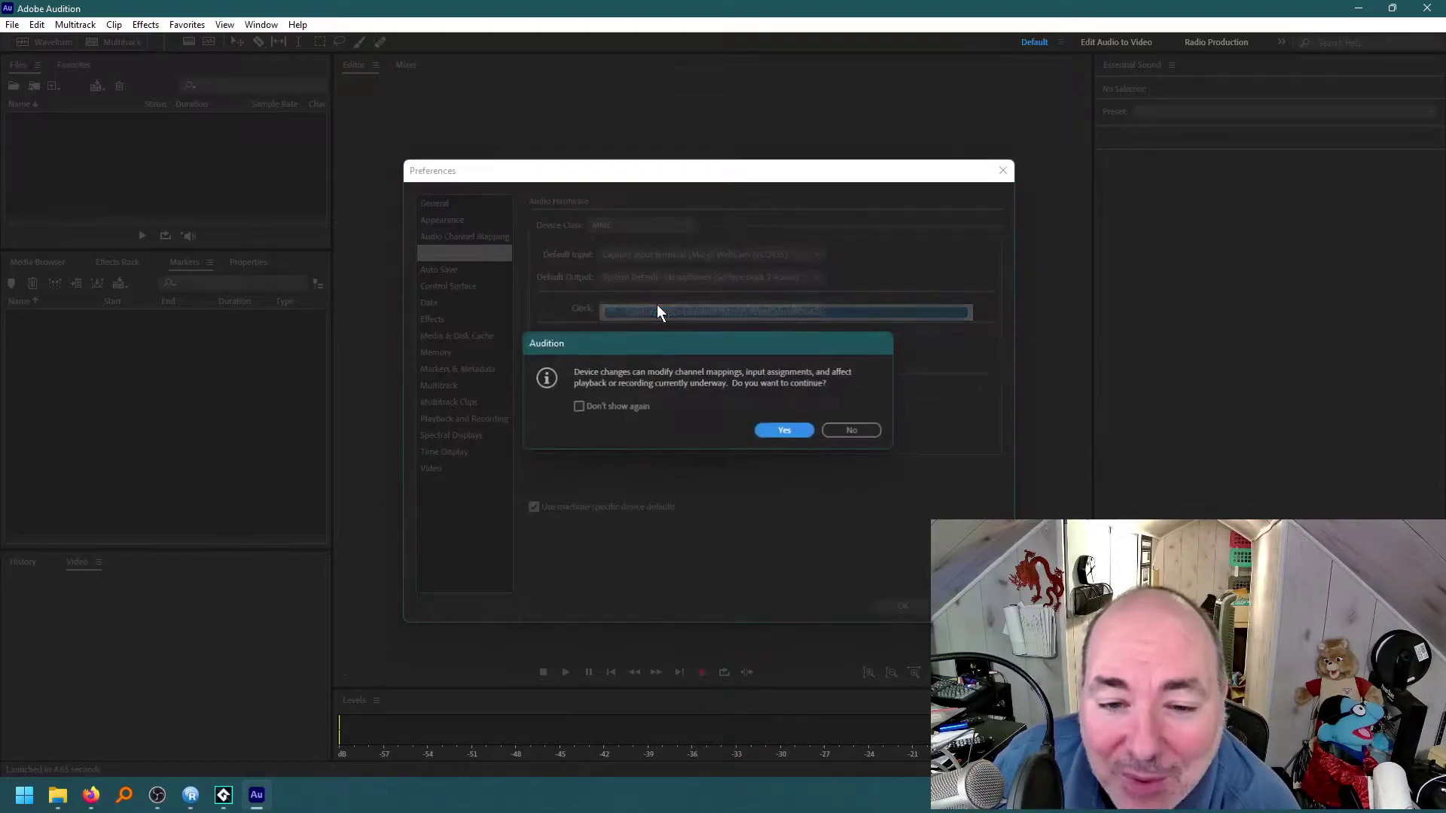
click(787, 430)
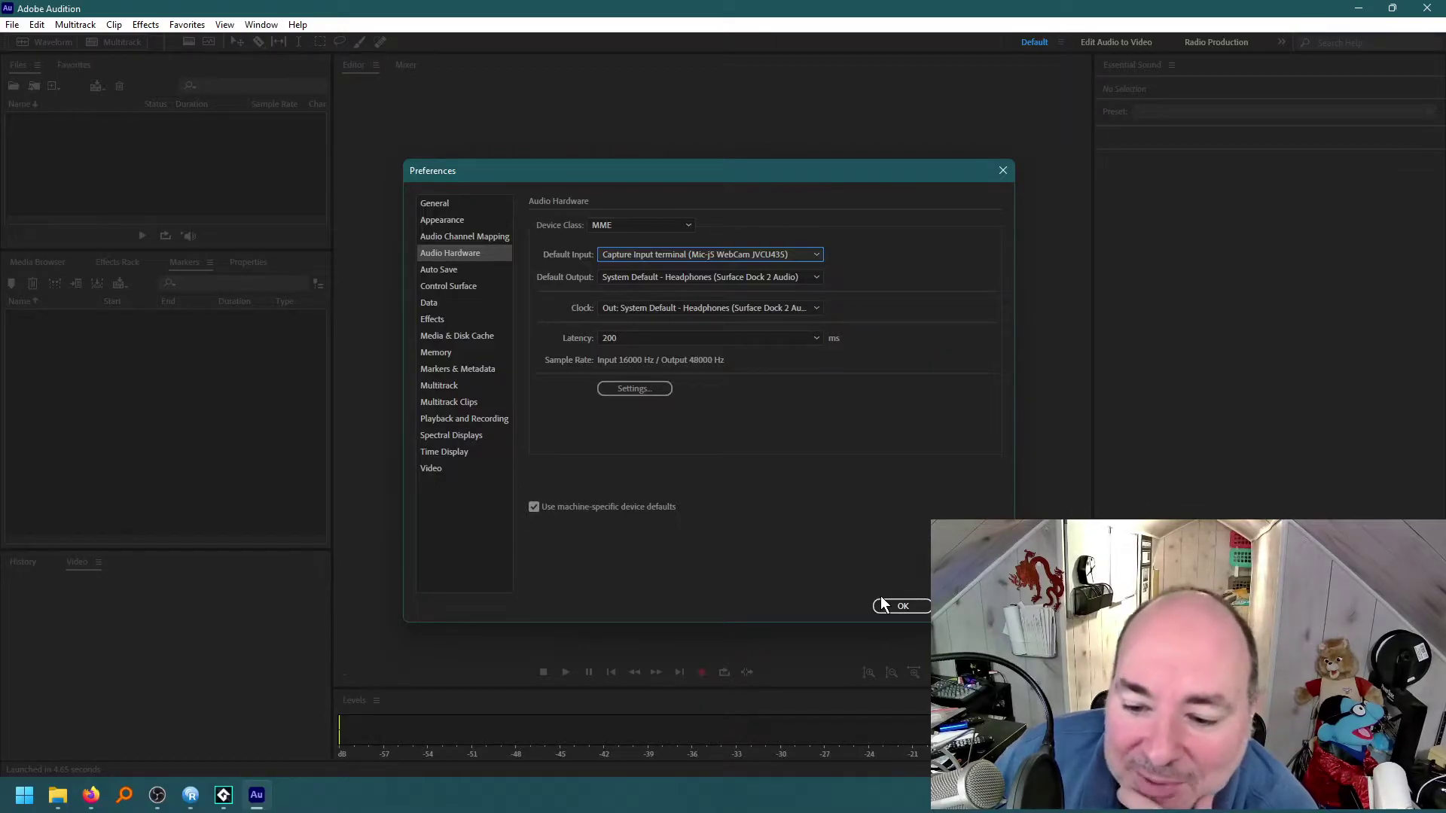
click(886, 605)
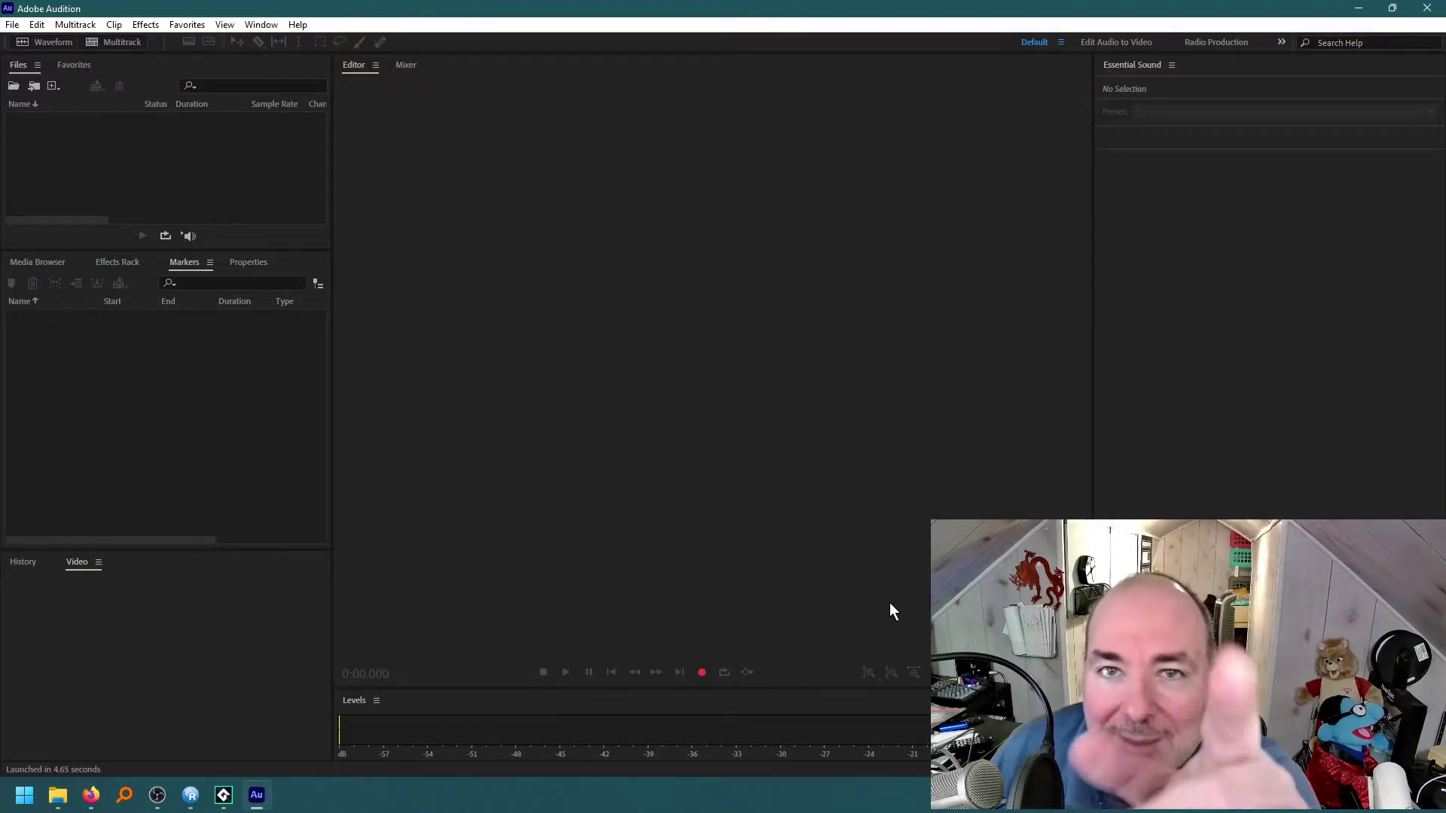
Start recording voice into a new 44100 Hz mono file, Untitled 1
click(701, 672)
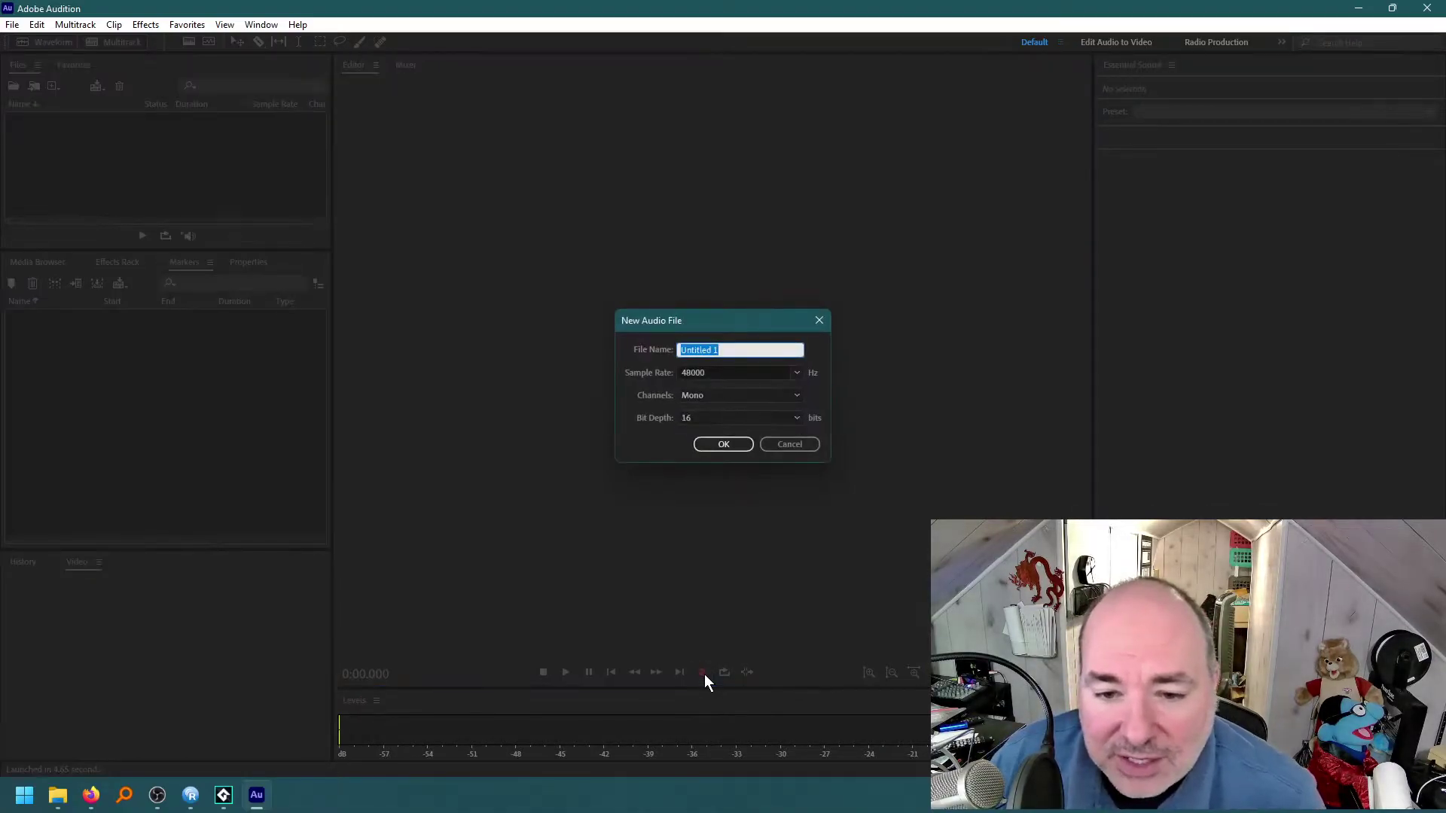
click(796, 372)
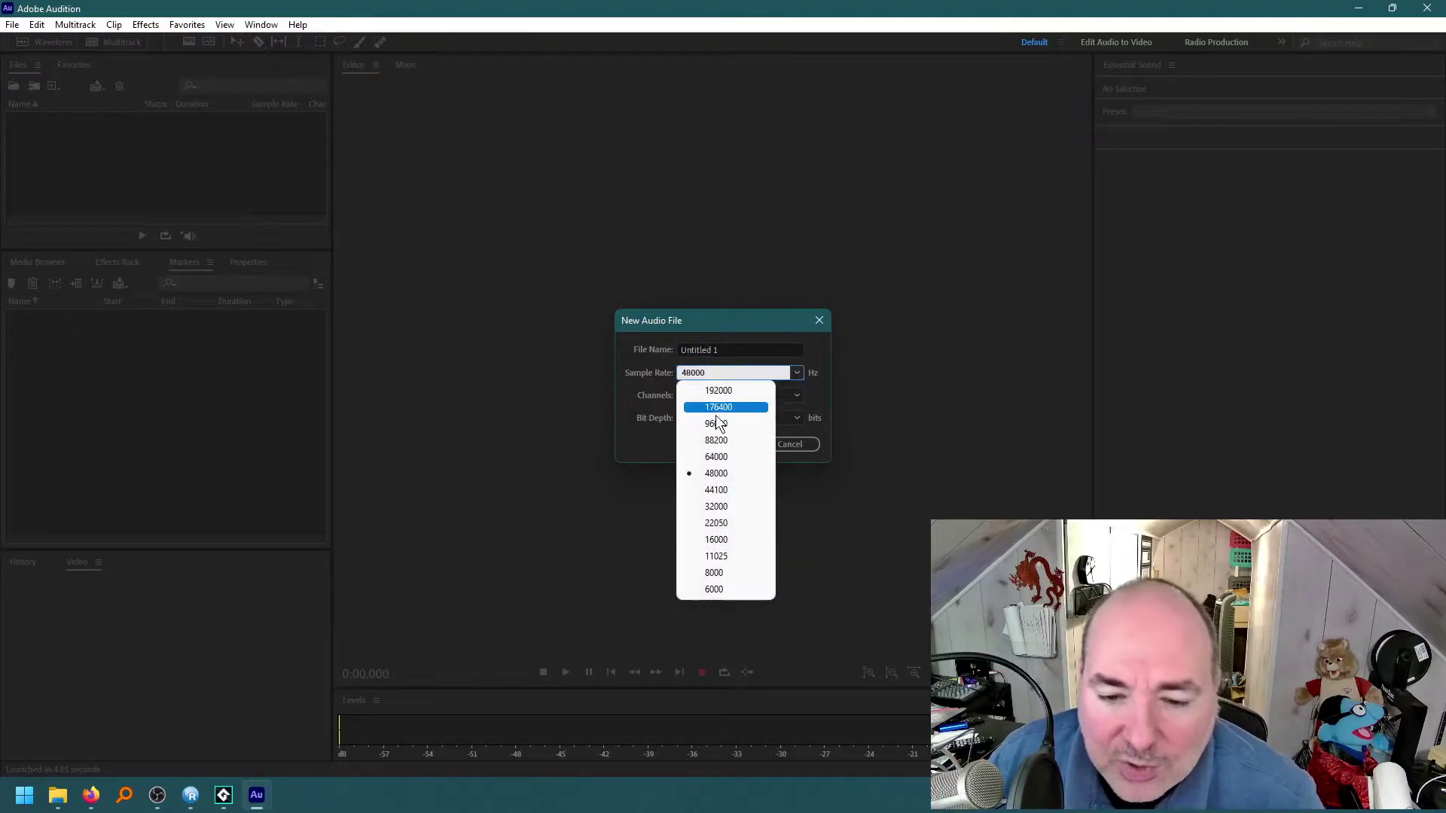
click(716, 488)
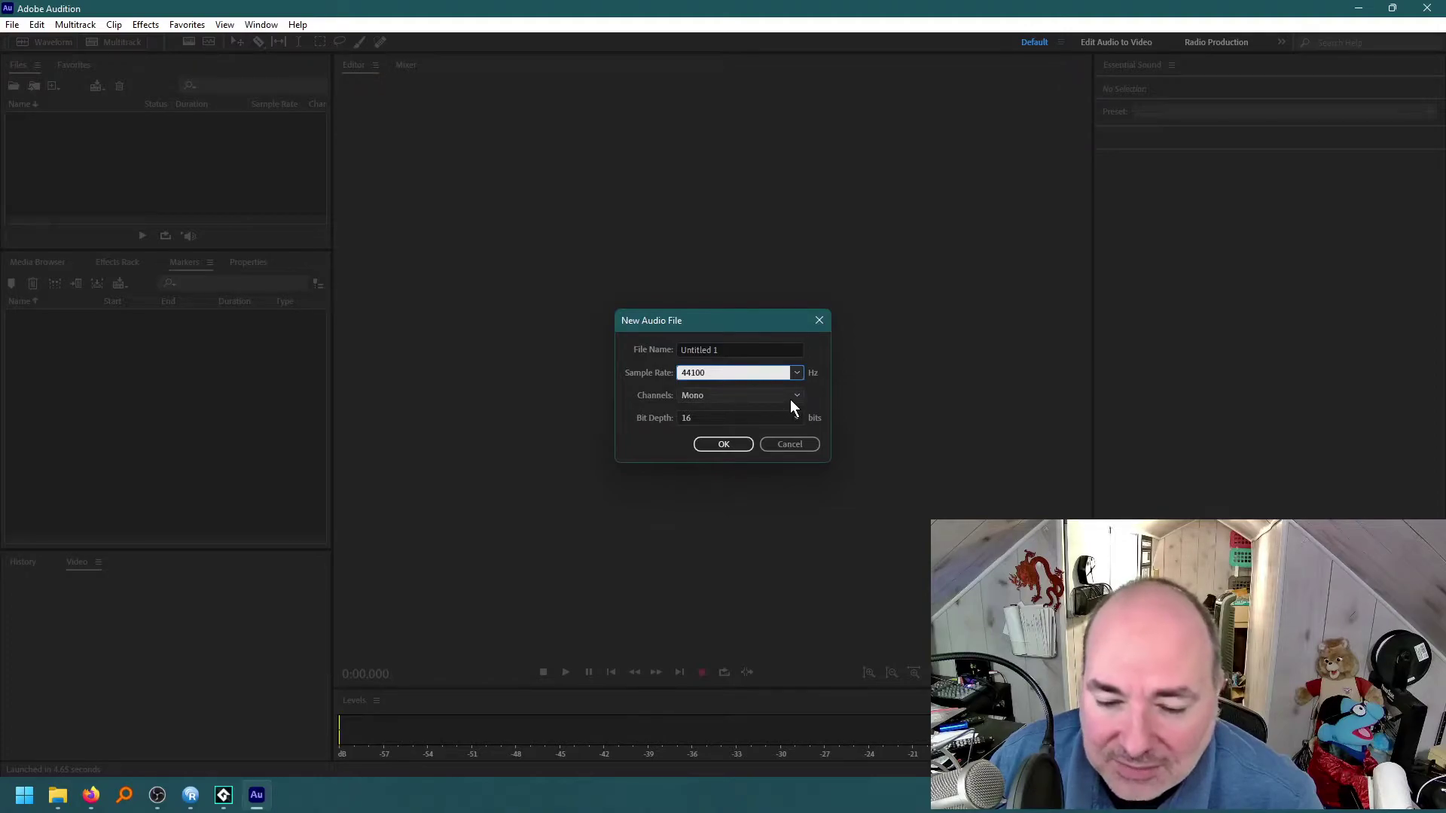
click(728, 443)
key(shift+space)
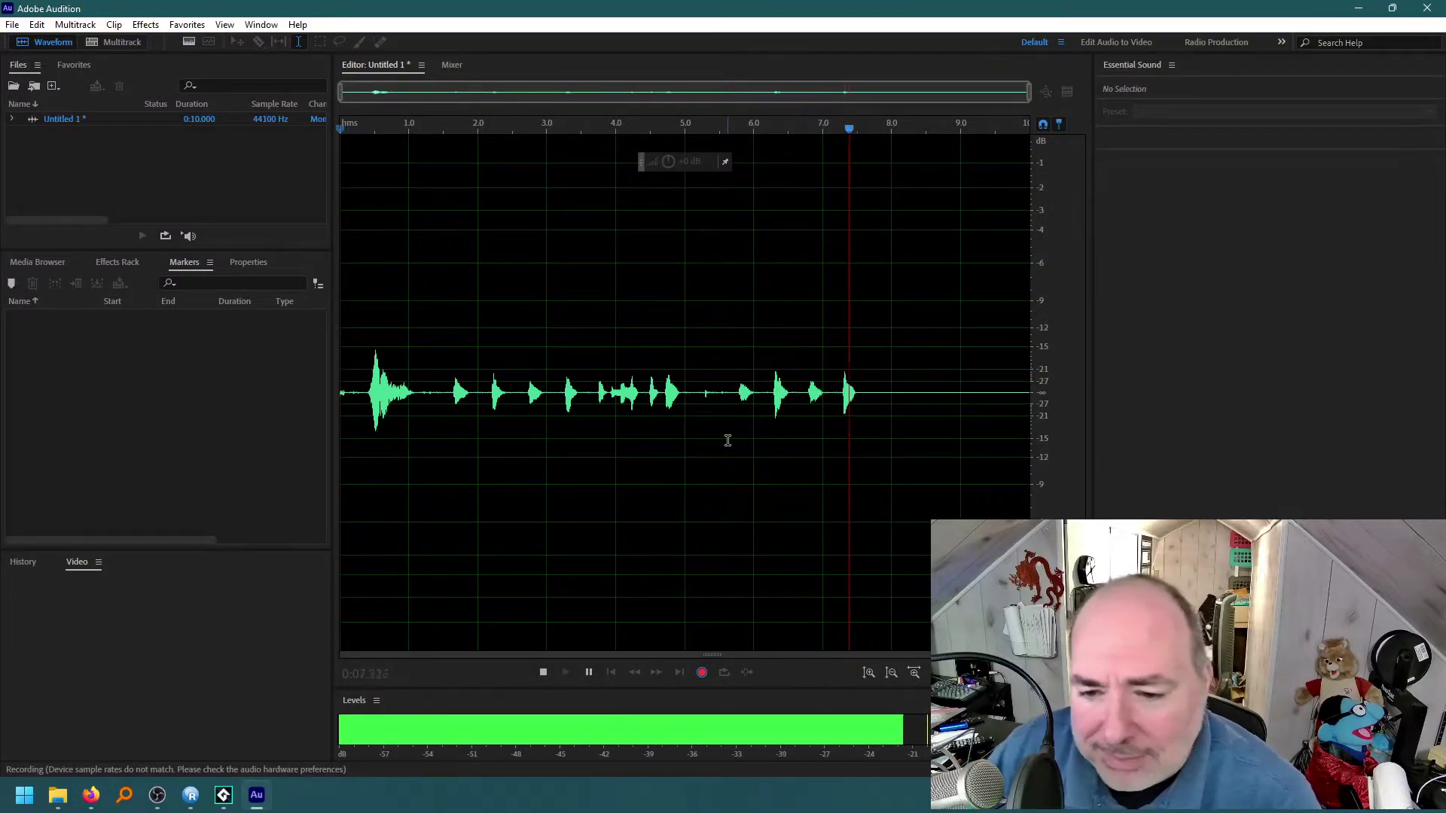
Stop recording, play the take back, and delete its opening 1.5 seconds
key(space)
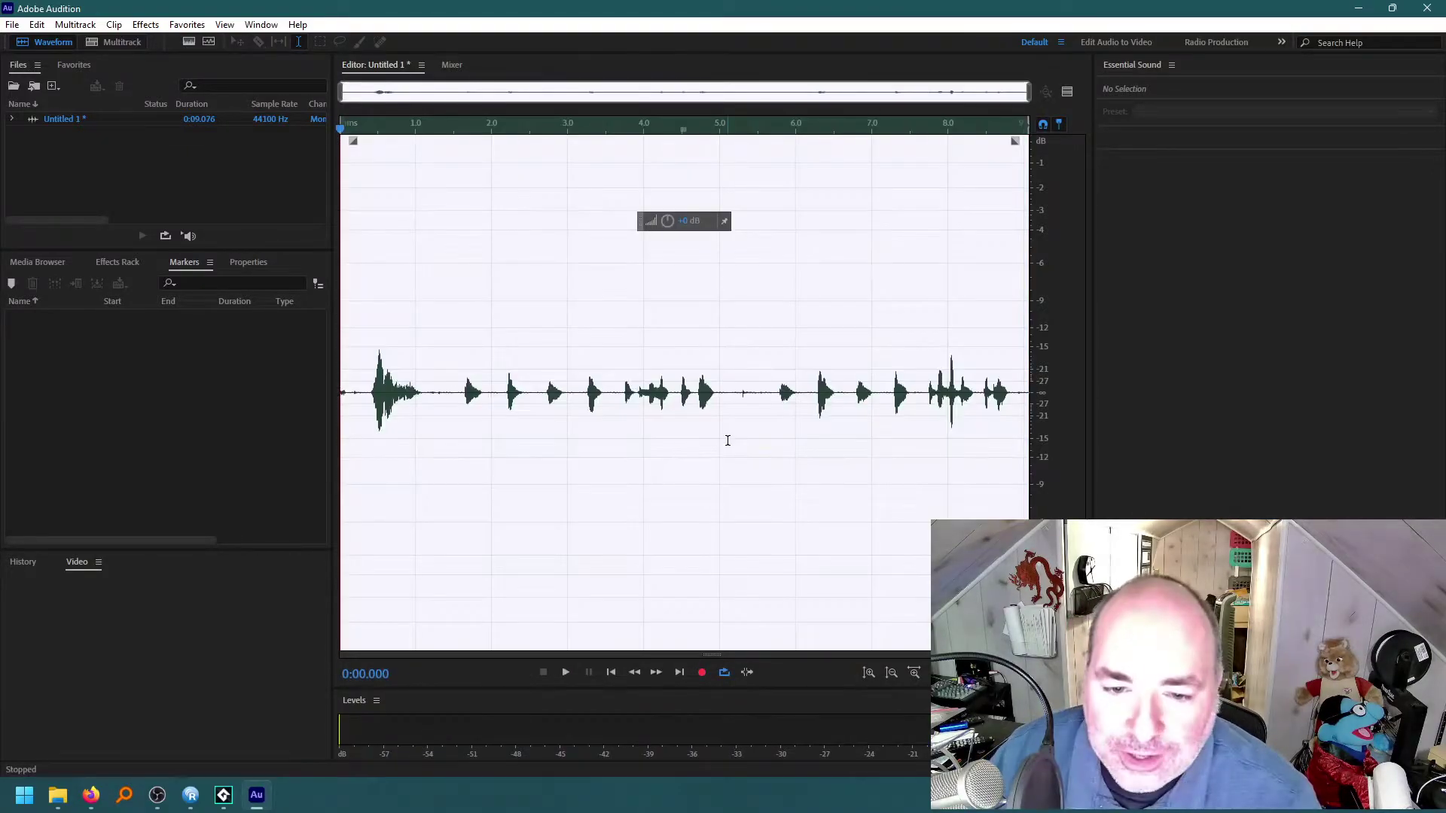
click(428, 386)
click(448, 390)
key(space)
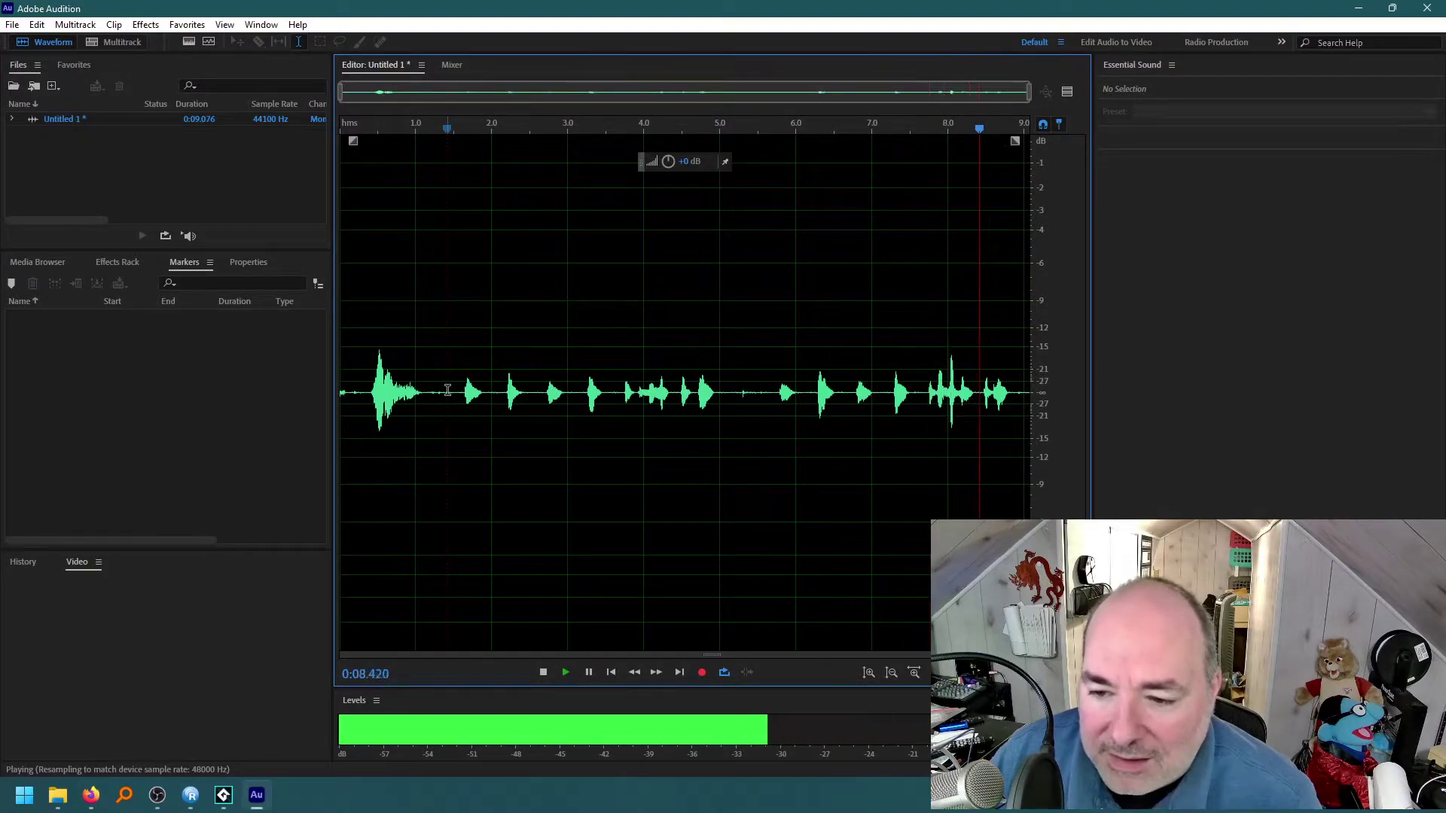
key(space)
drag(460, 391, 340, 390)
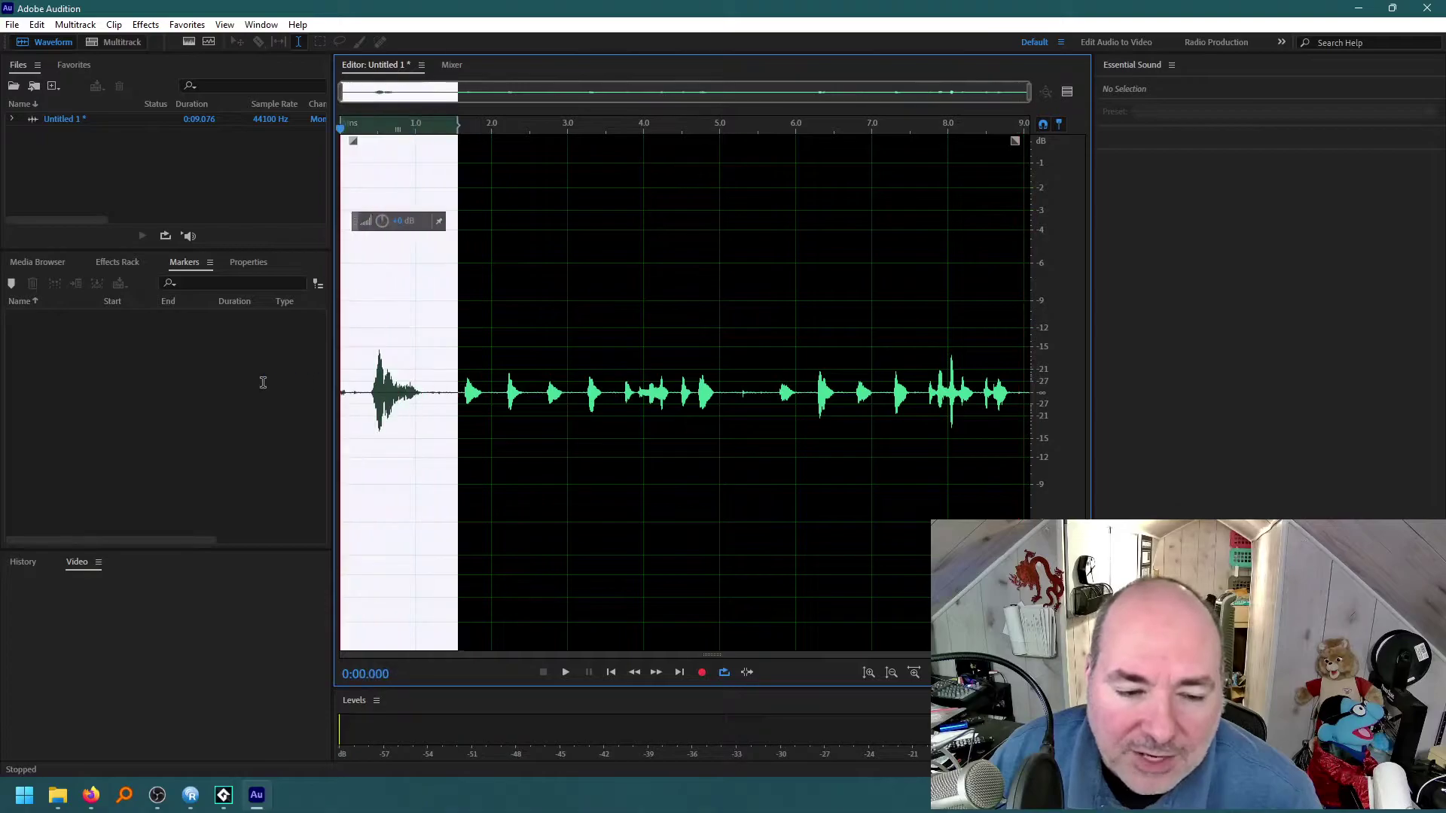
key(Delete)
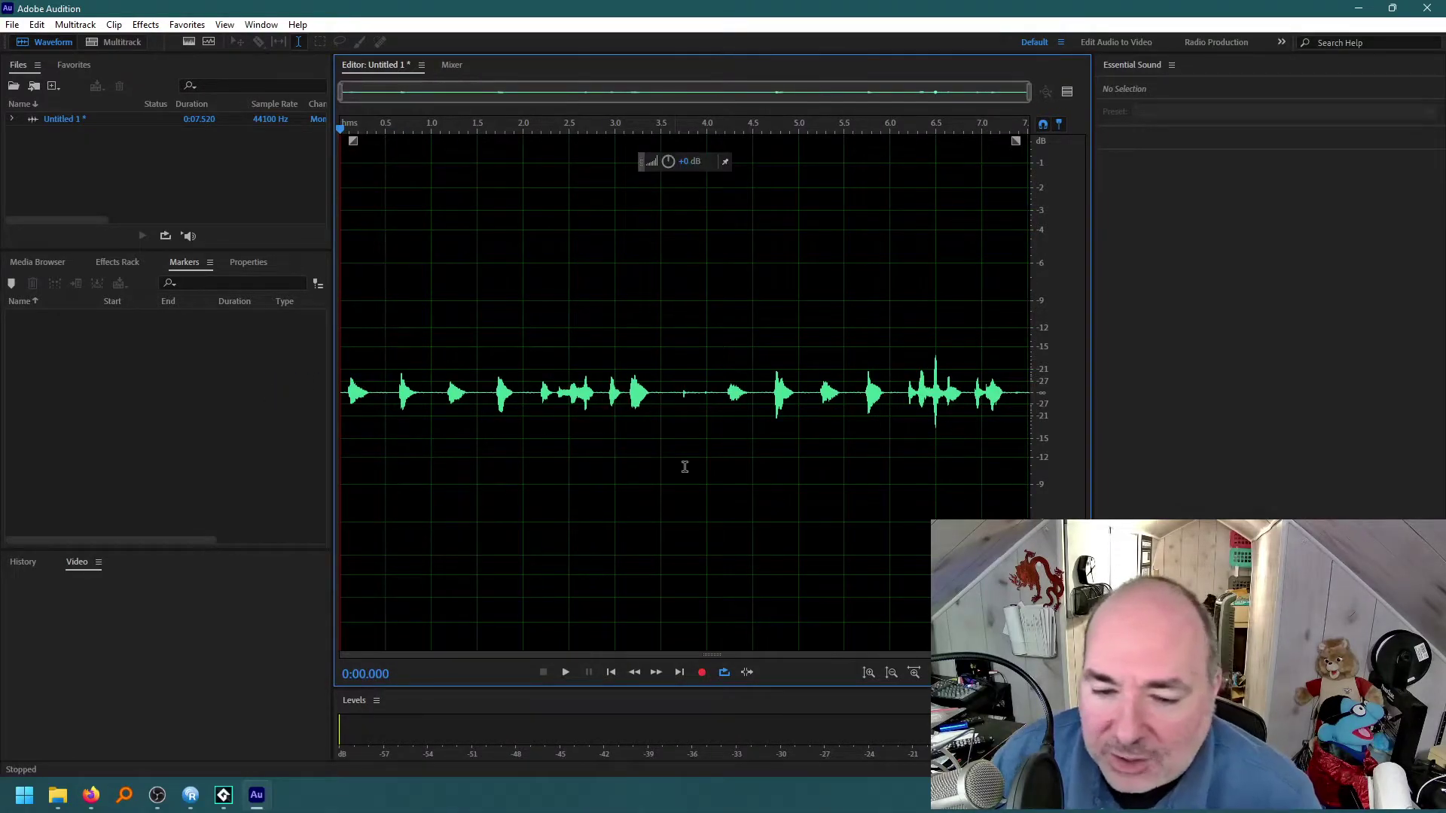
Play the trimmed take, then select and preview the quiet gap near 3.5 seconds
key(space)
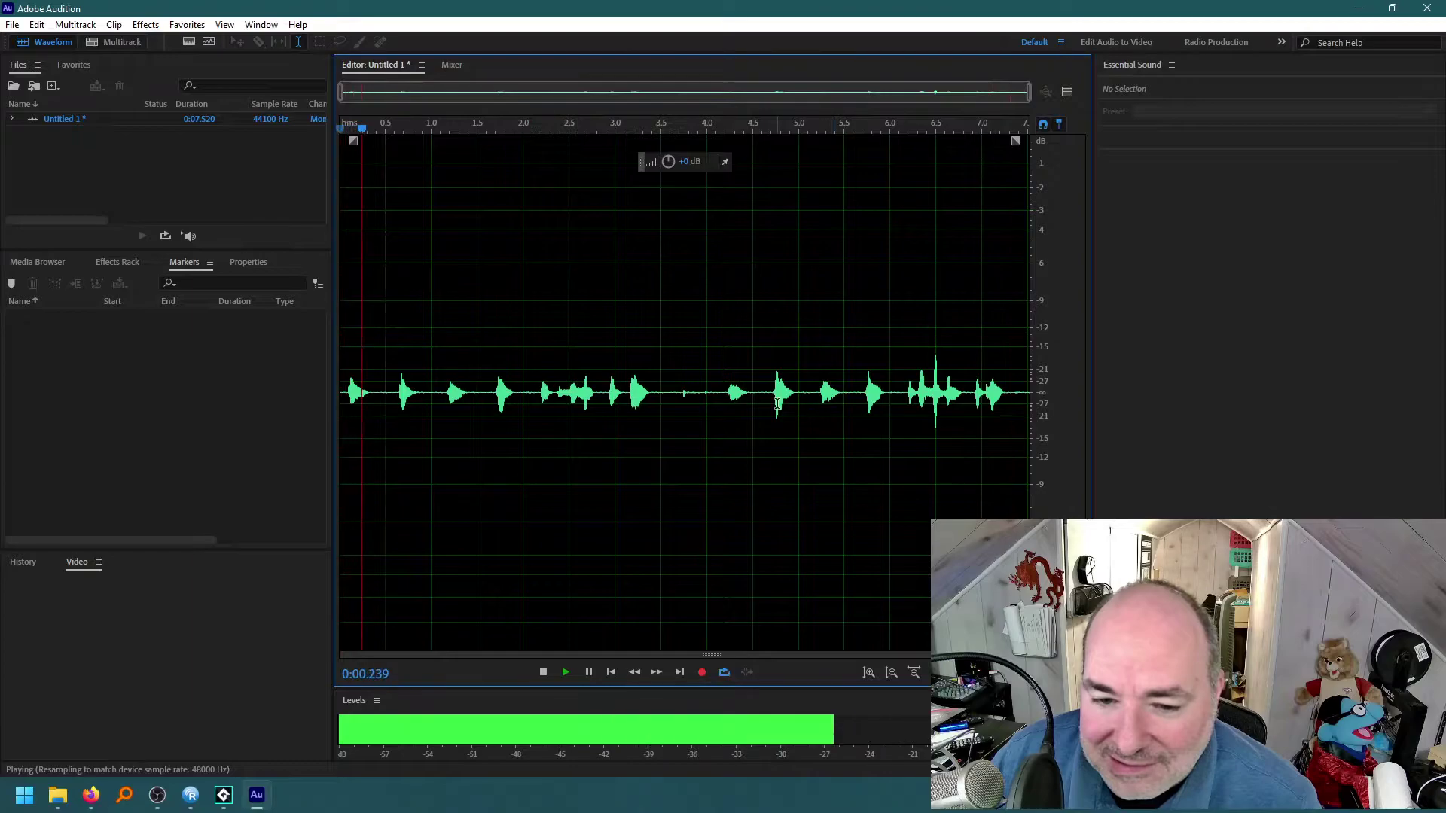
key(space)
drag(661, 391, 677, 389)
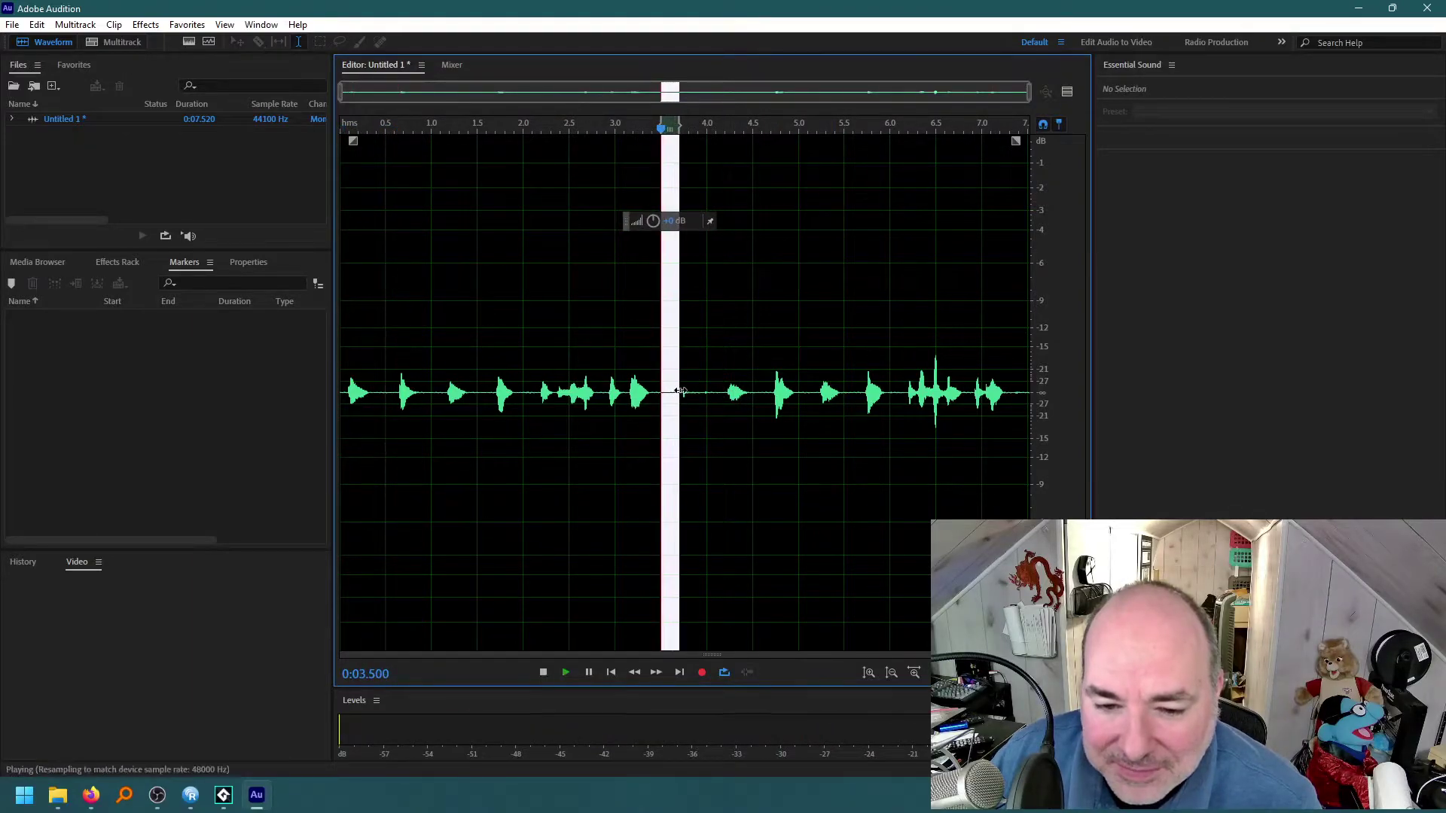
key(space)
key(space)
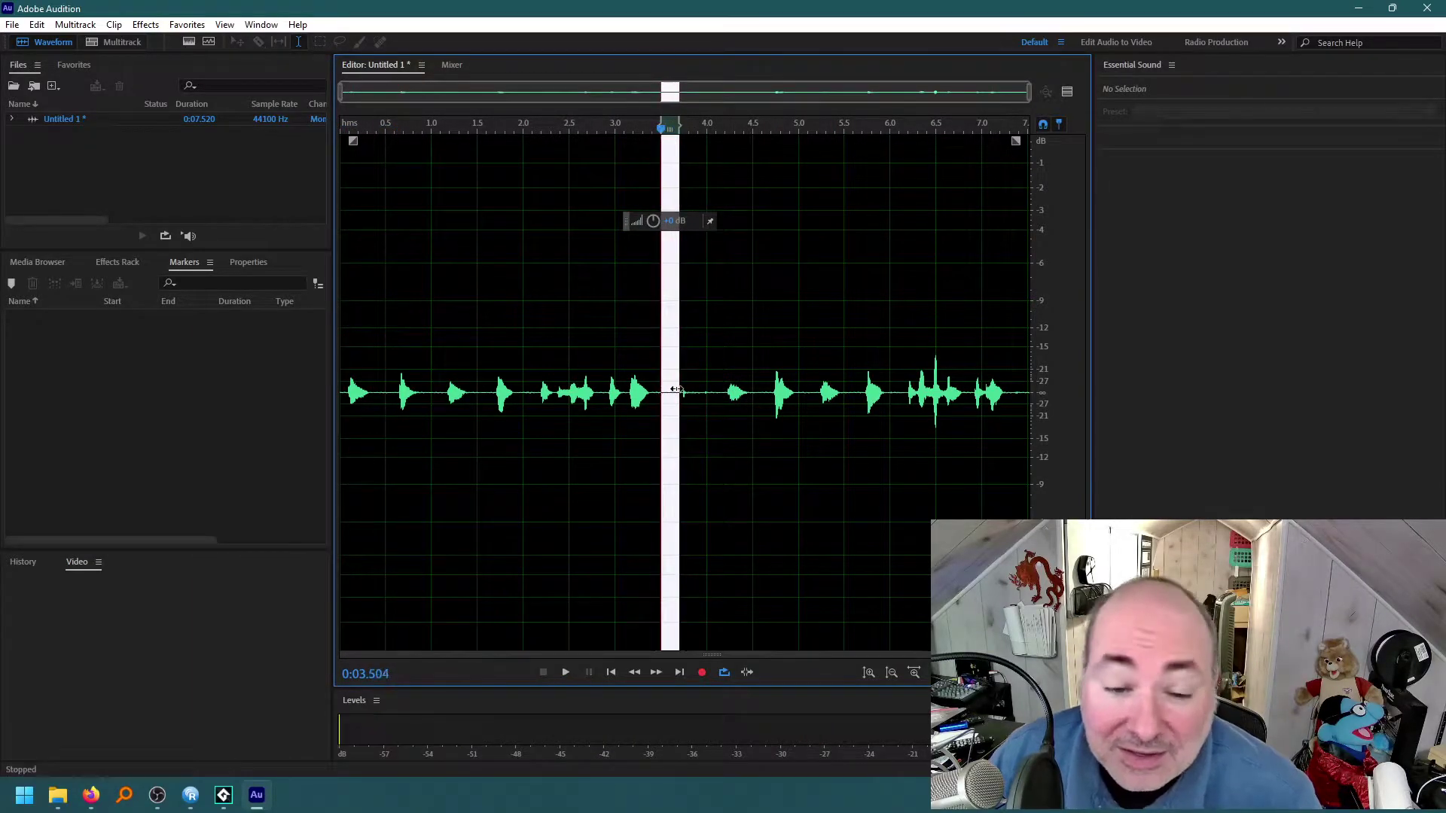
drag(661, 375, 653, 377)
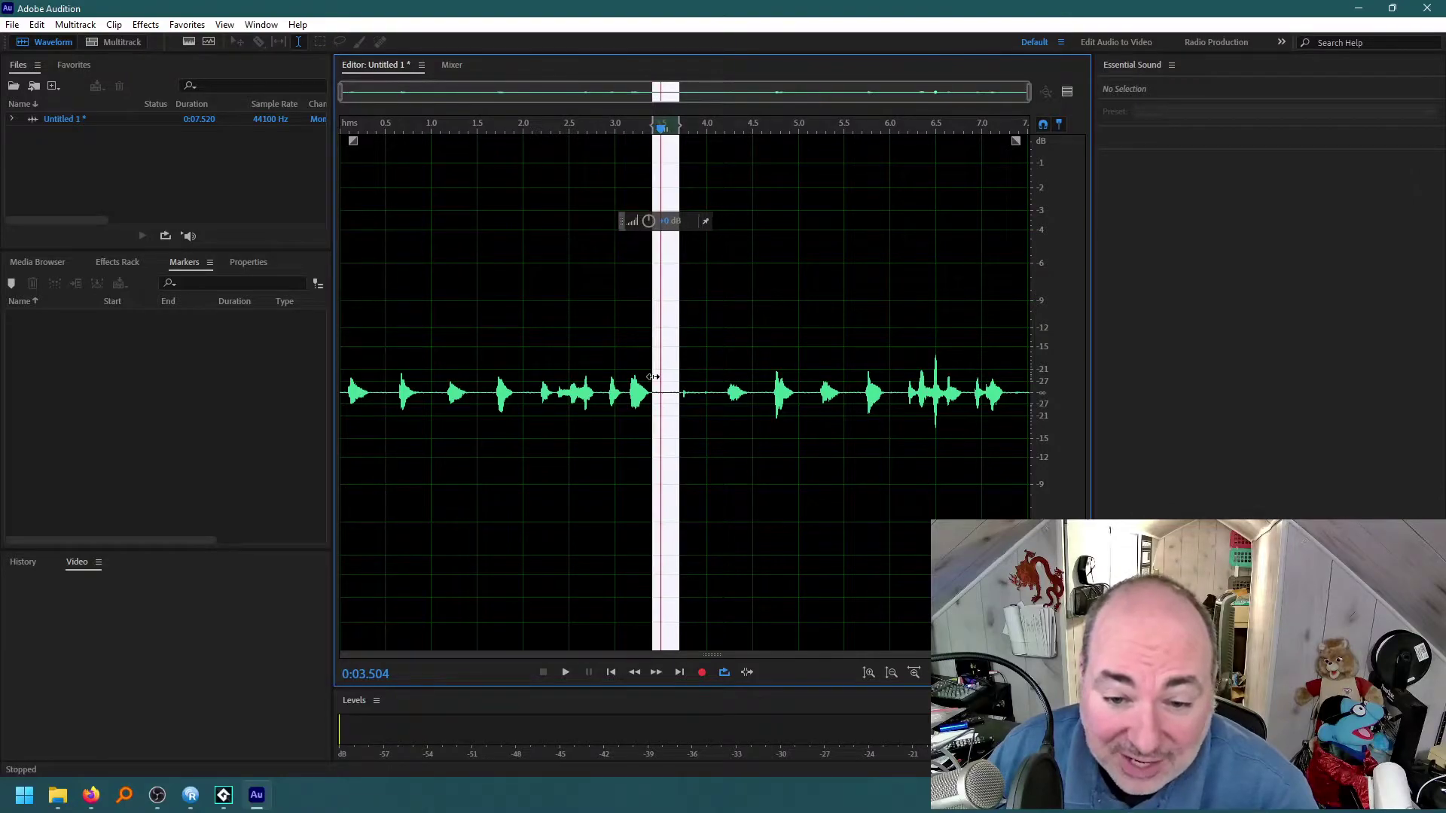
key(space)
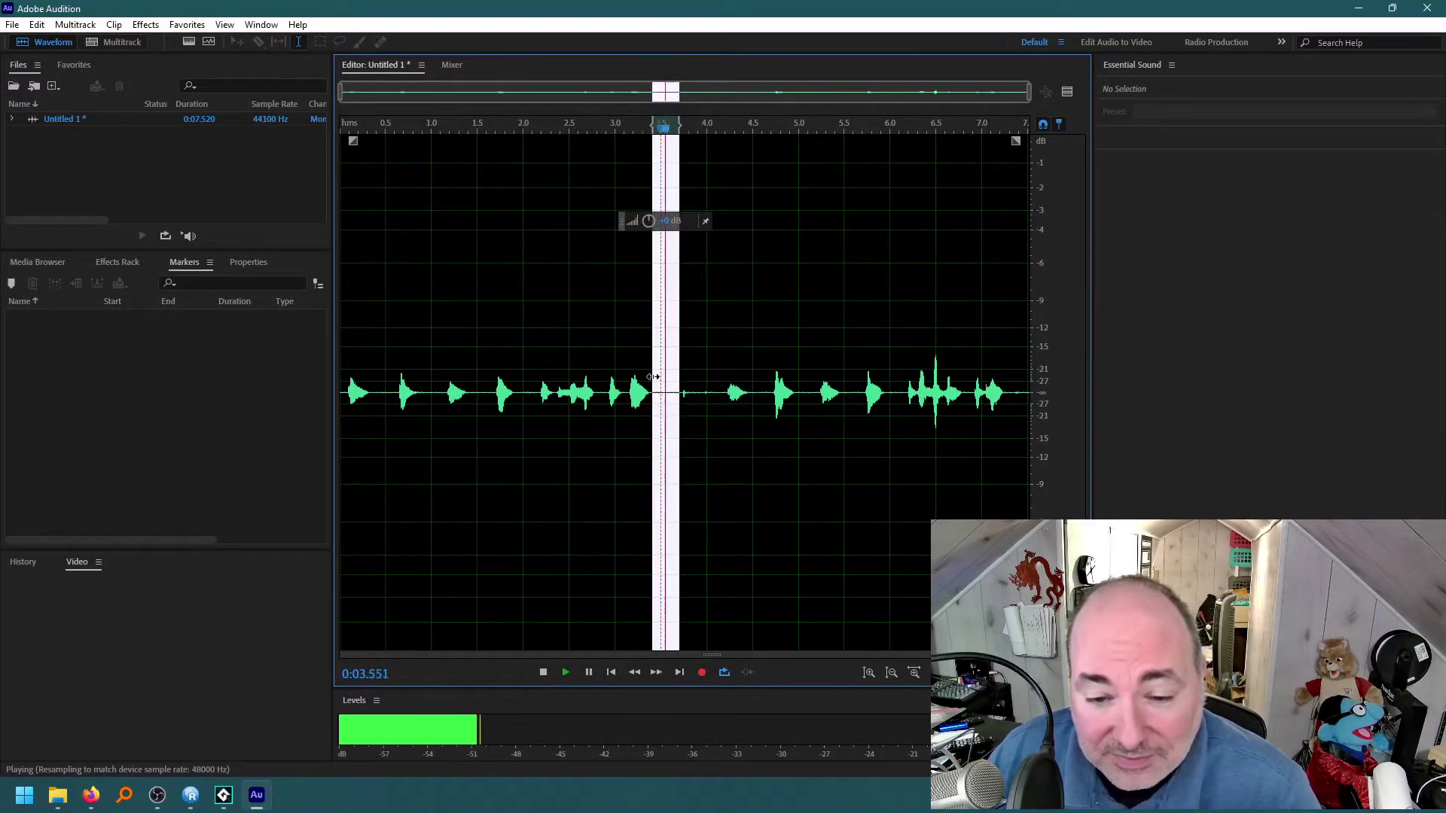
key(space)
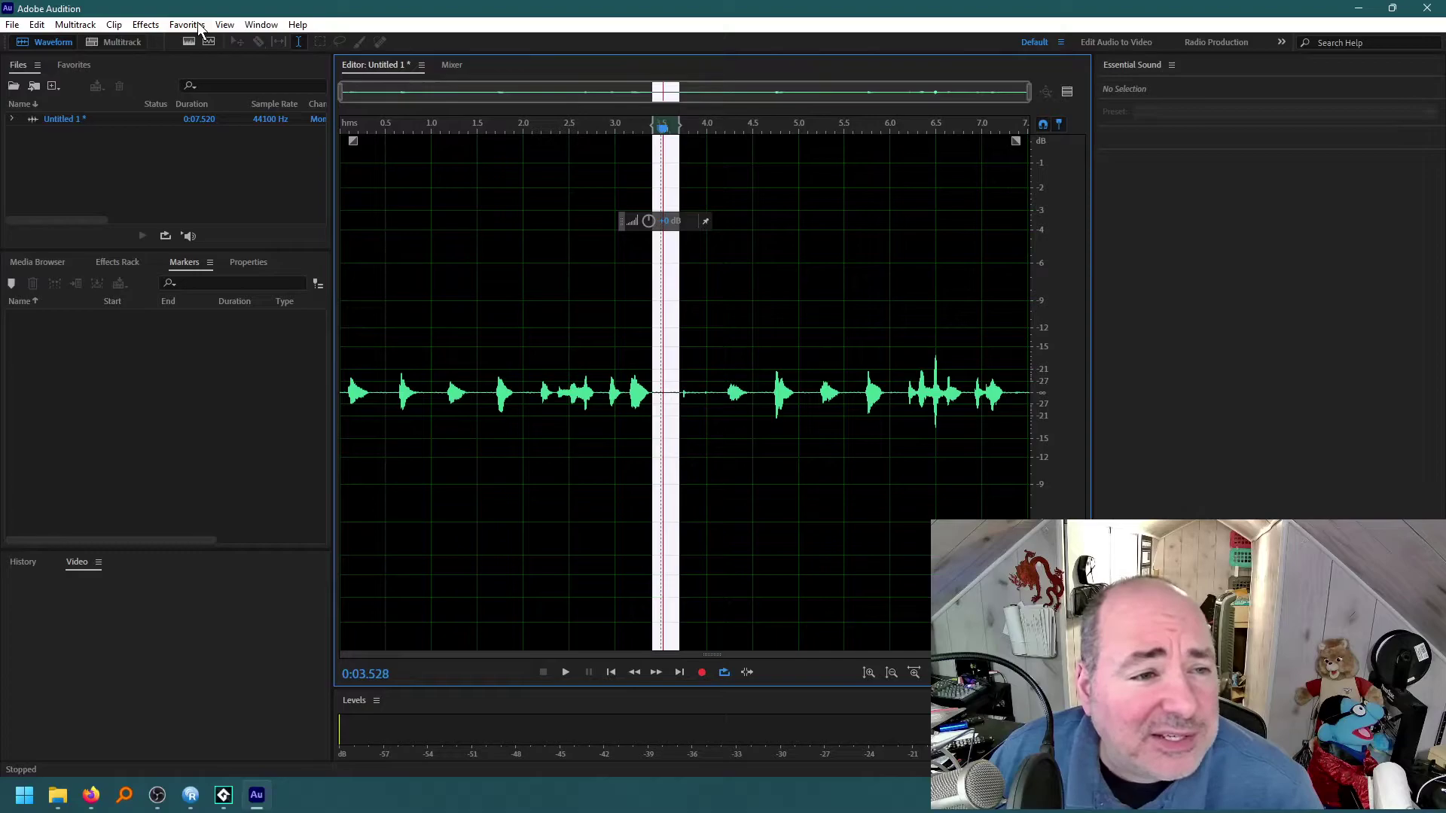
Capture a noise print from the quiet gap, then deselect so the whole file is processed
click(155, 26)
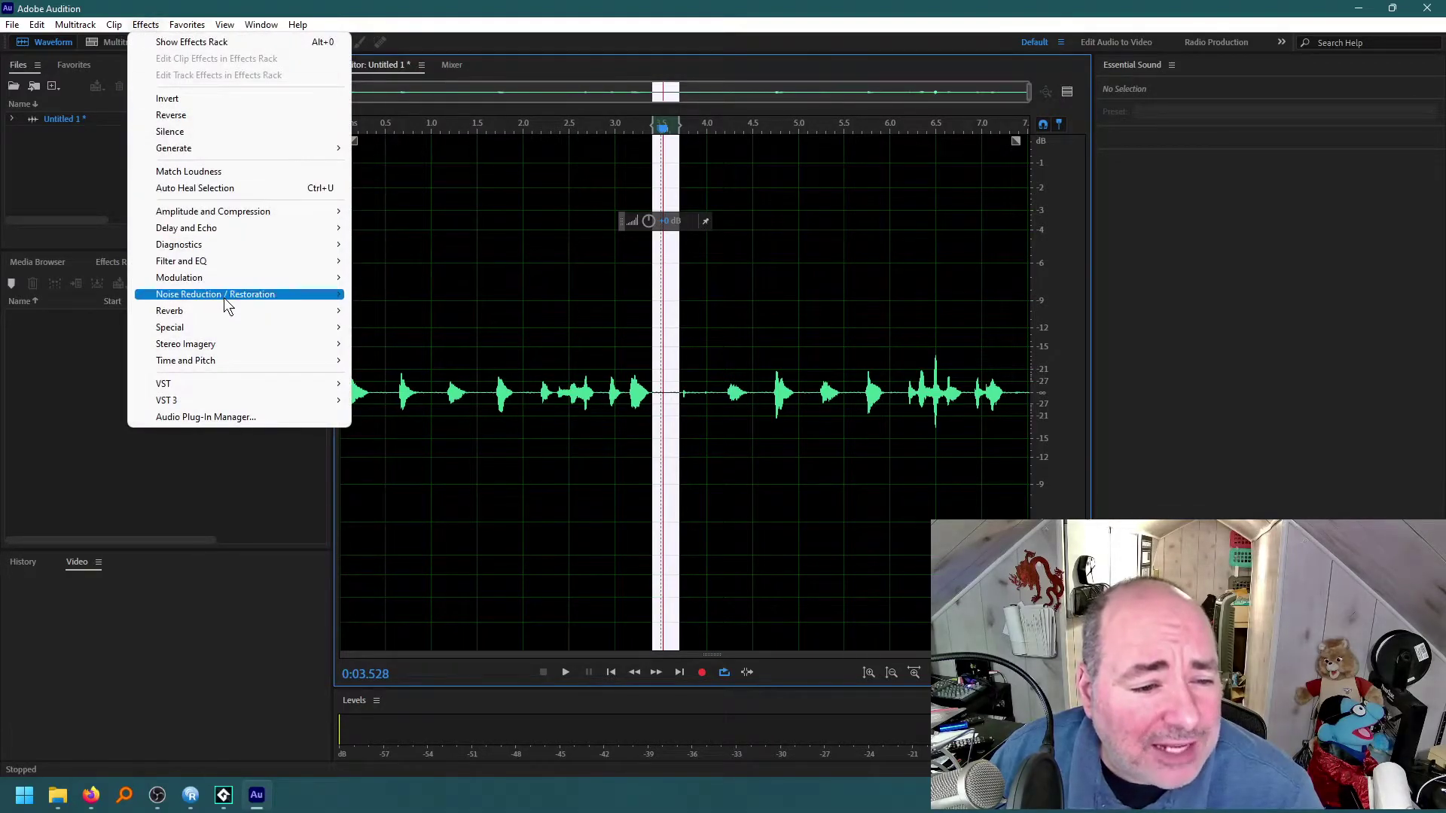
mouse_move(224, 297)
click(422, 295)
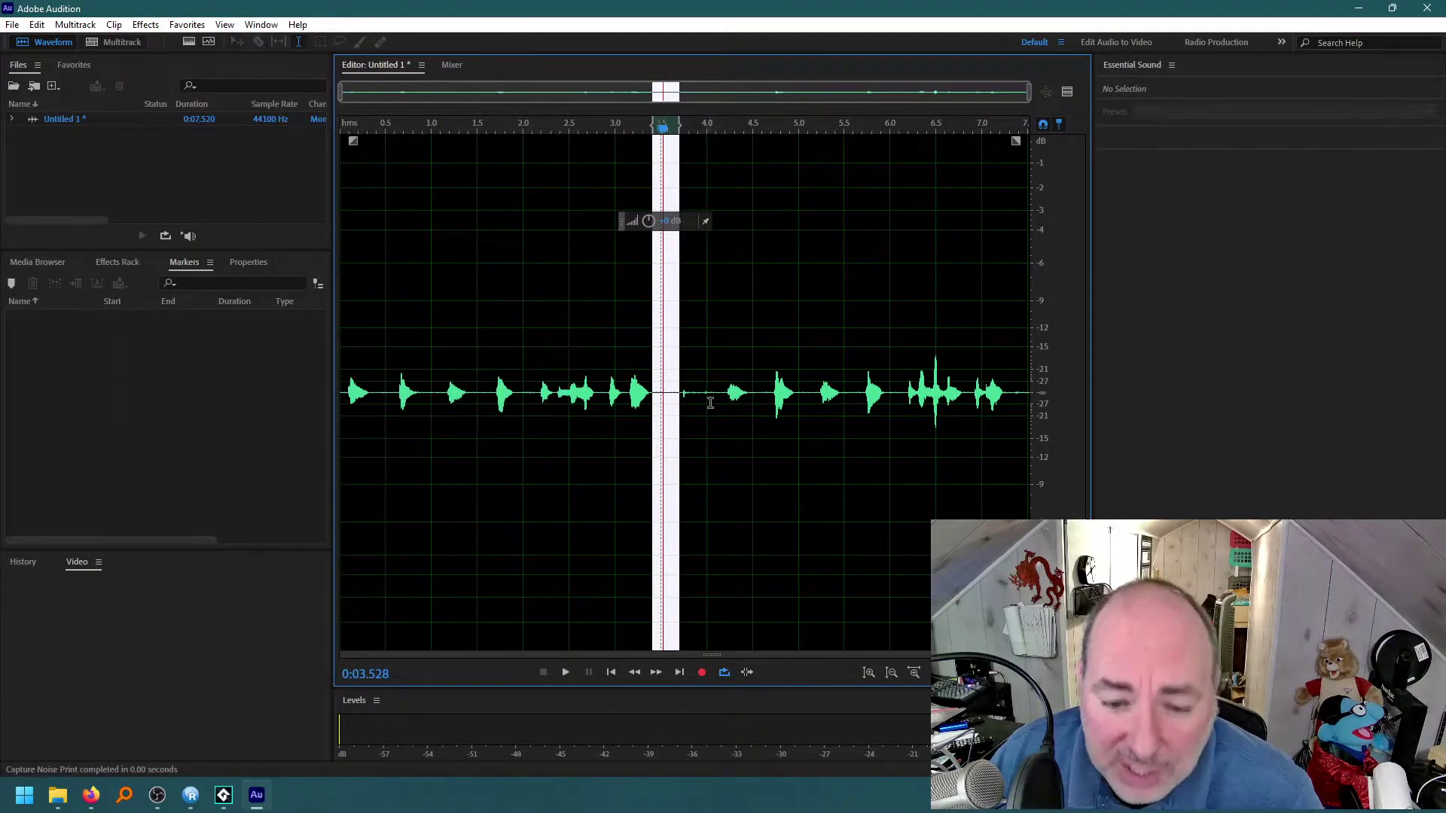
click(706, 399)
Open the Noise Reduction (process) effect, preview it, and raise Reduce by to about 34 dB
click(145, 24)
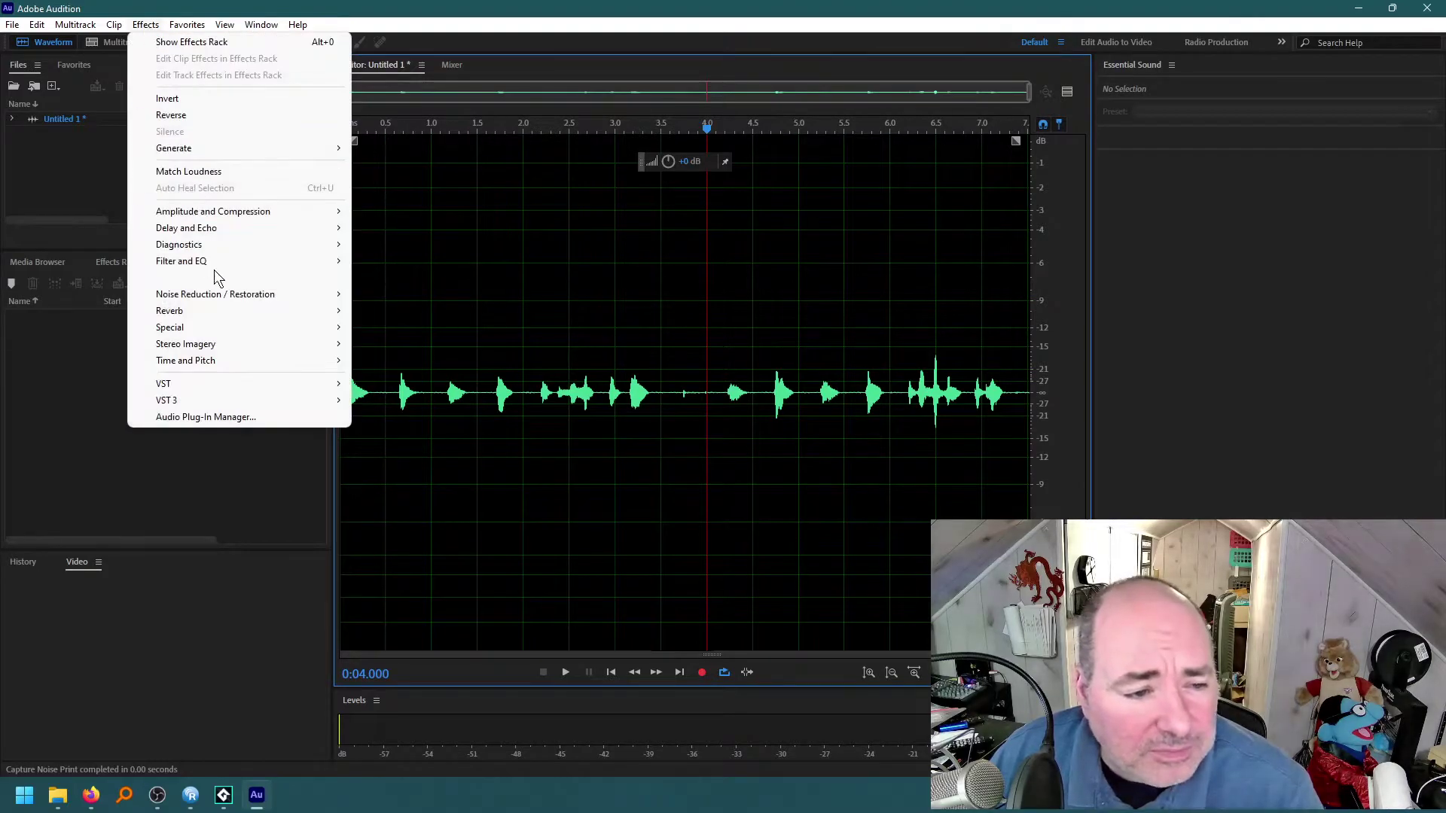
mouse_move(214, 296)
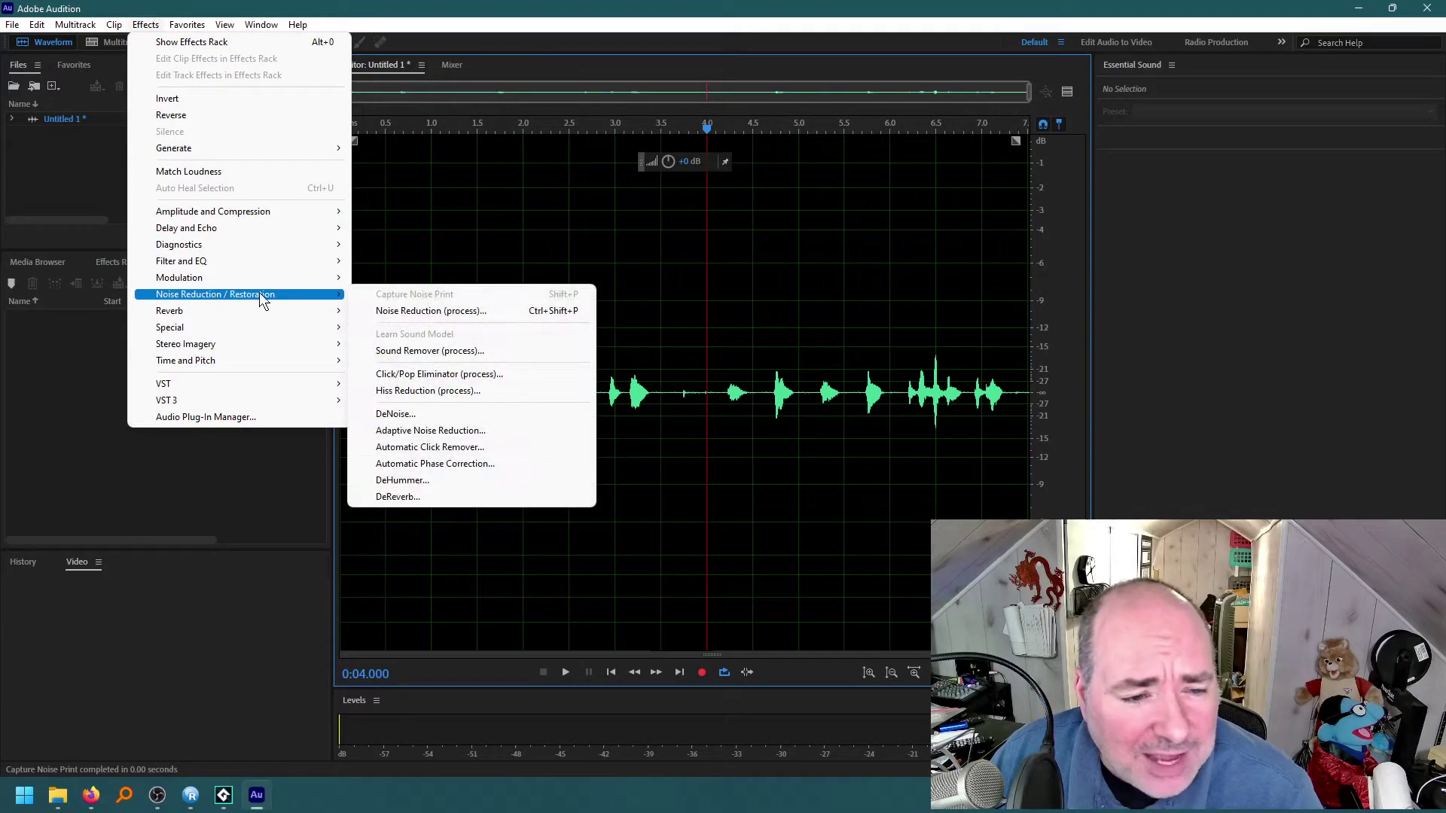
click(450, 311)
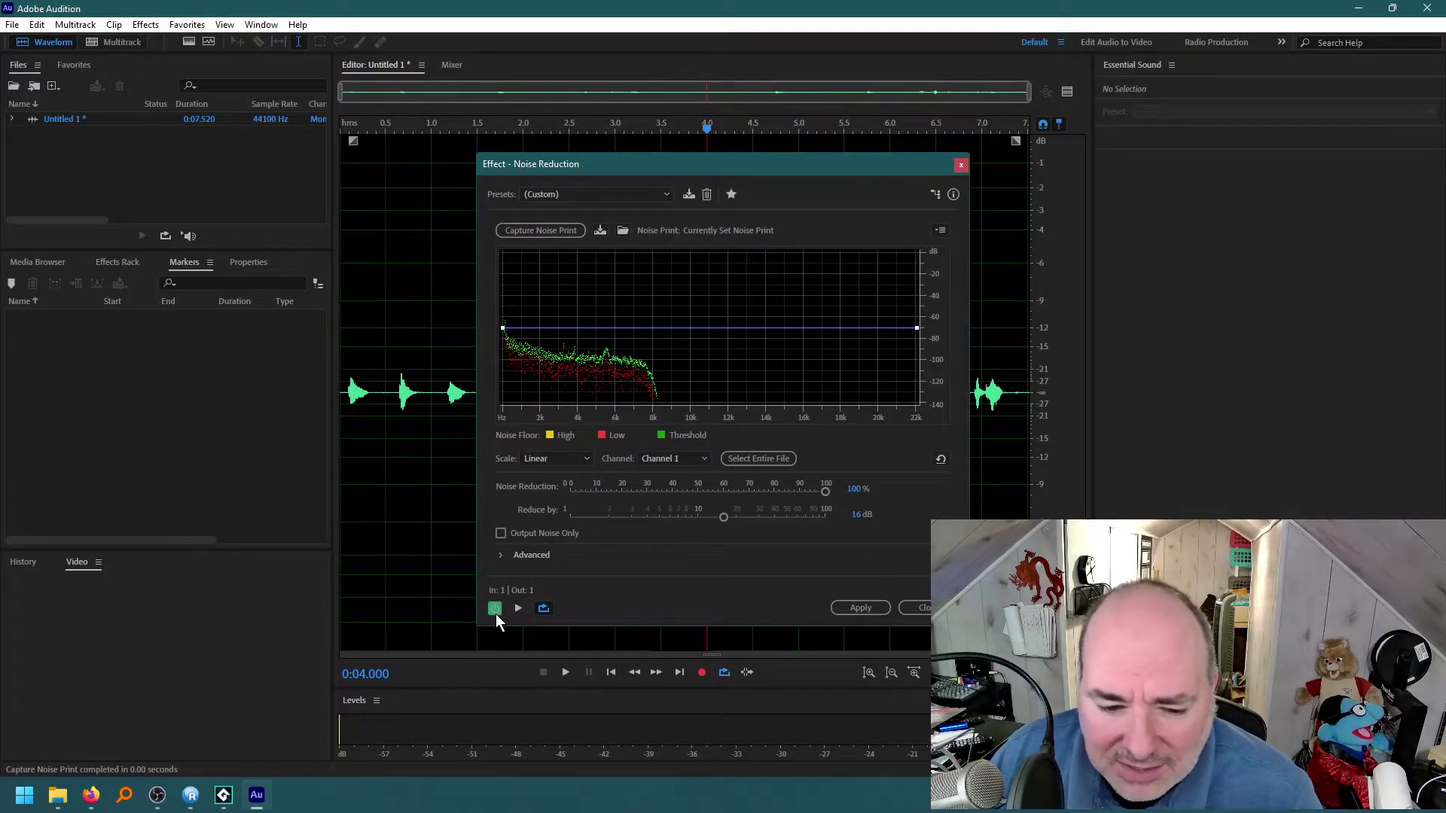
click(516, 608)
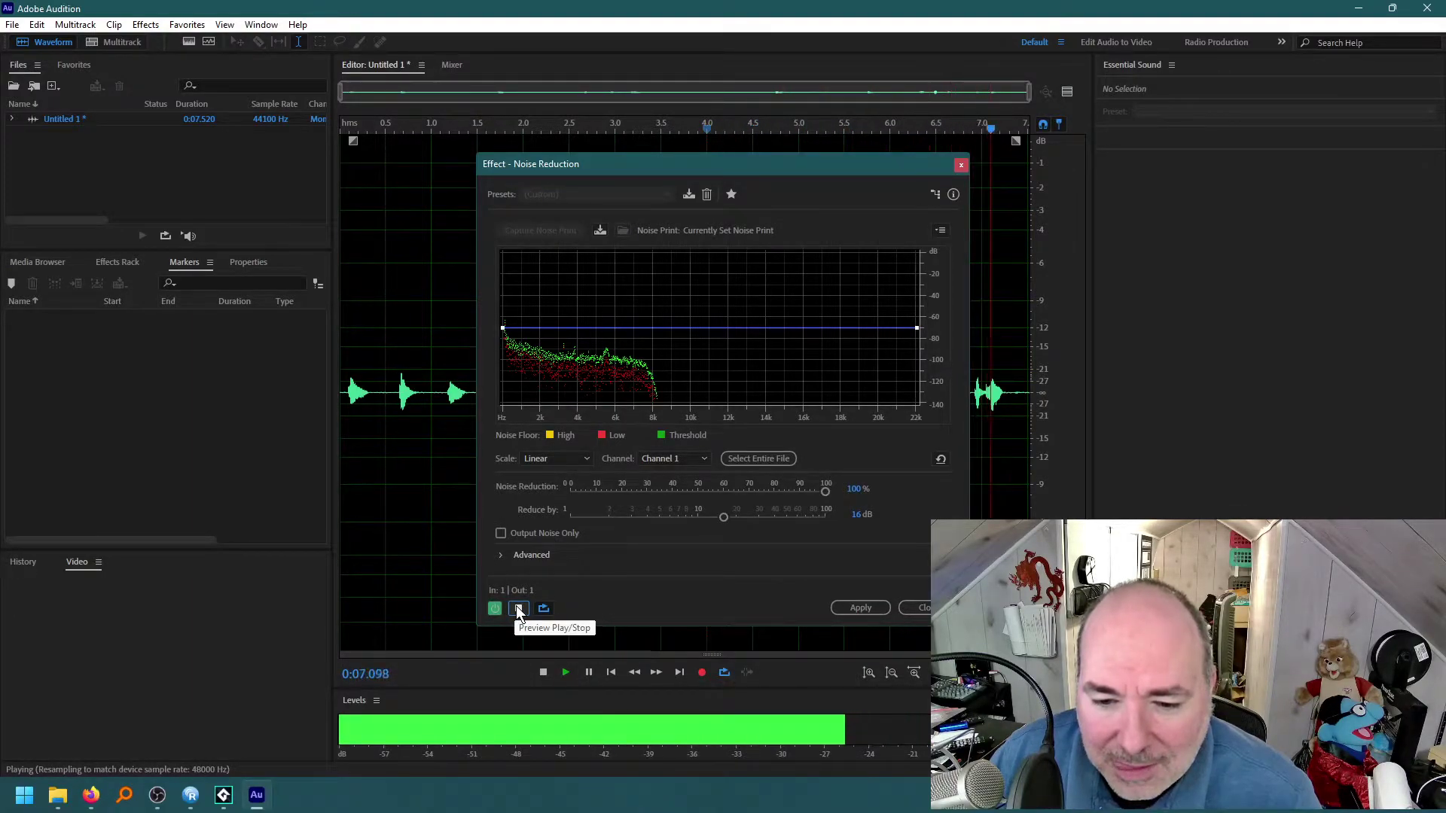
drag(724, 517, 771, 517)
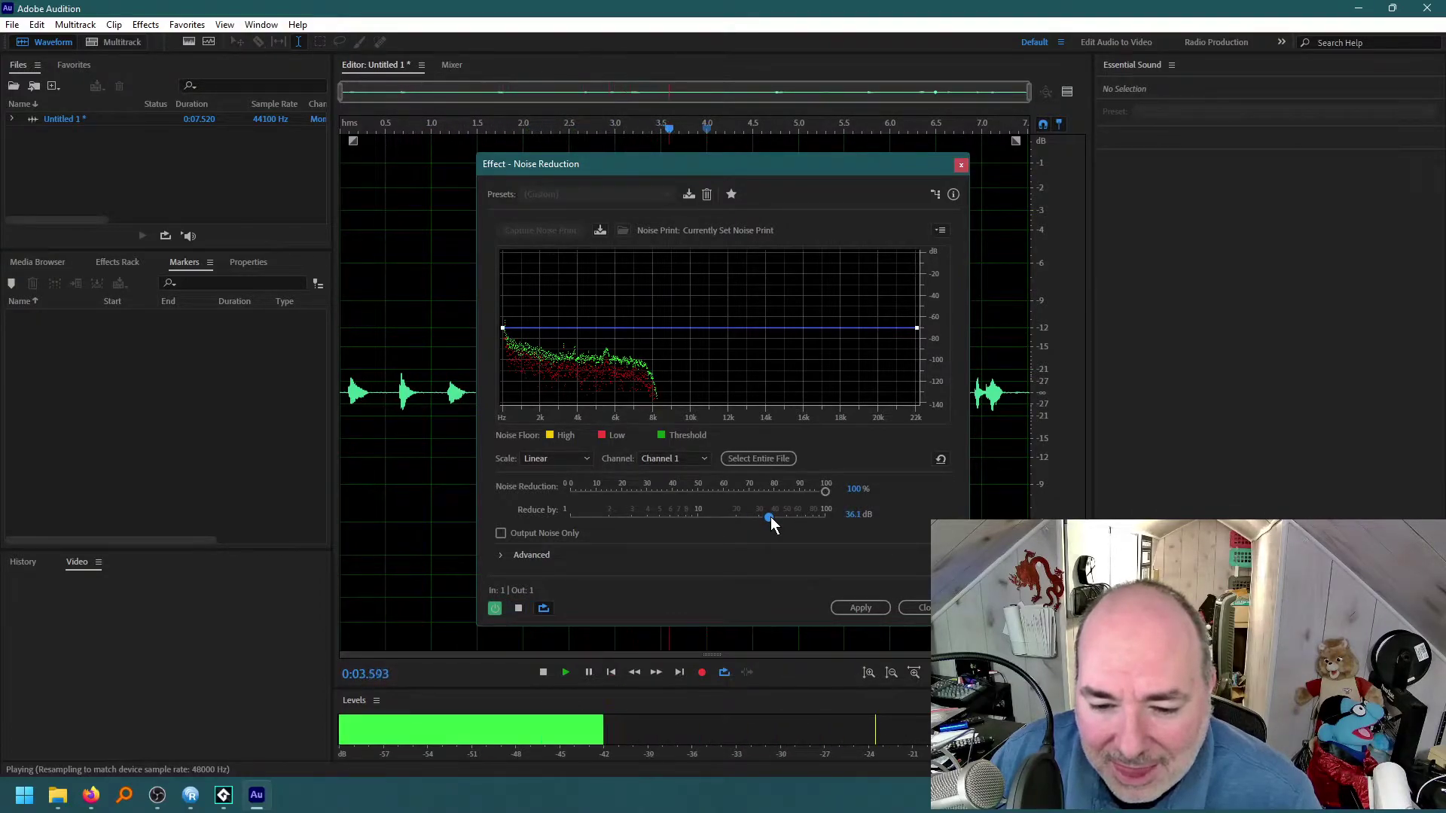
Apply the noise reduction and play back the cleaned recording
click(864, 612)
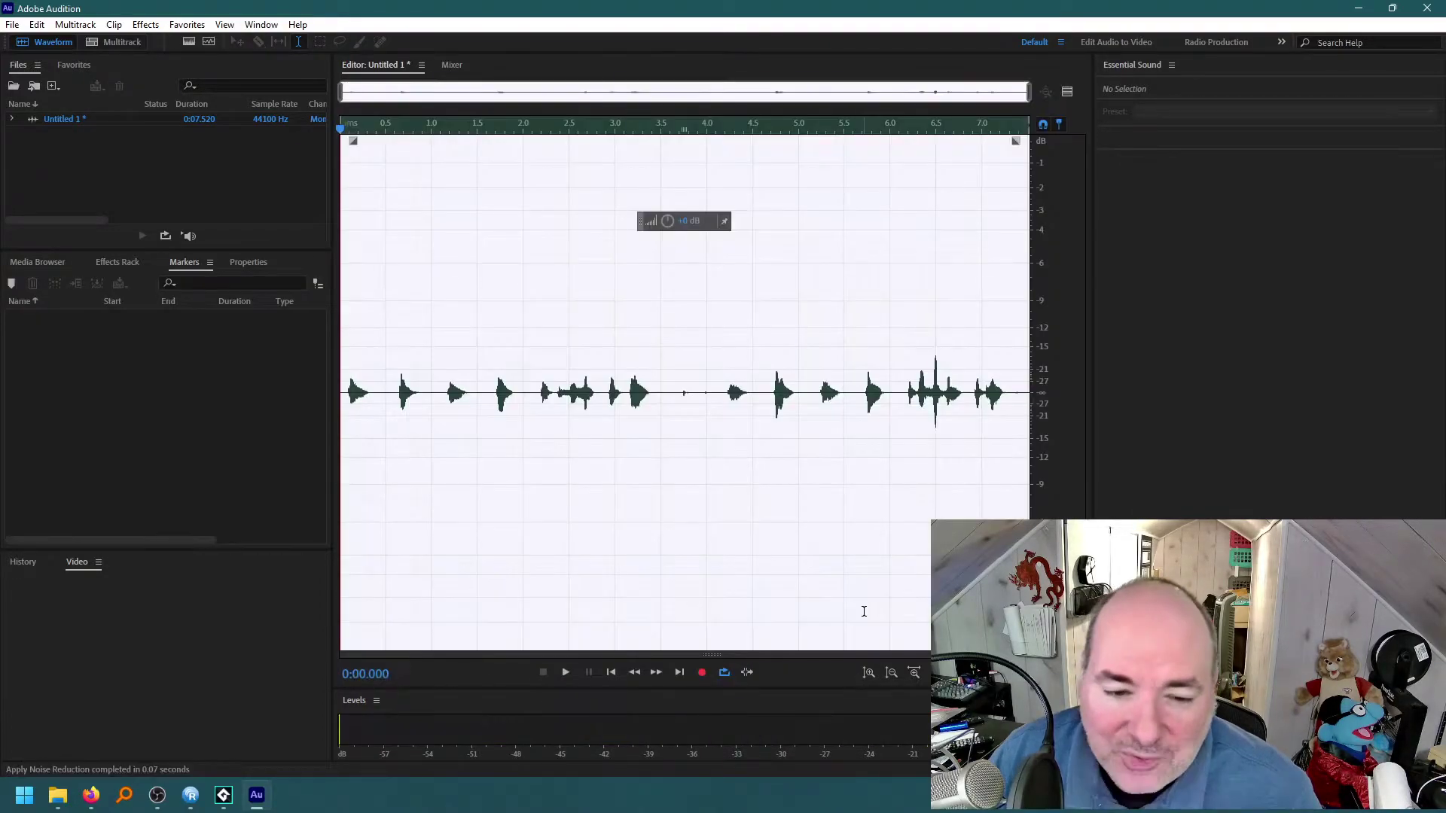
key(space)
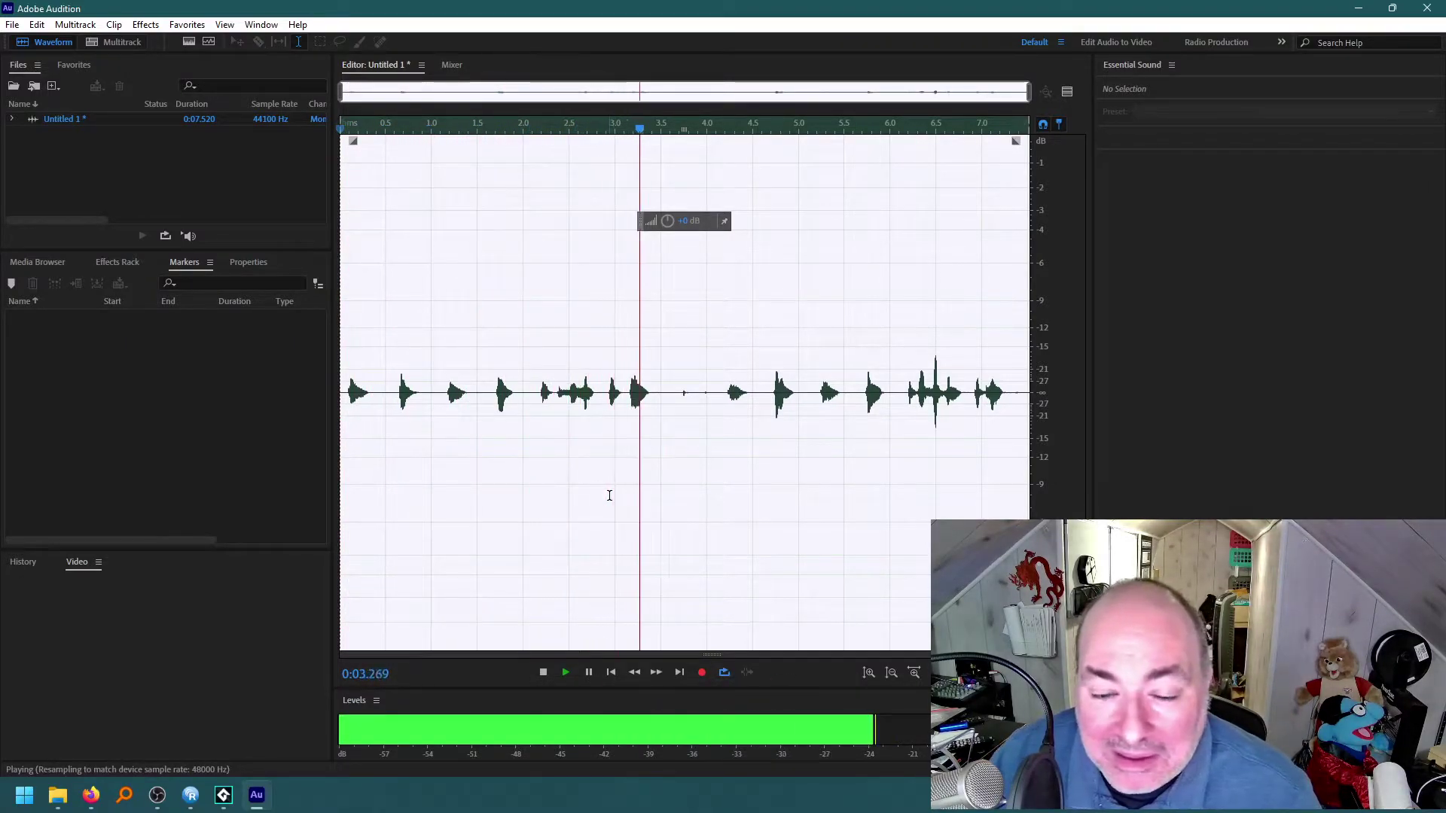
click(610, 495)
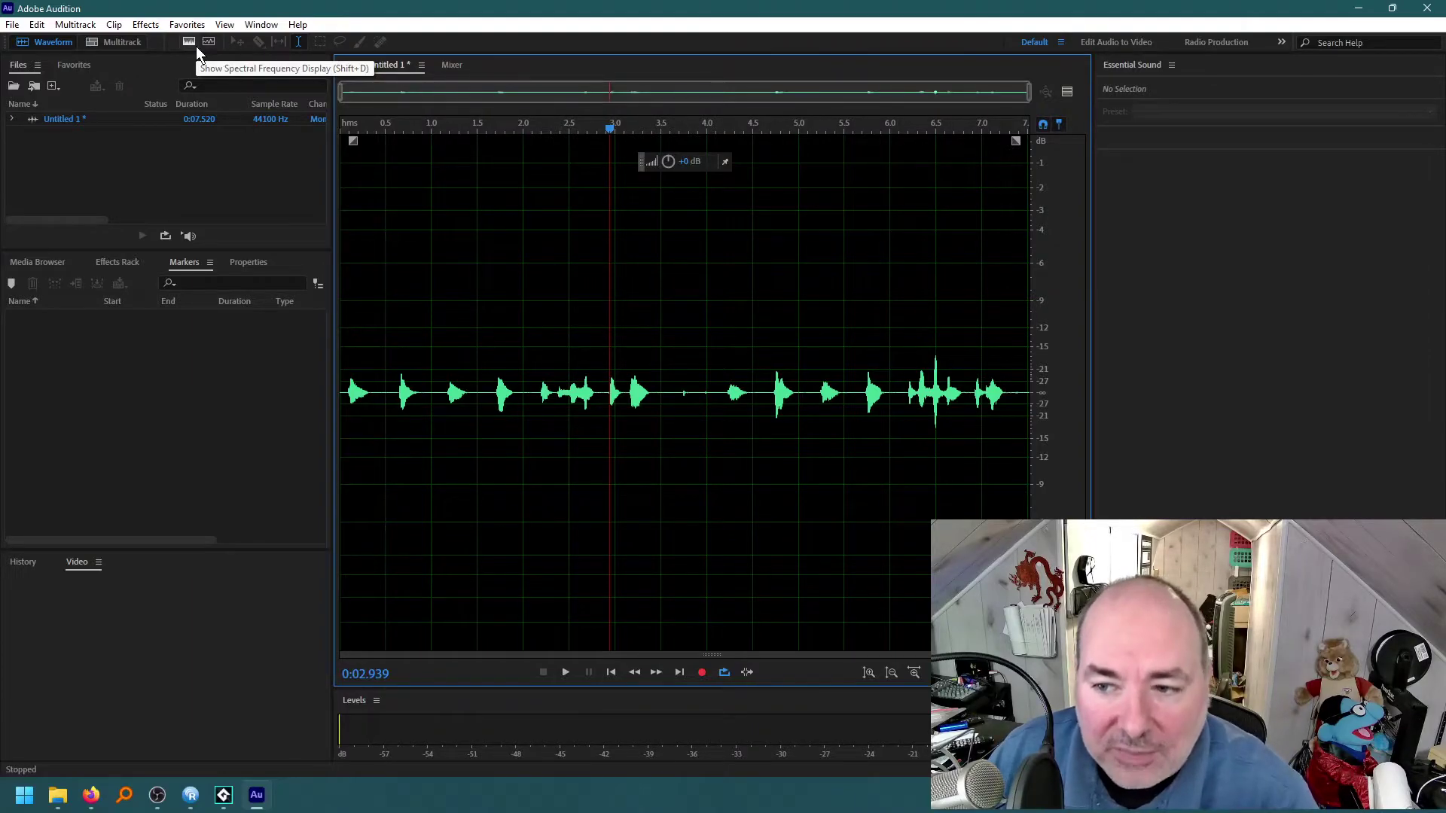
Normalize Untitled 1 to -0.1 dB from Favorites and play the result
click(256, 25)
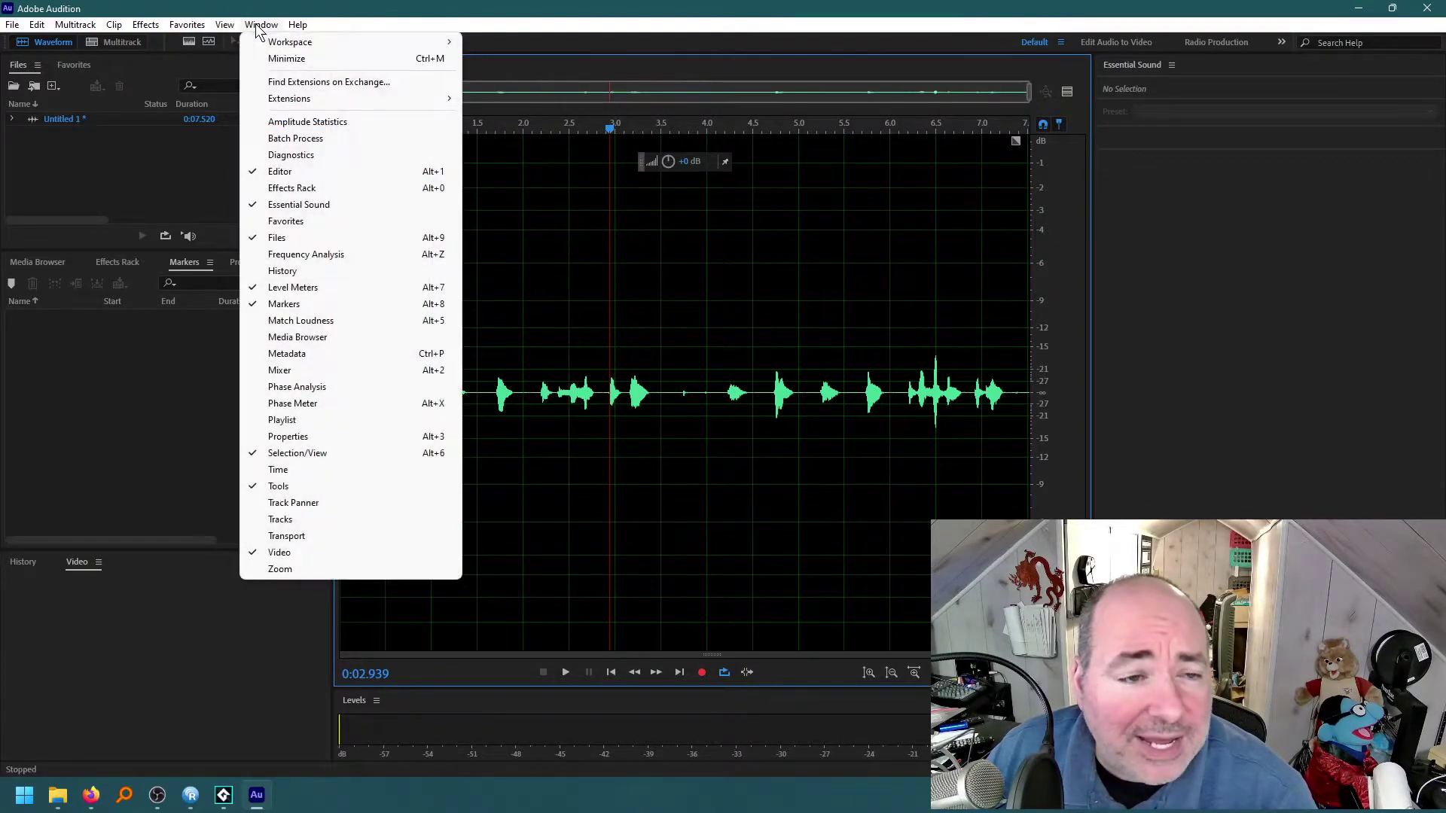
mouse_move(187, 25)
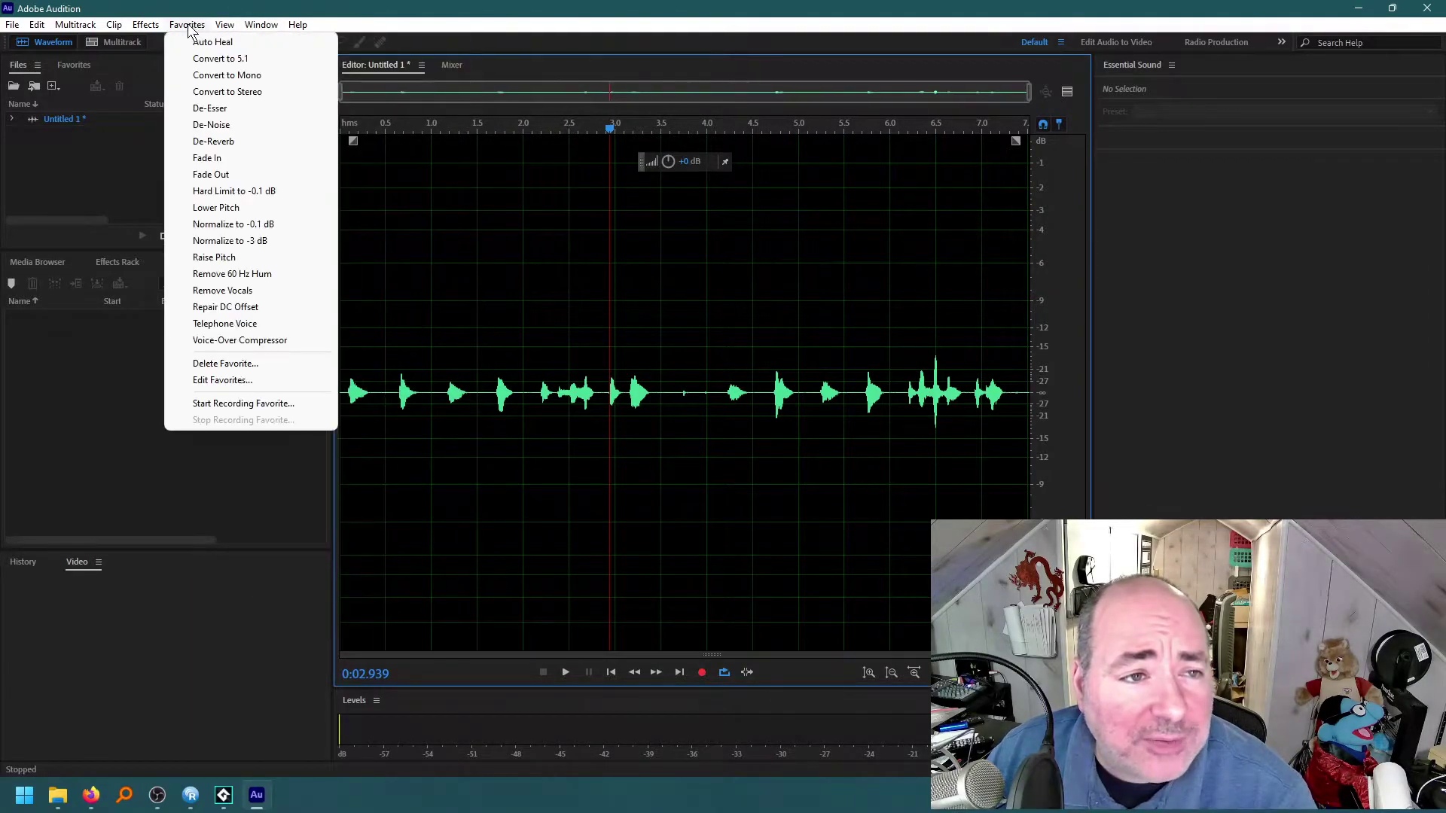
click(230, 226)
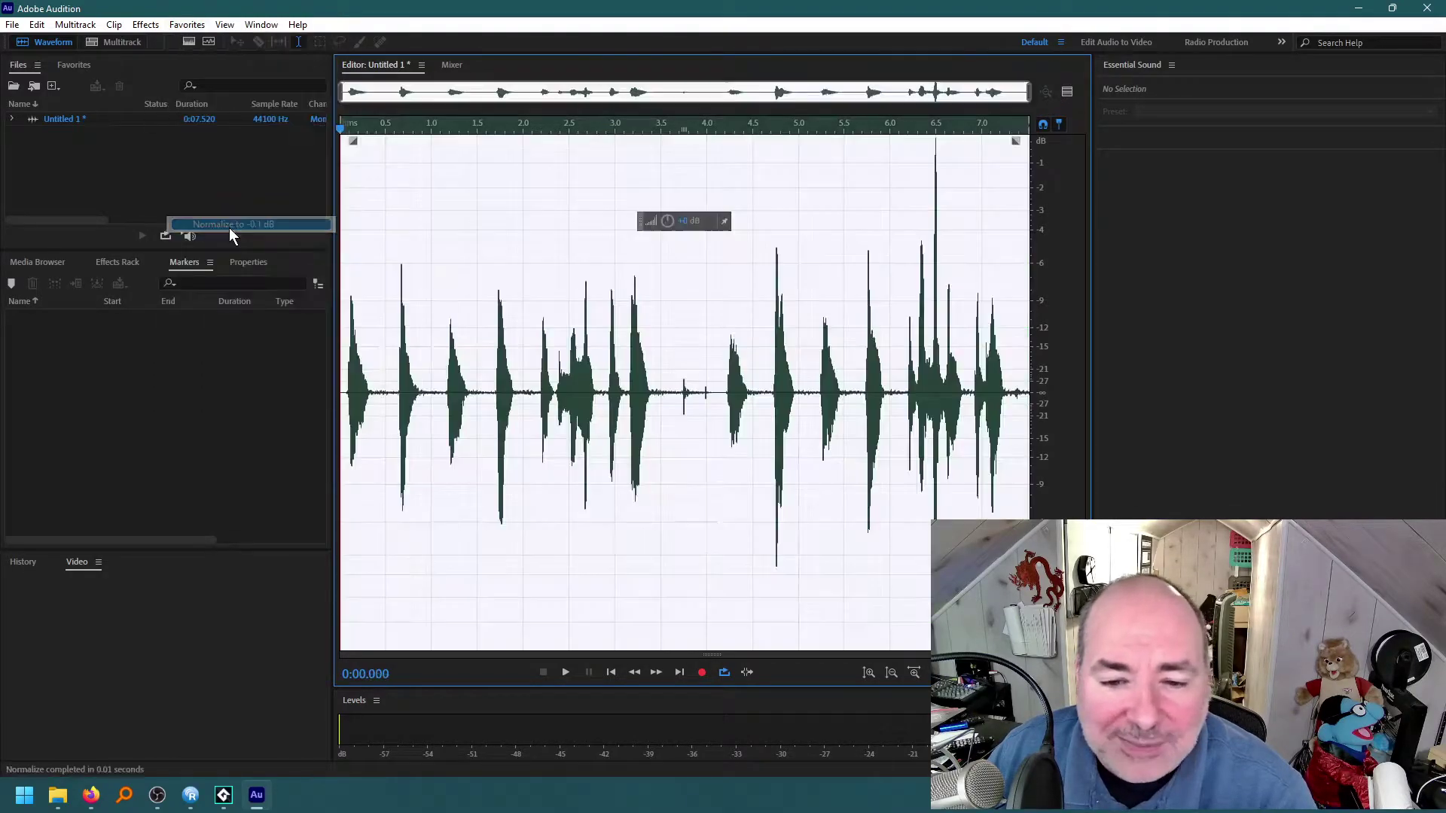
click(829, 398)
key(space)
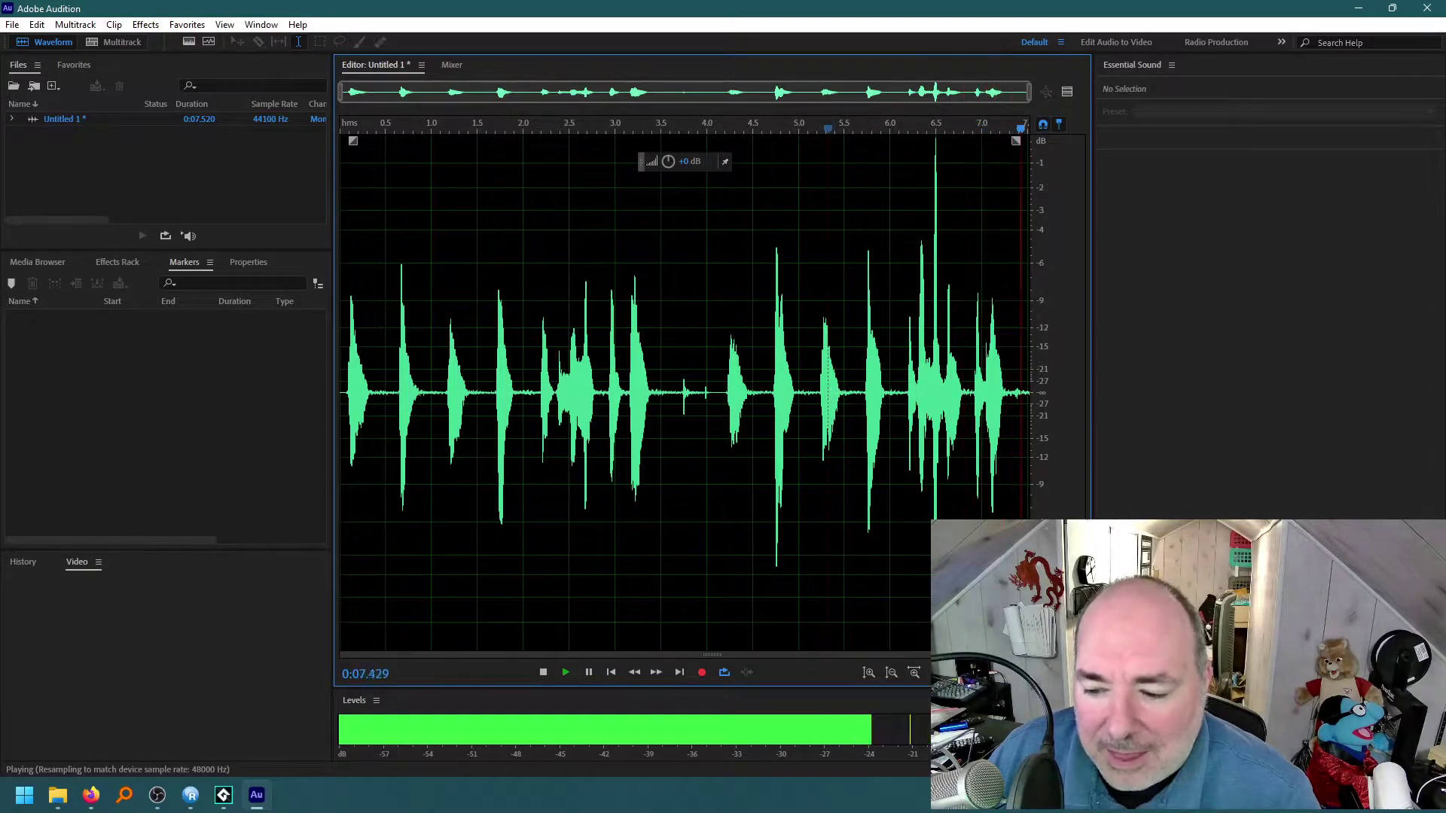
key(space)
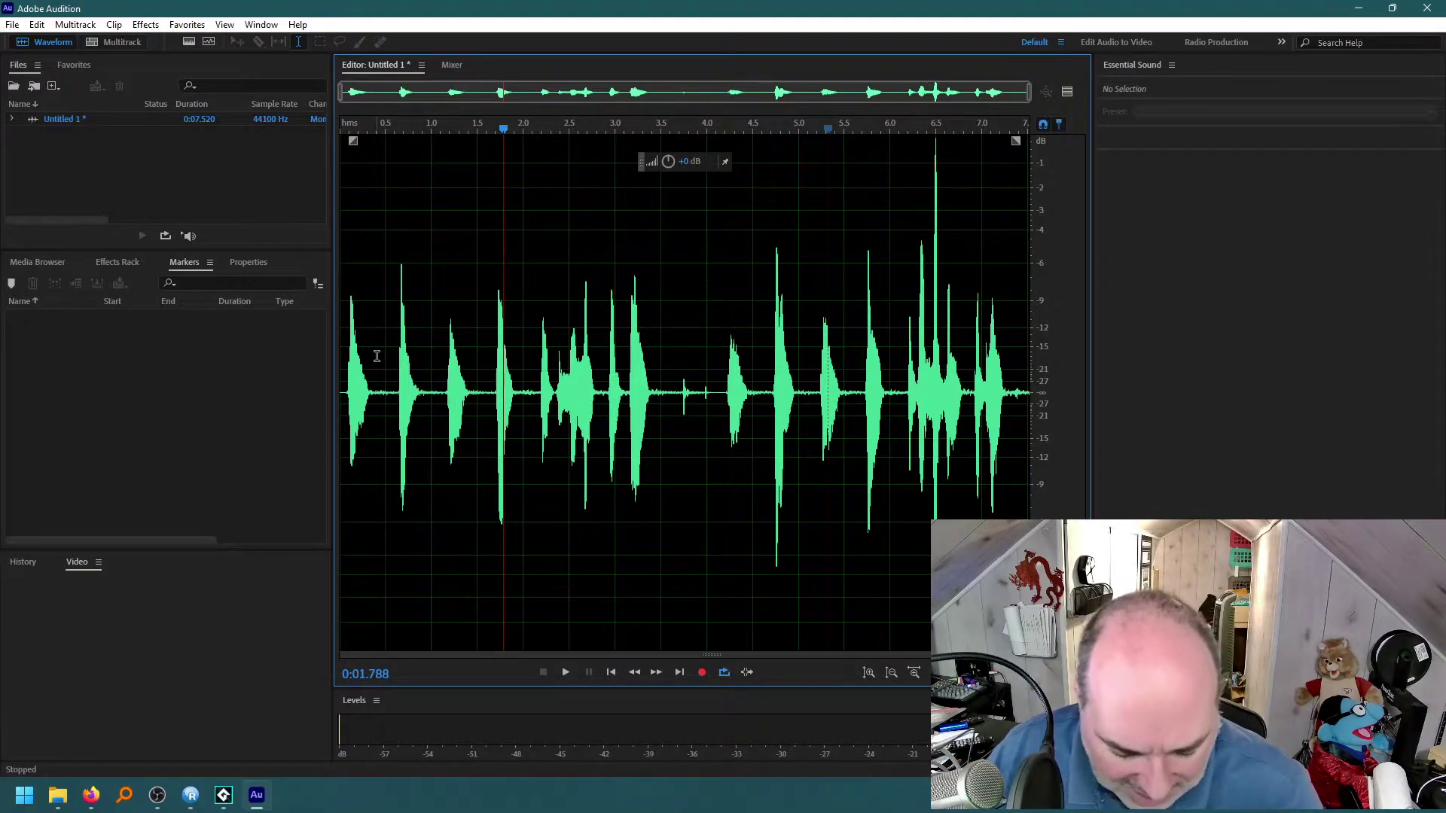
Save the recording to the Desktop as BackgroundMusic.wav, a 44100 Hz mono 16-bit Wave file
key(ctrl+s)
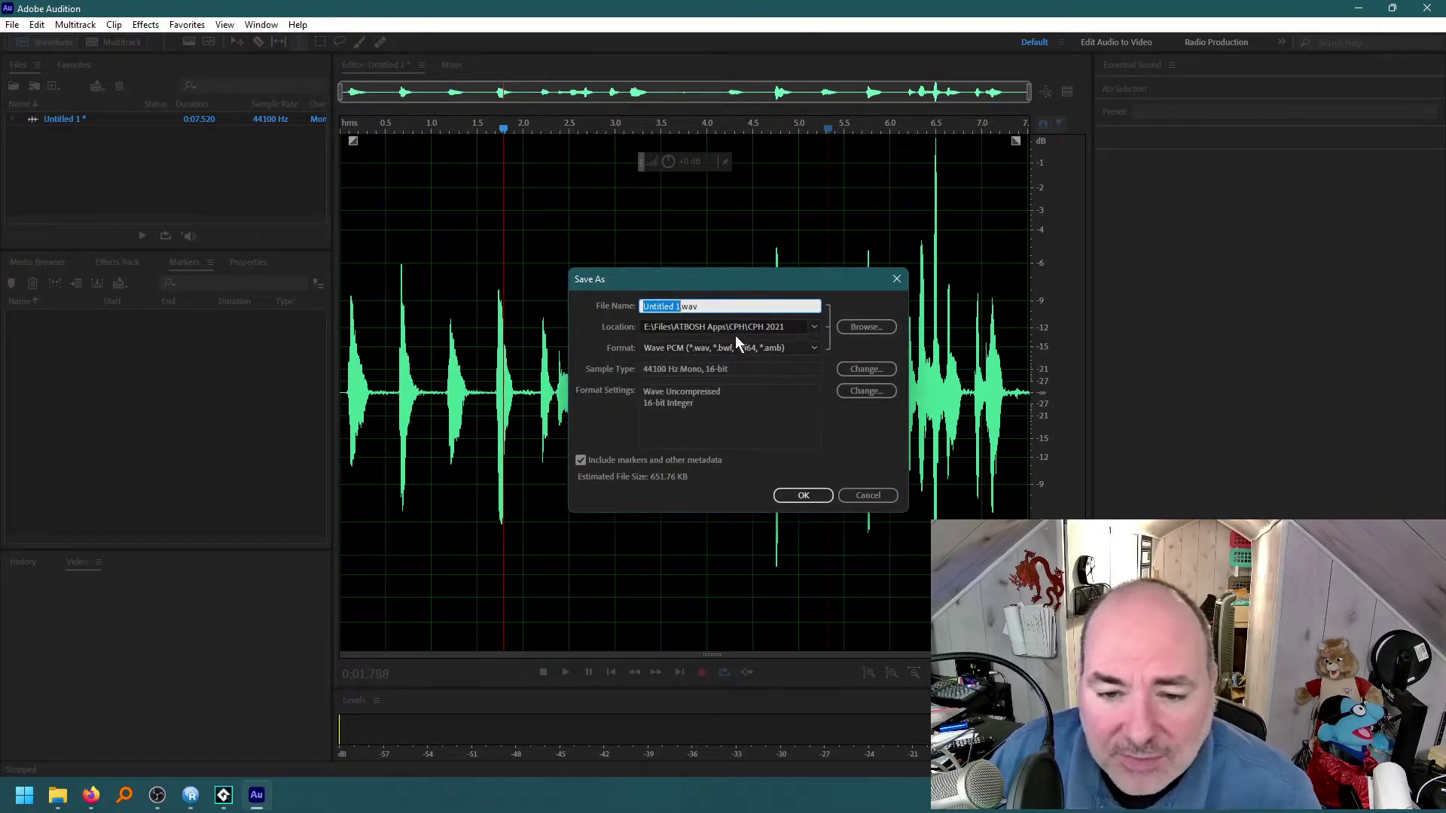
click(856, 334)
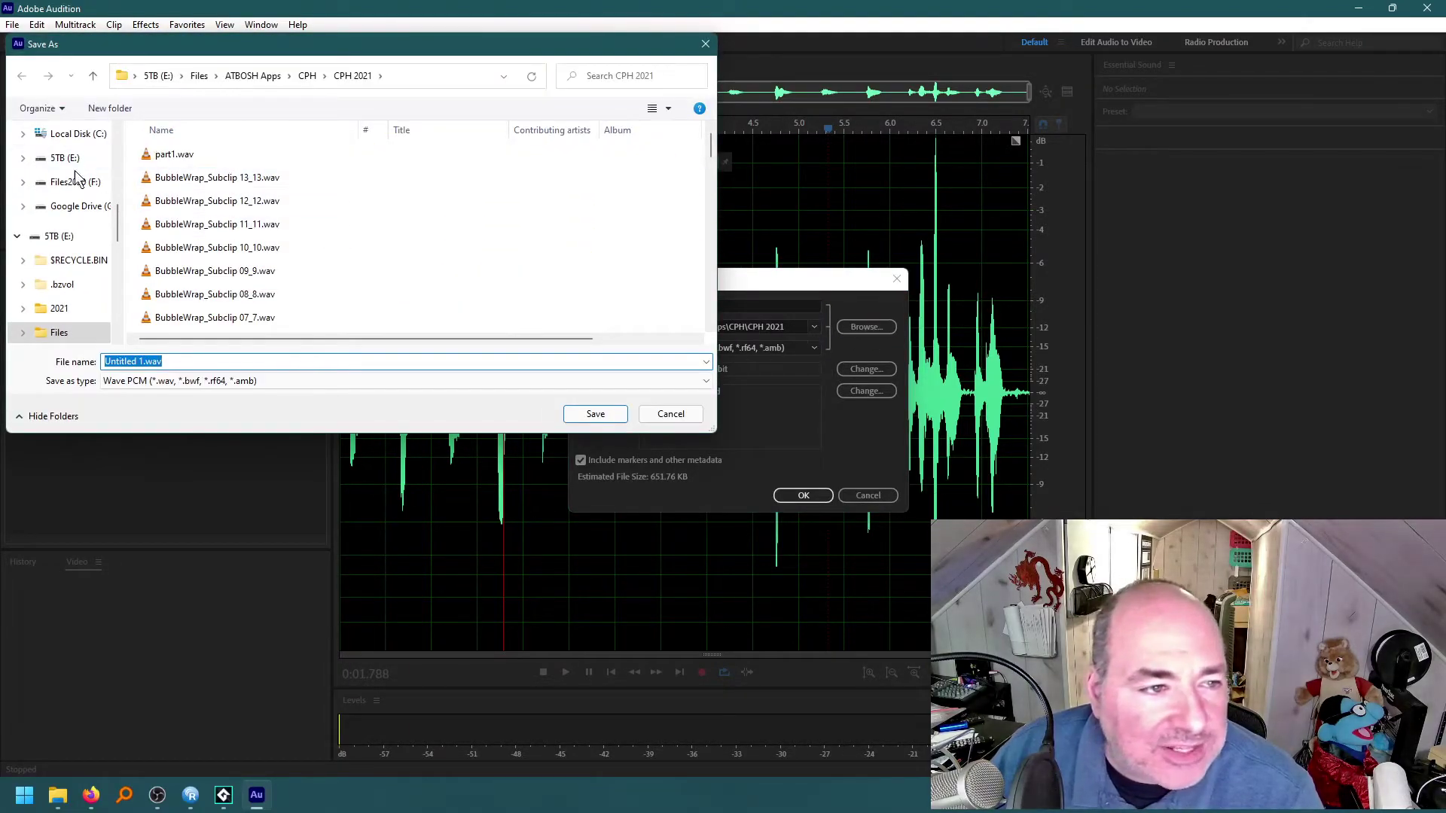
scroll(68, 194, up, 1)
scroll(68, 194, up, 5)
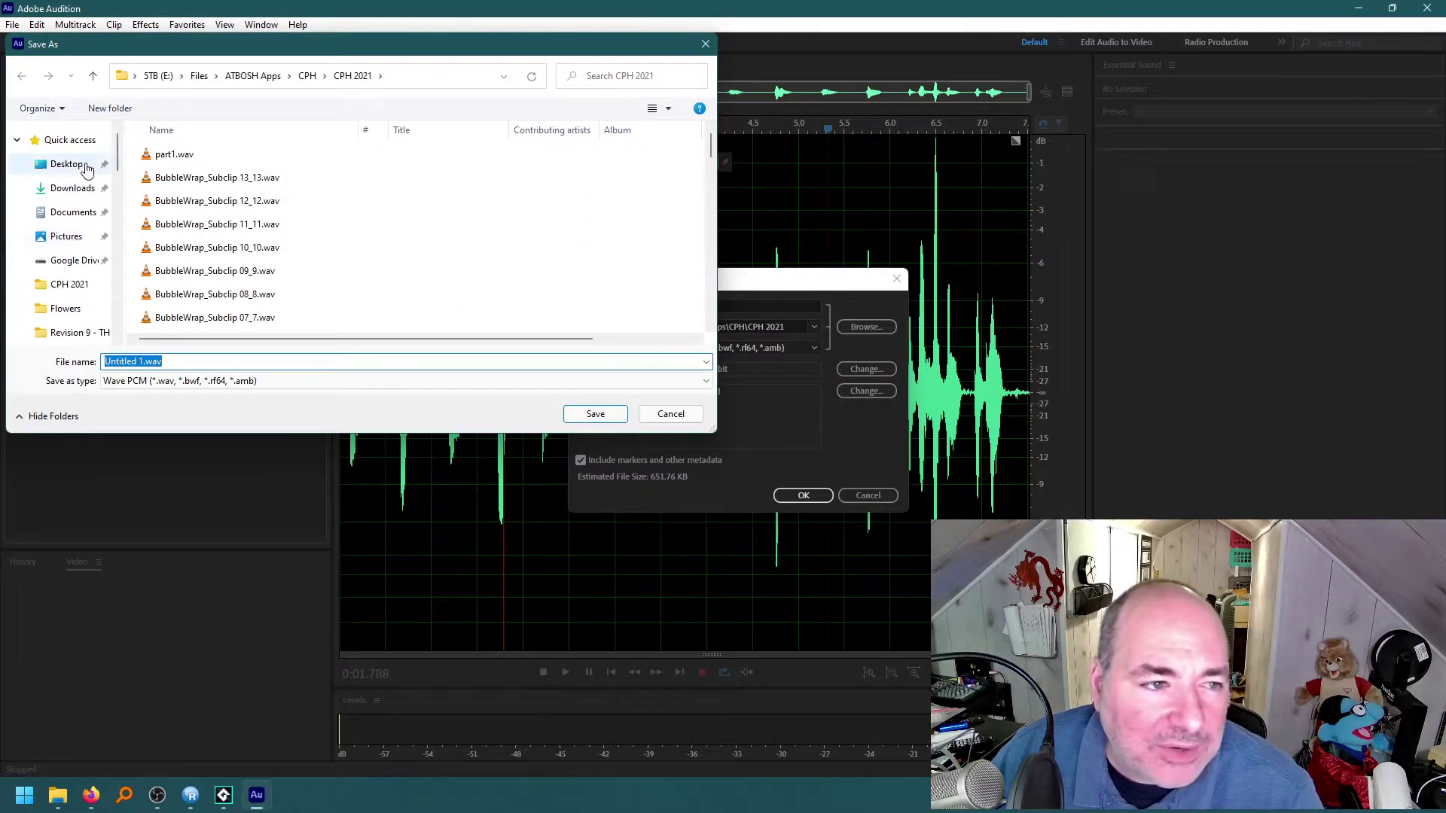
click(86, 166)
click(226, 361)
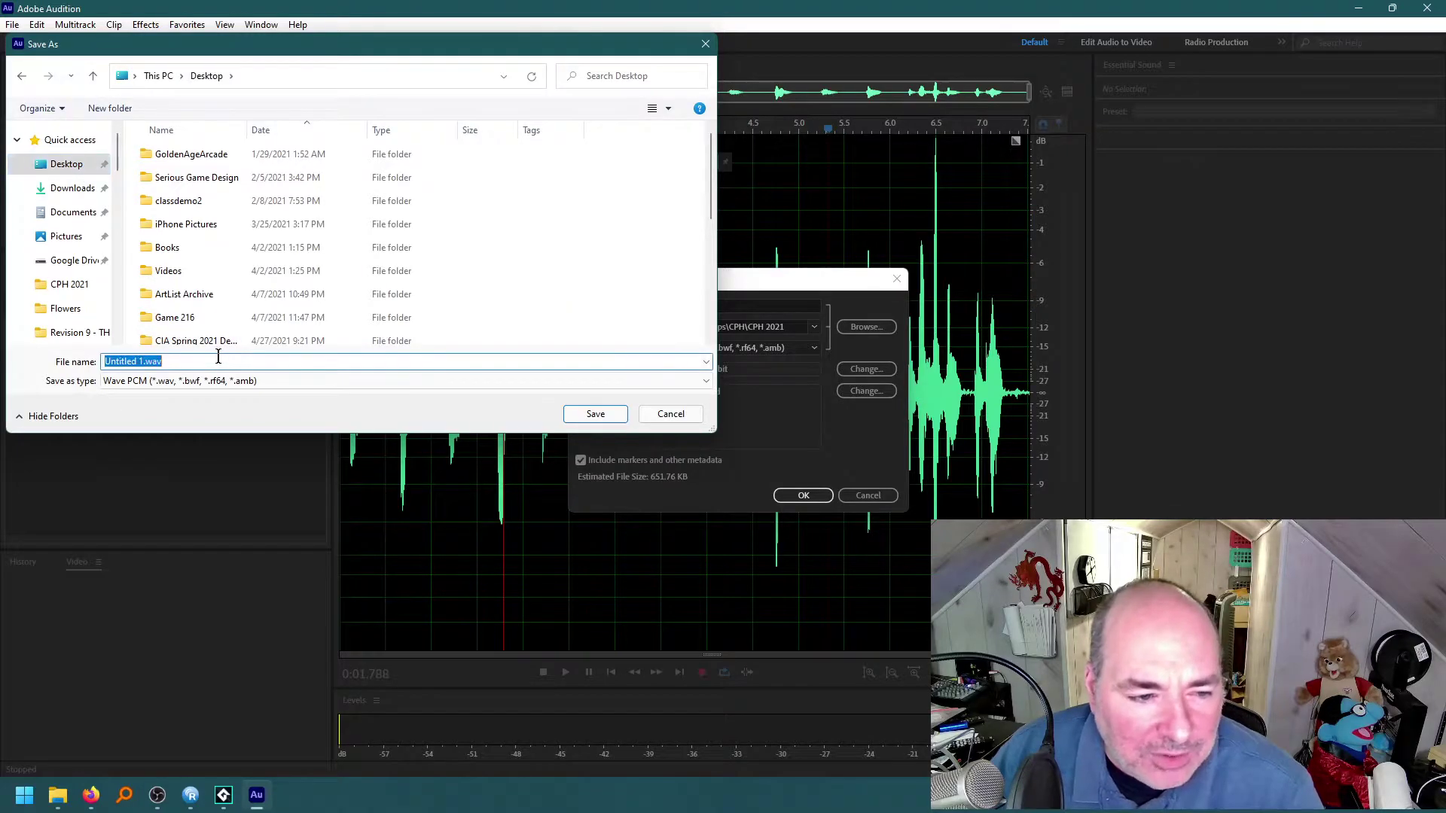
text(BackgroundMusic)
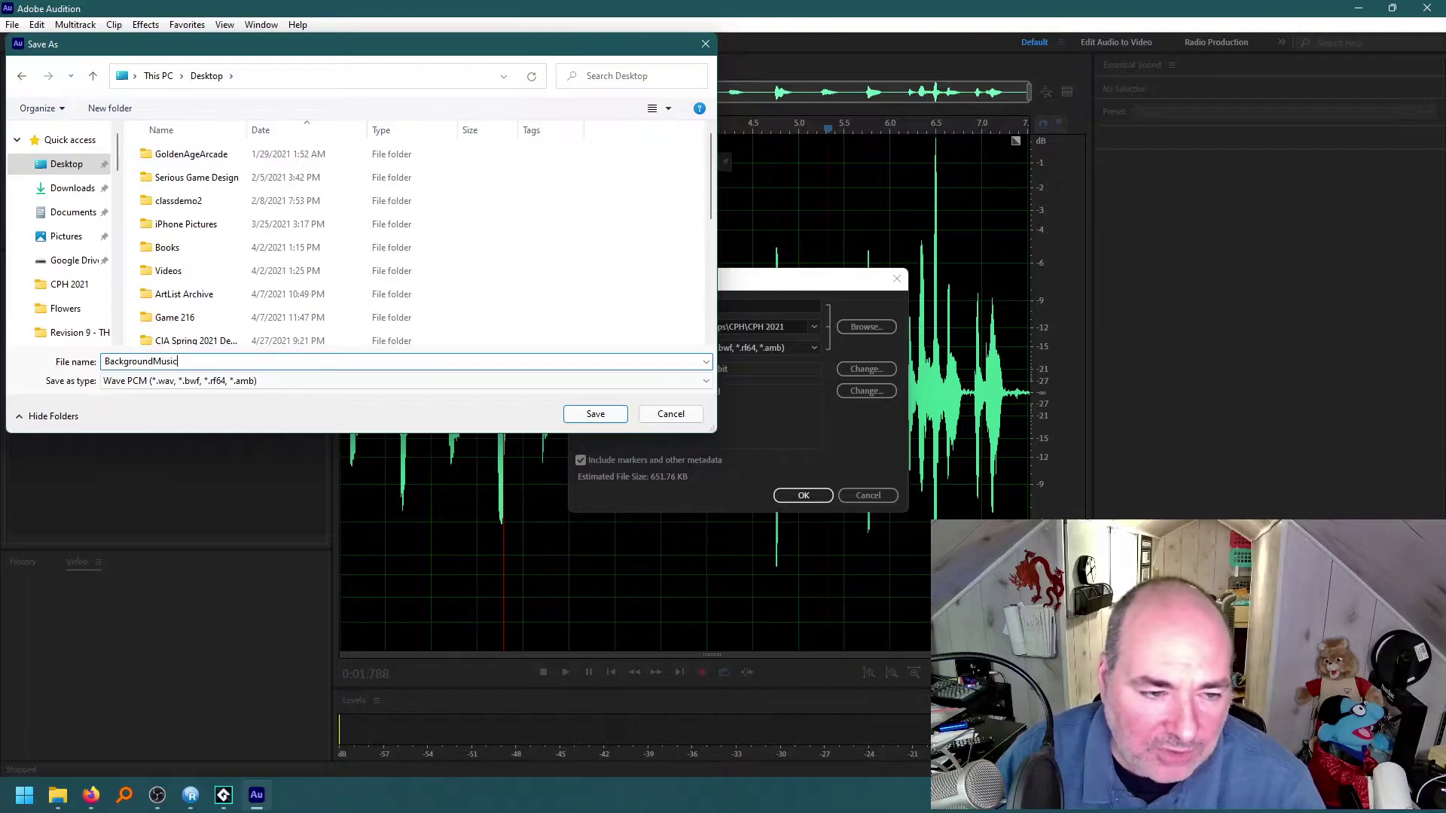
key(Return)
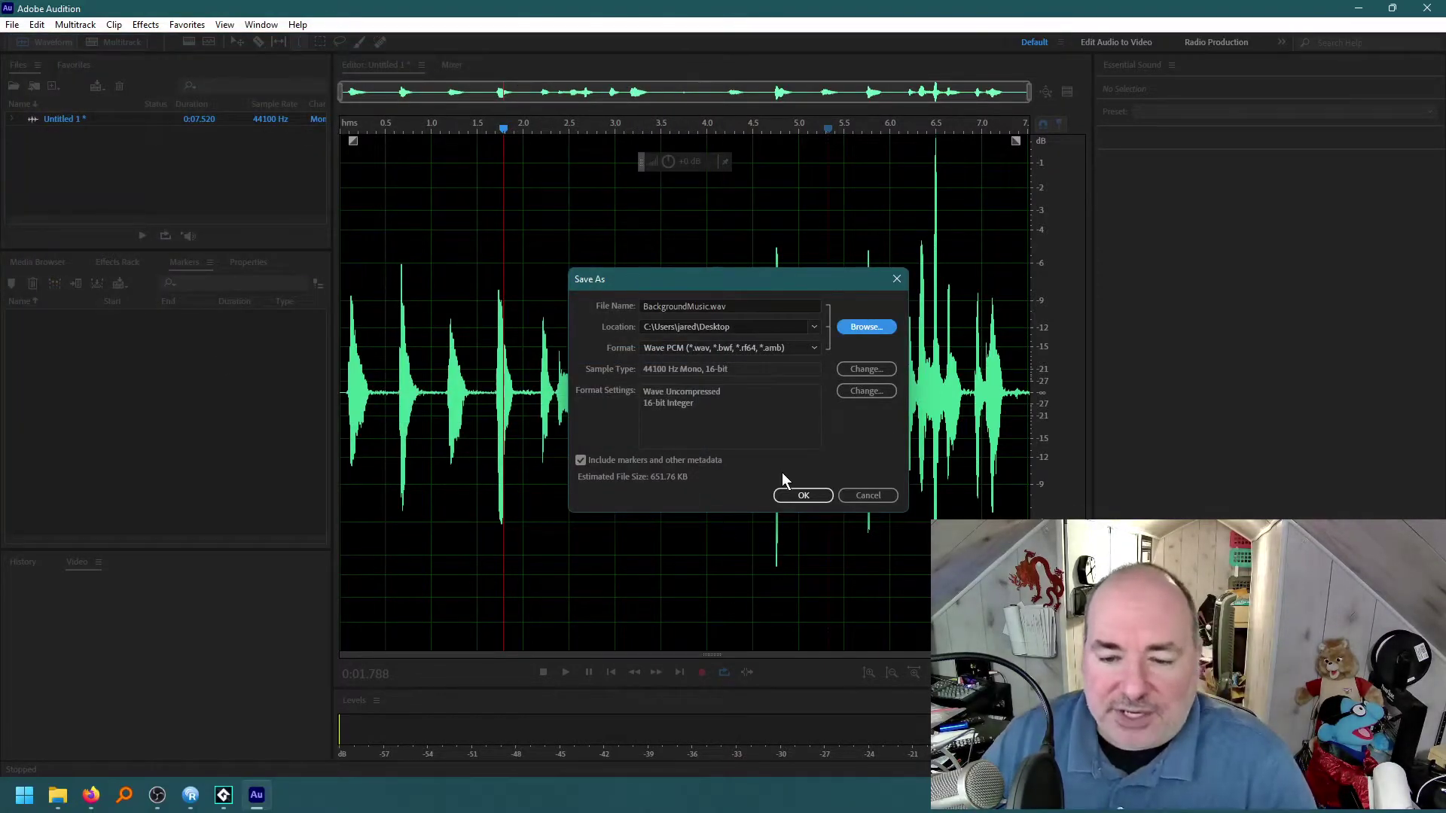
click(800, 496)
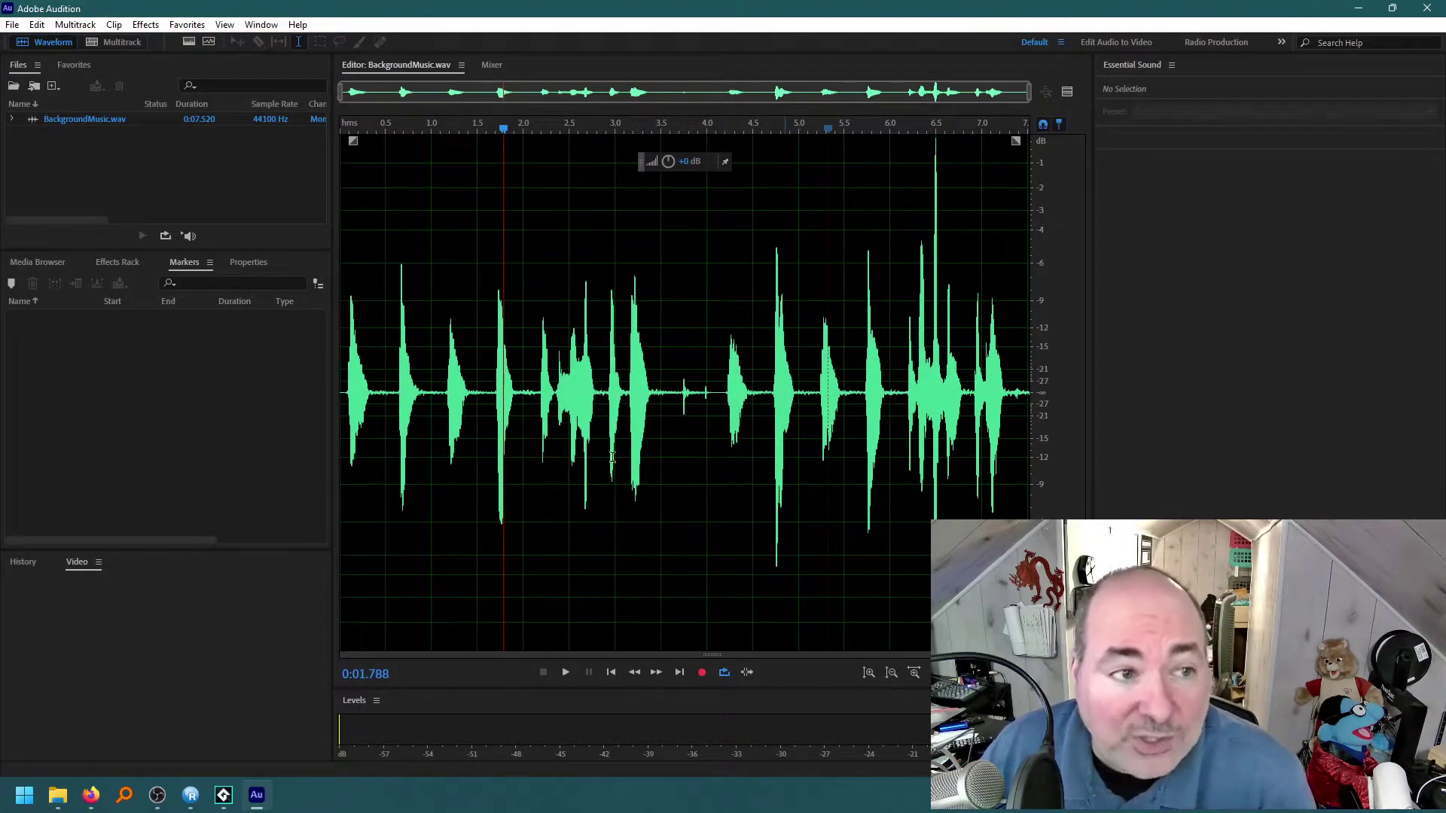
Create a new blank mono 44100 Hz audio file, Untitled 2
click(168, 167)
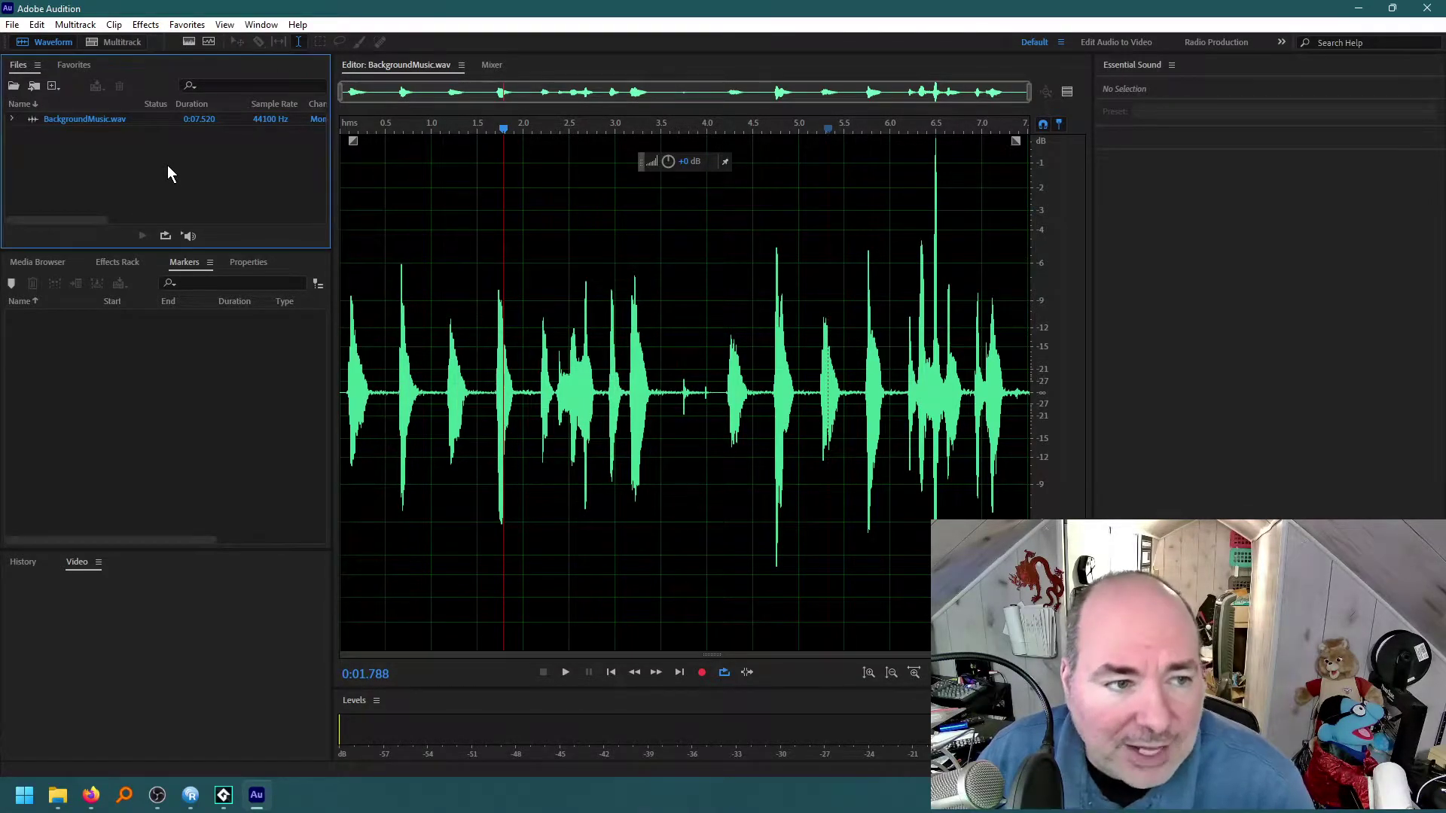
click(12, 24)
mouse_move(38, 38)
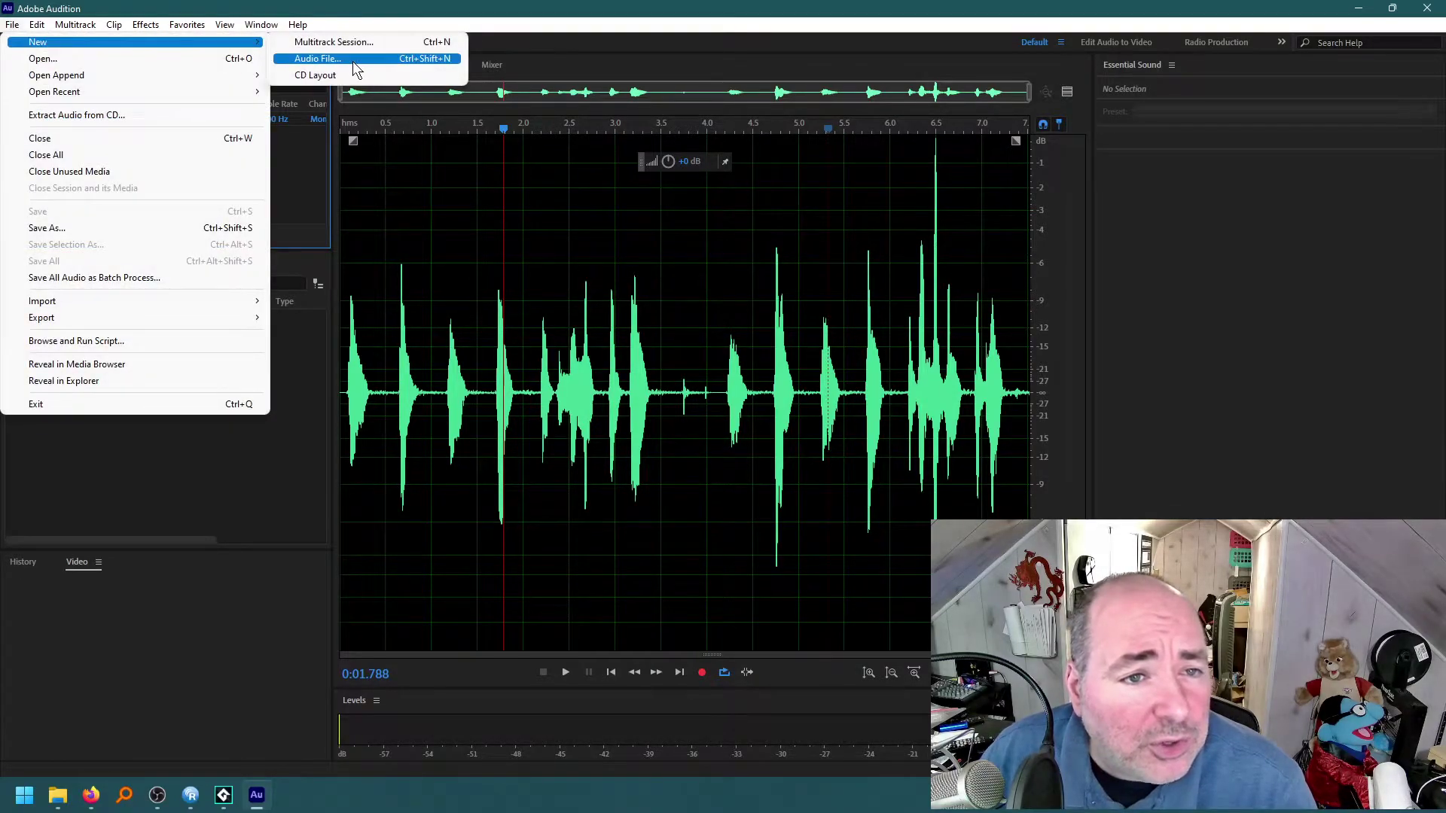
click(353, 59)
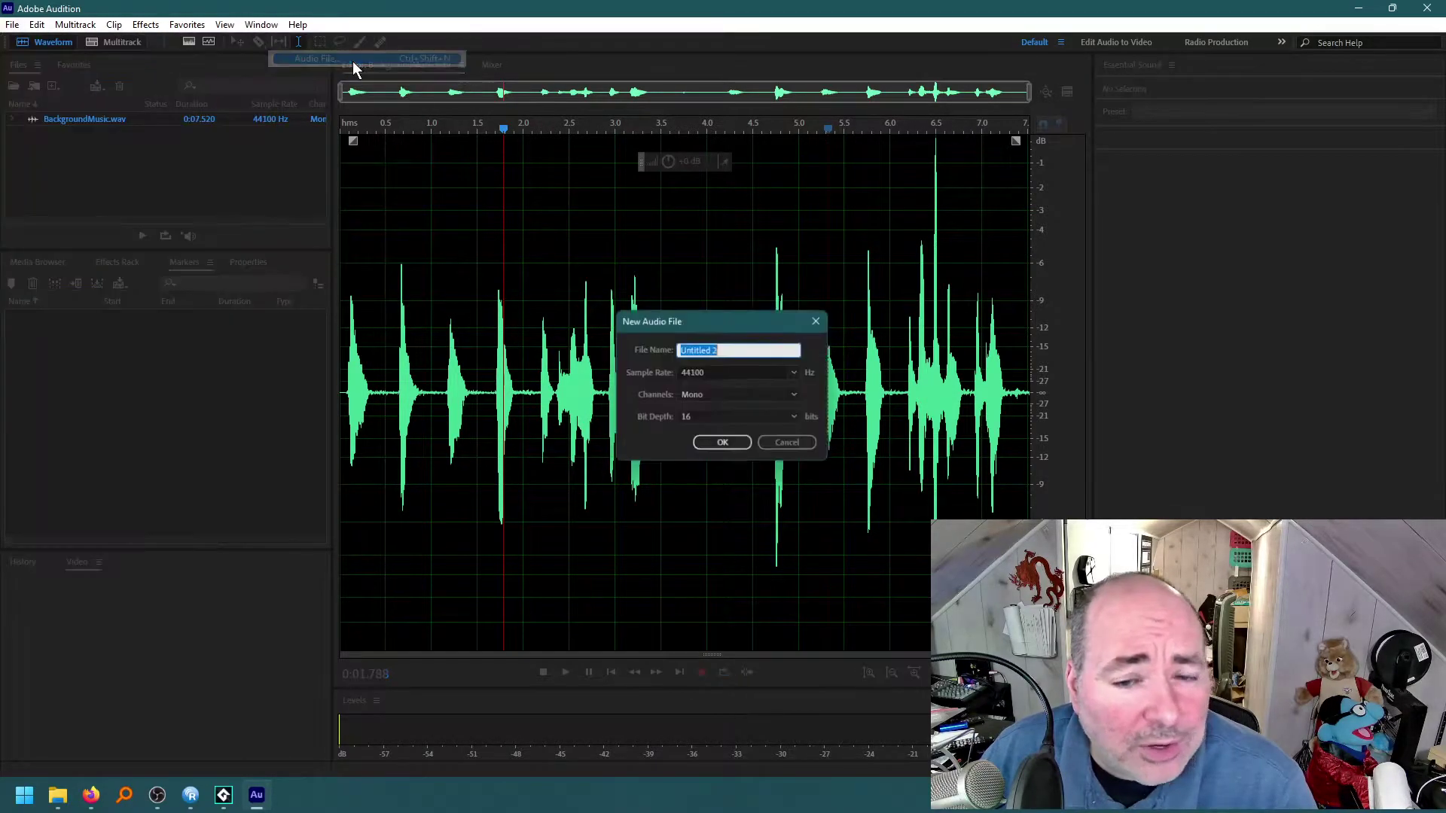
click(716, 449)
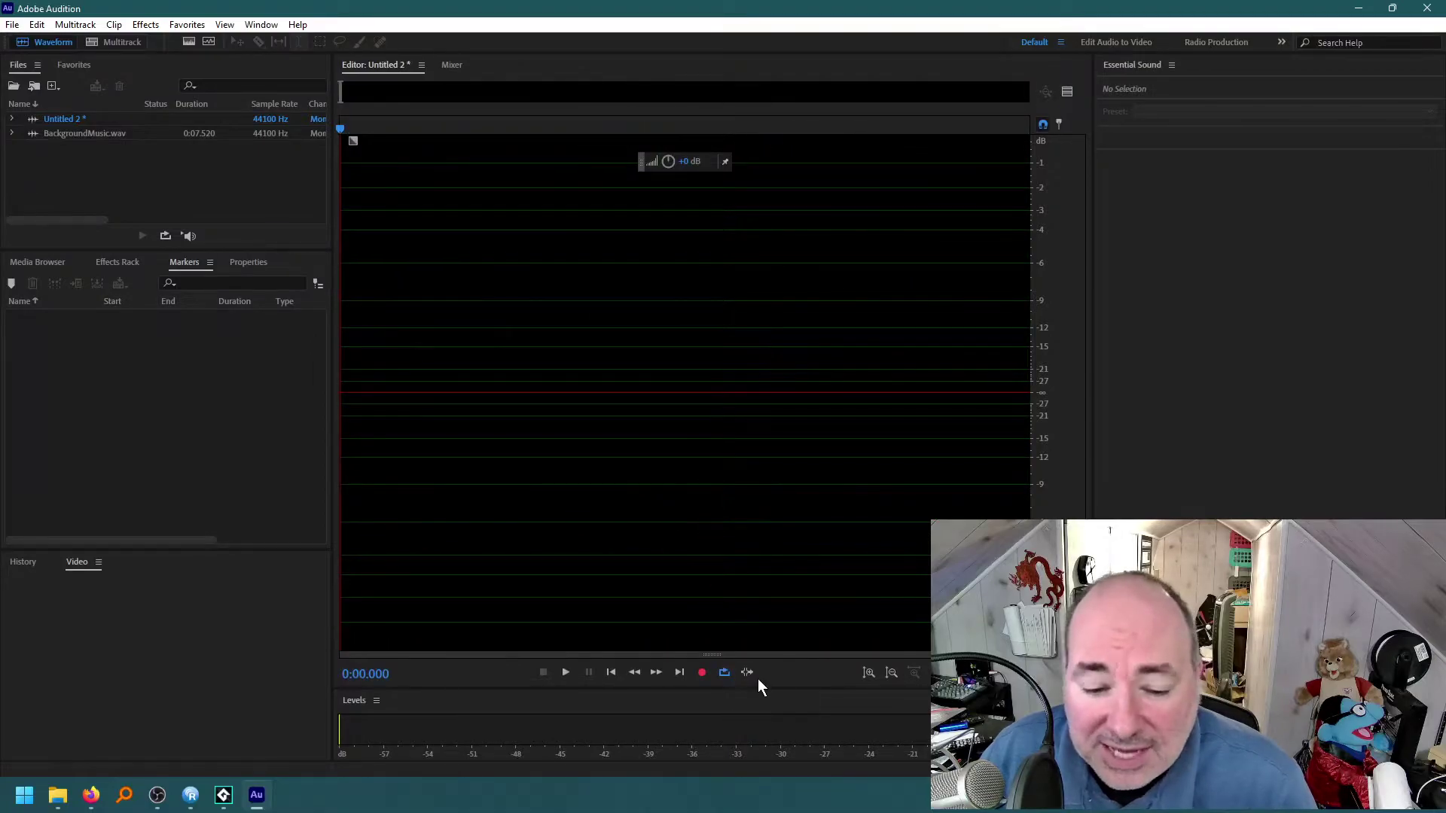
Record an 18.9-second voice take and zoom out to the full waveform
click(701, 675)
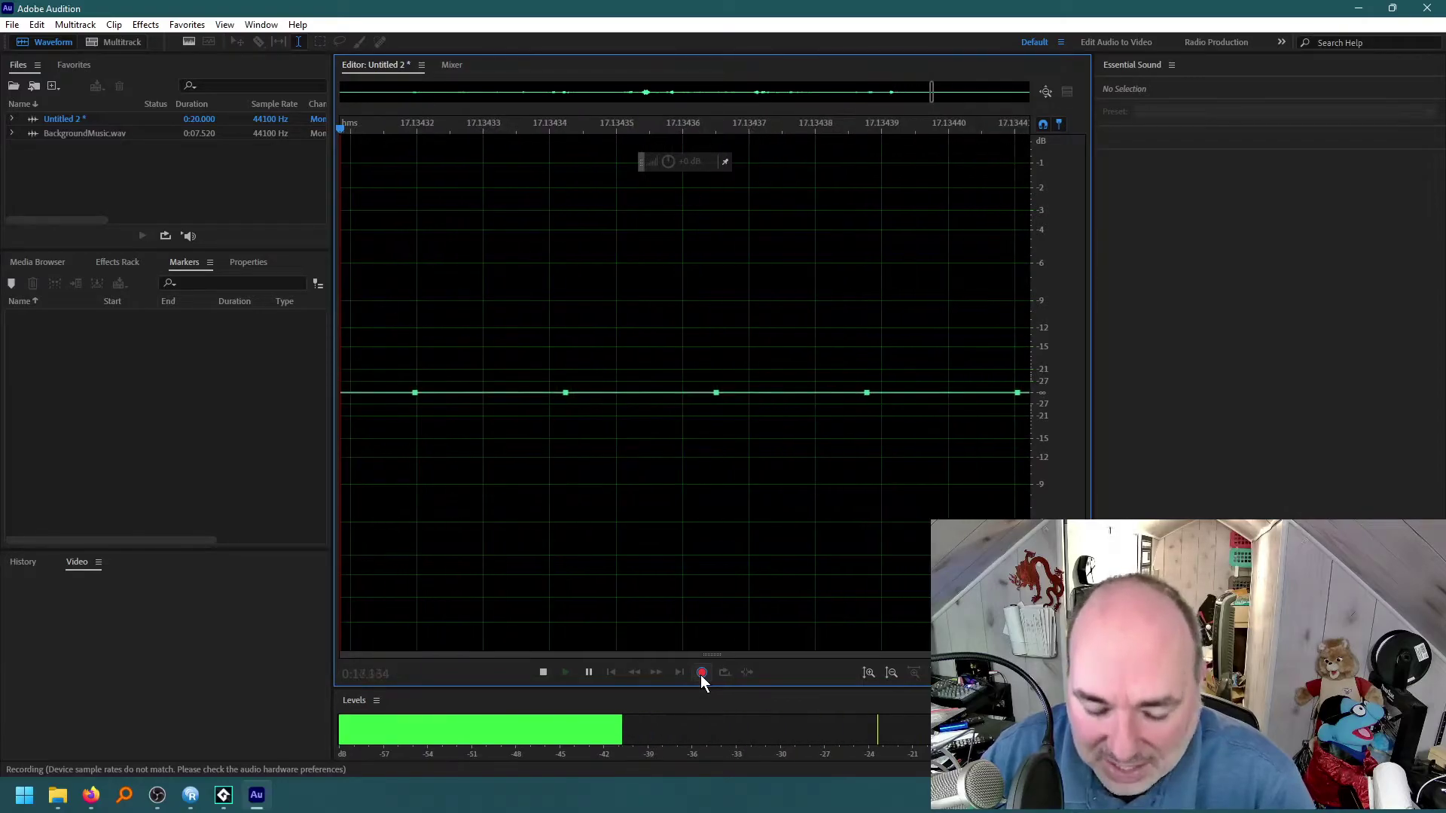
click(701, 673)
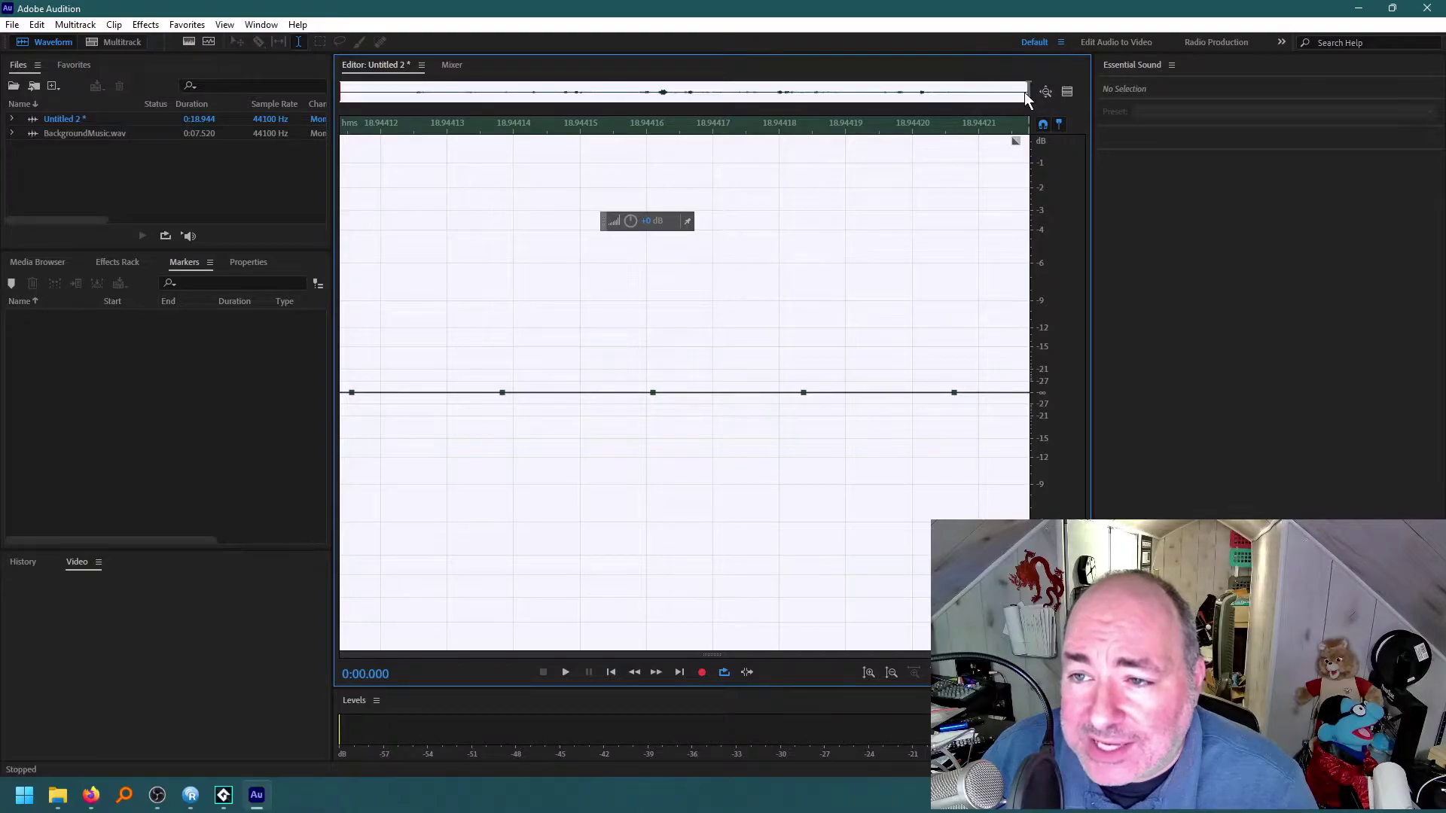
drag(1028, 90, 340, 91)
Preview the start of the take and delete its first 2 seconds
click(374, 380)
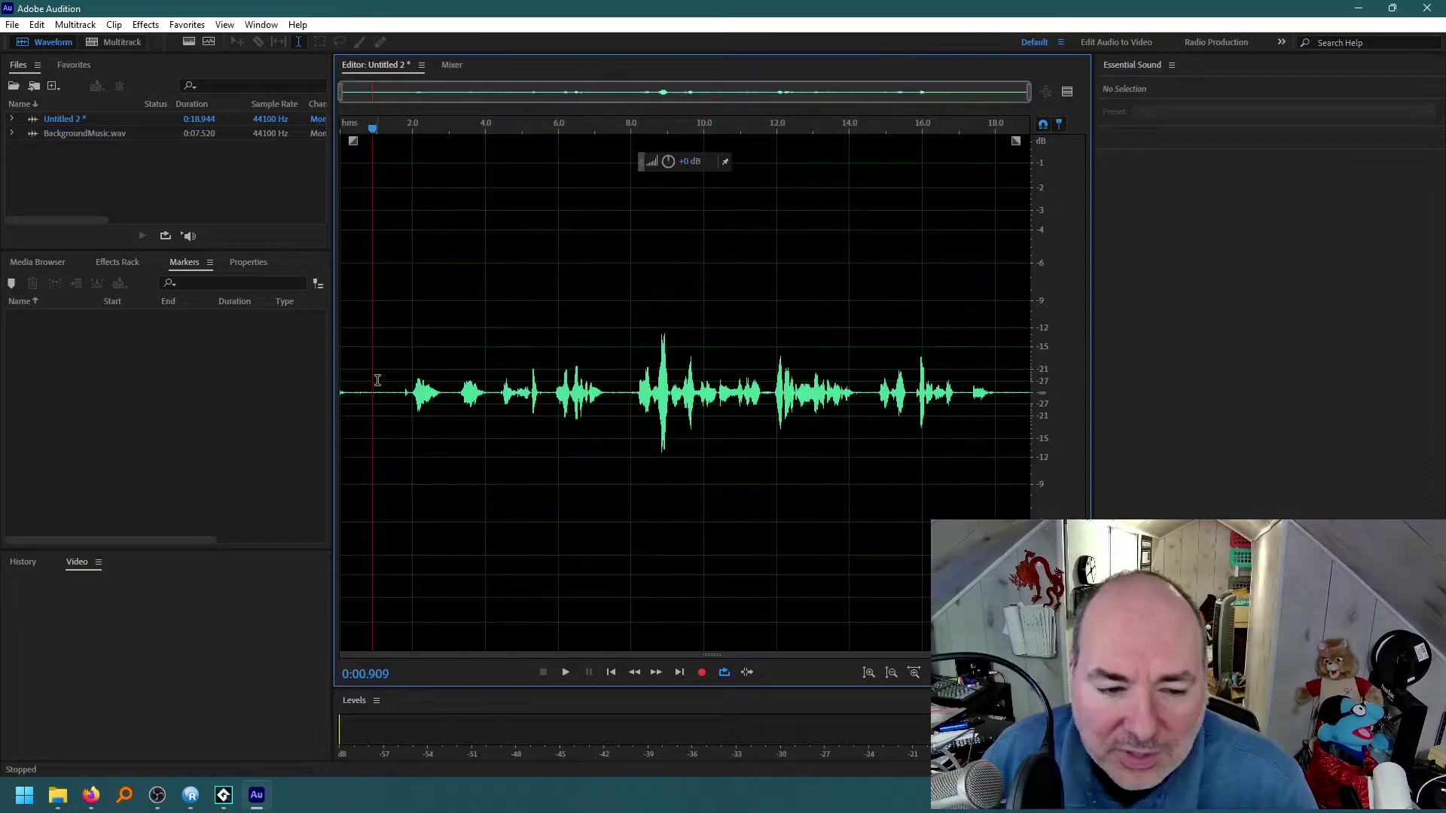
key(space)
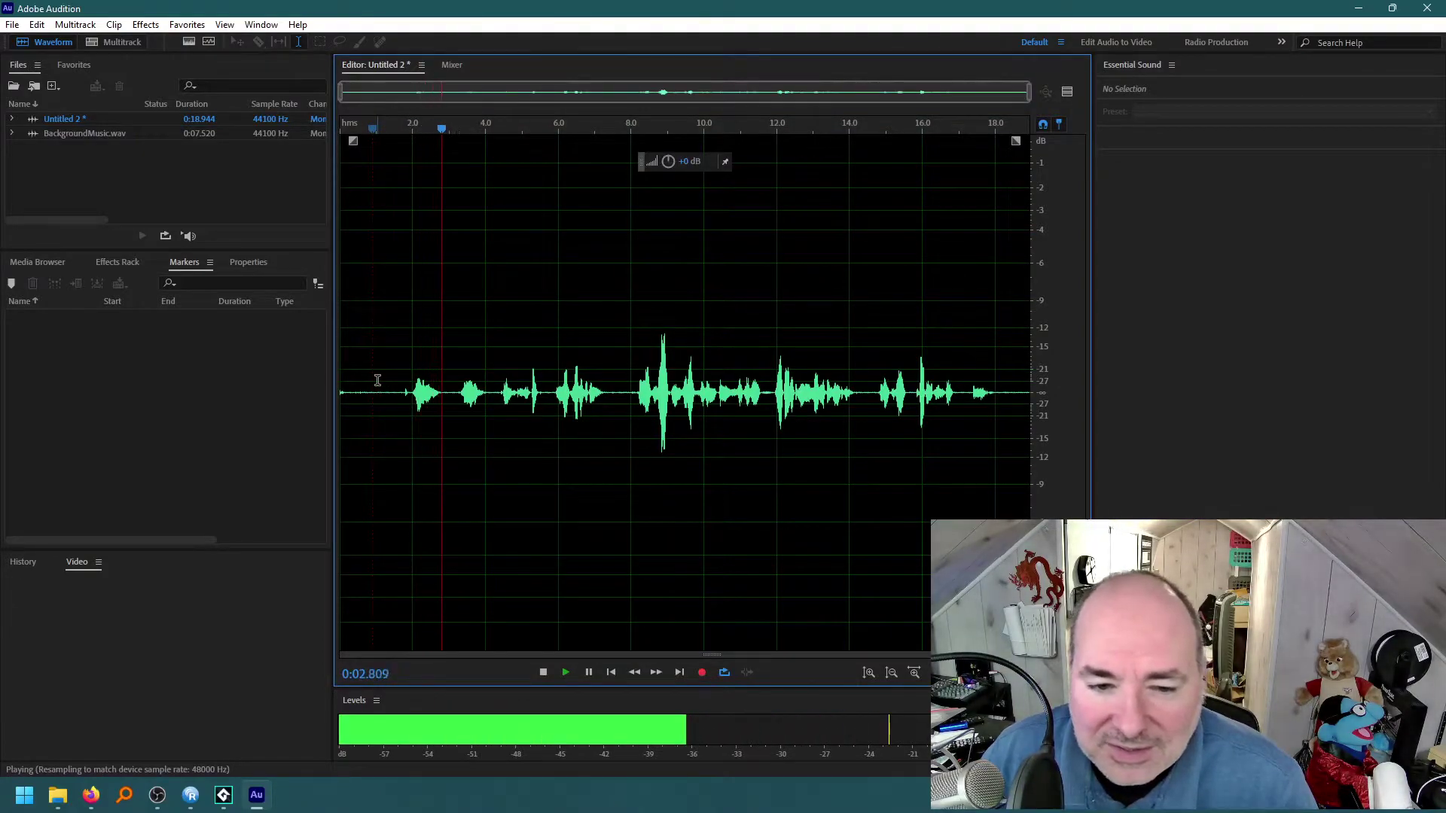
key(space)
drag(399, 392, 350, 391)
key(space)
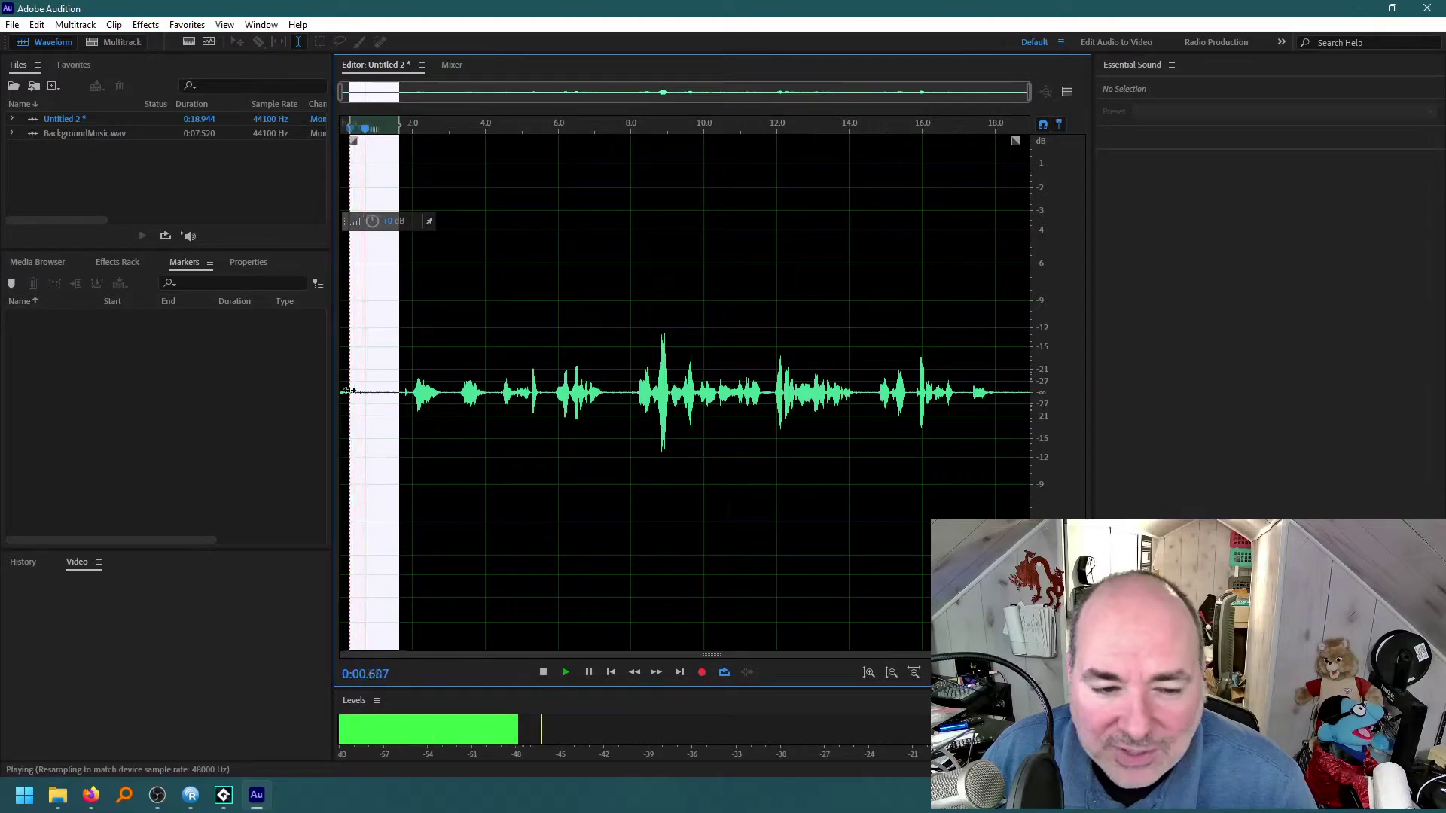
click(407, 392)
drag(407, 392, 312, 386)
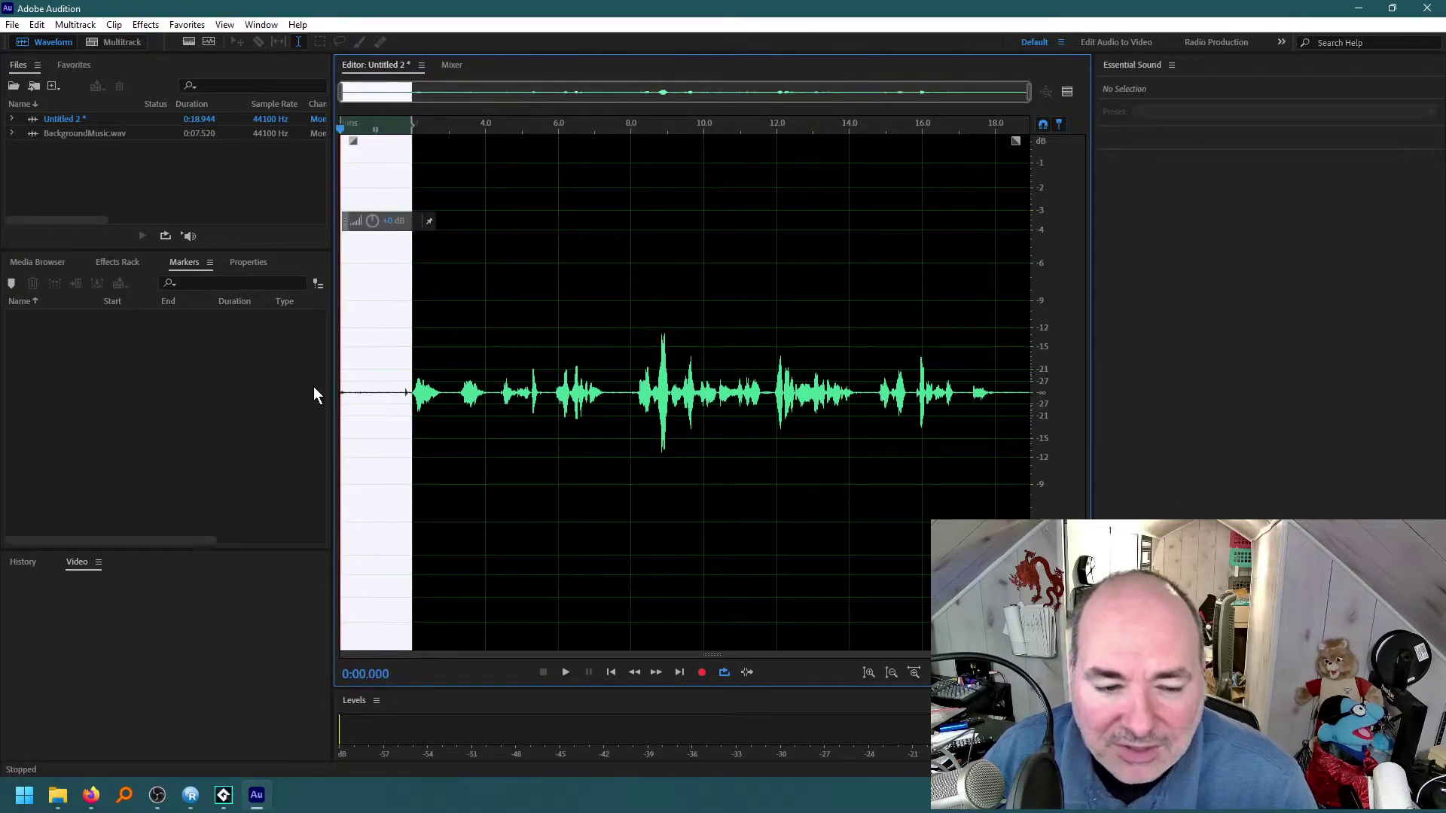
key(Delete)
Delete the short tail, leaving 16.278 seconds, and save the take as voiceover.wav
key(space)
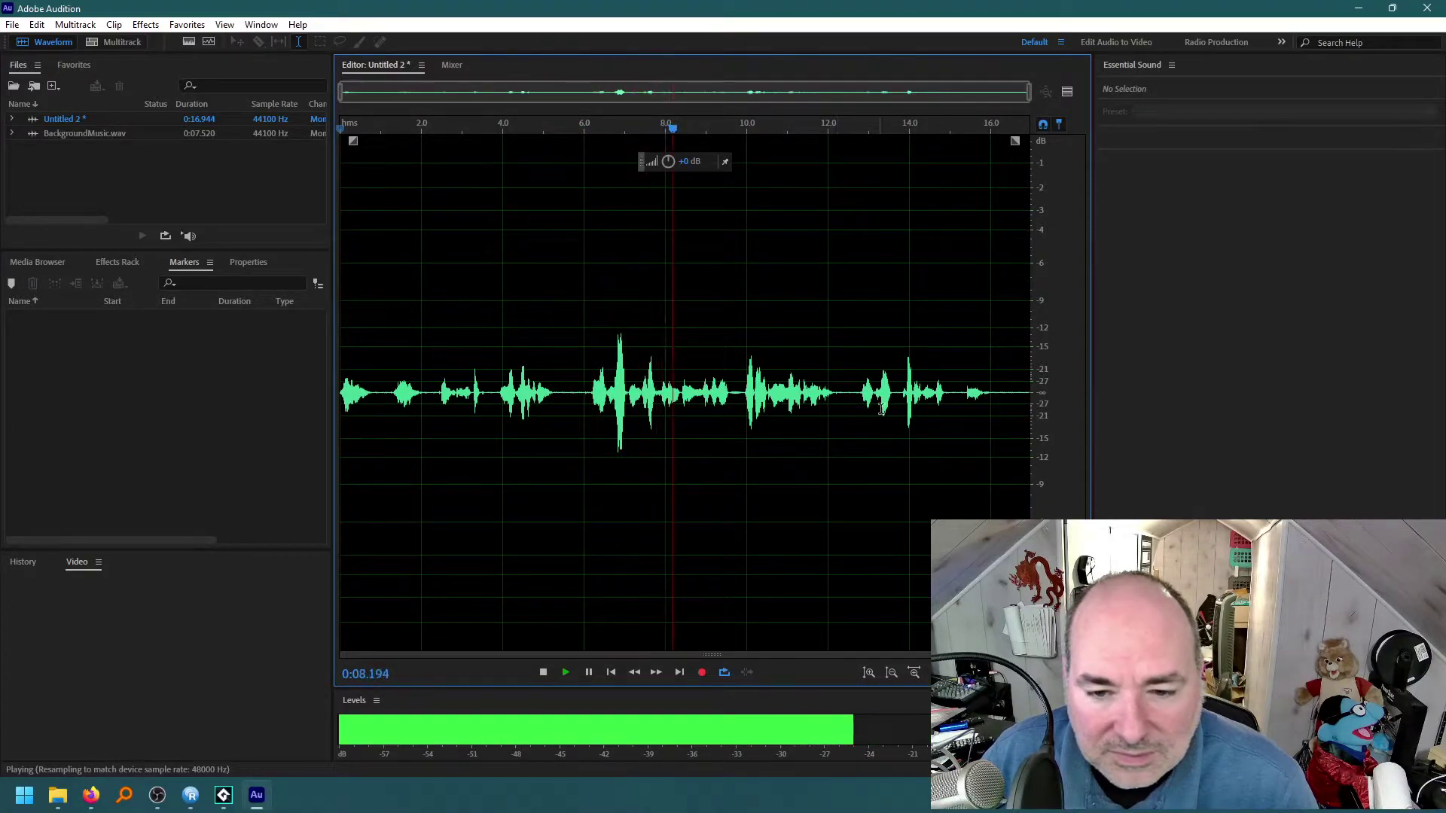
drag(1001, 393, 1043, 406)
key(Delete)
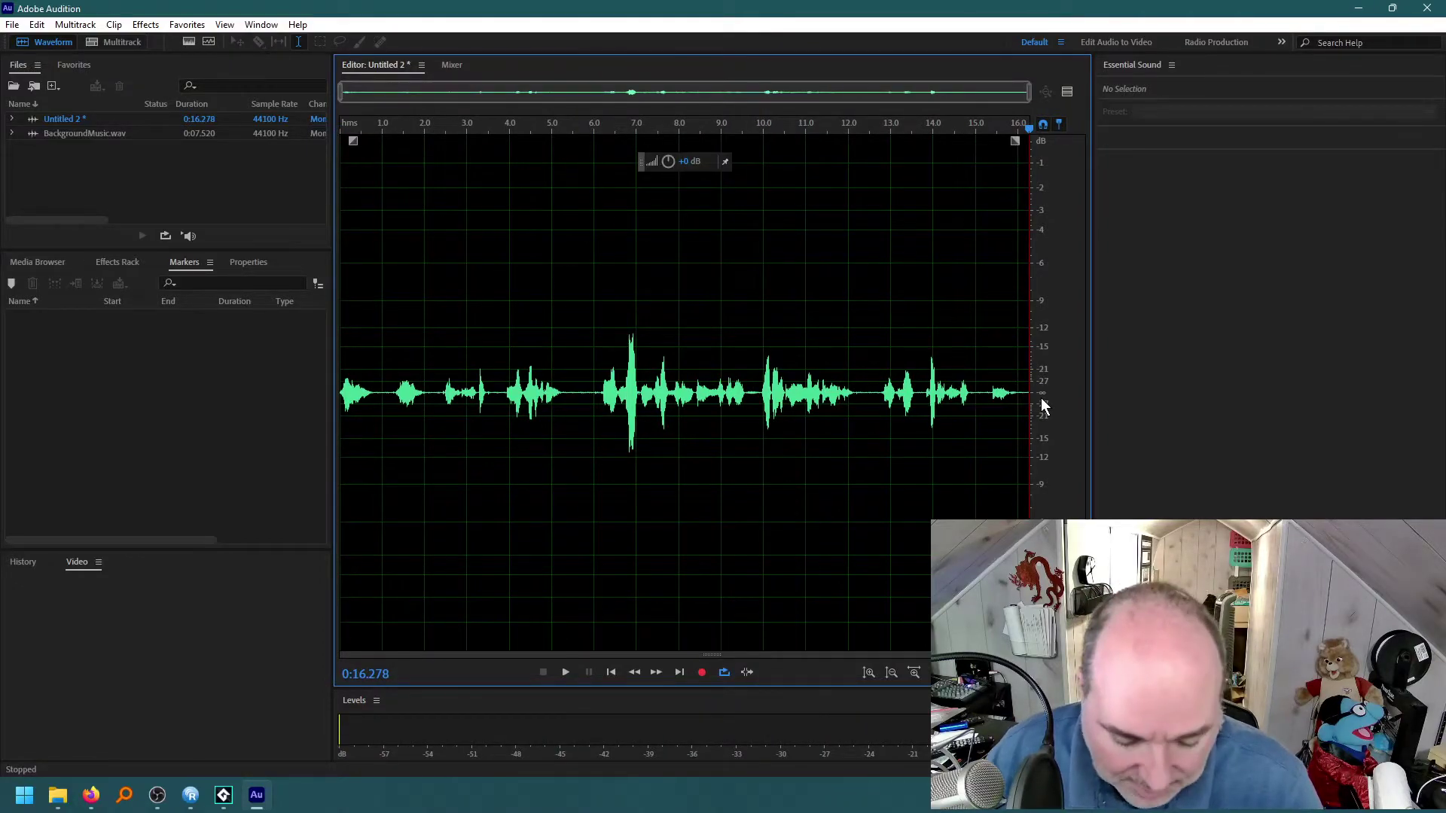
key(ctrl+s)
text(voiceover.wav)
key(Return)
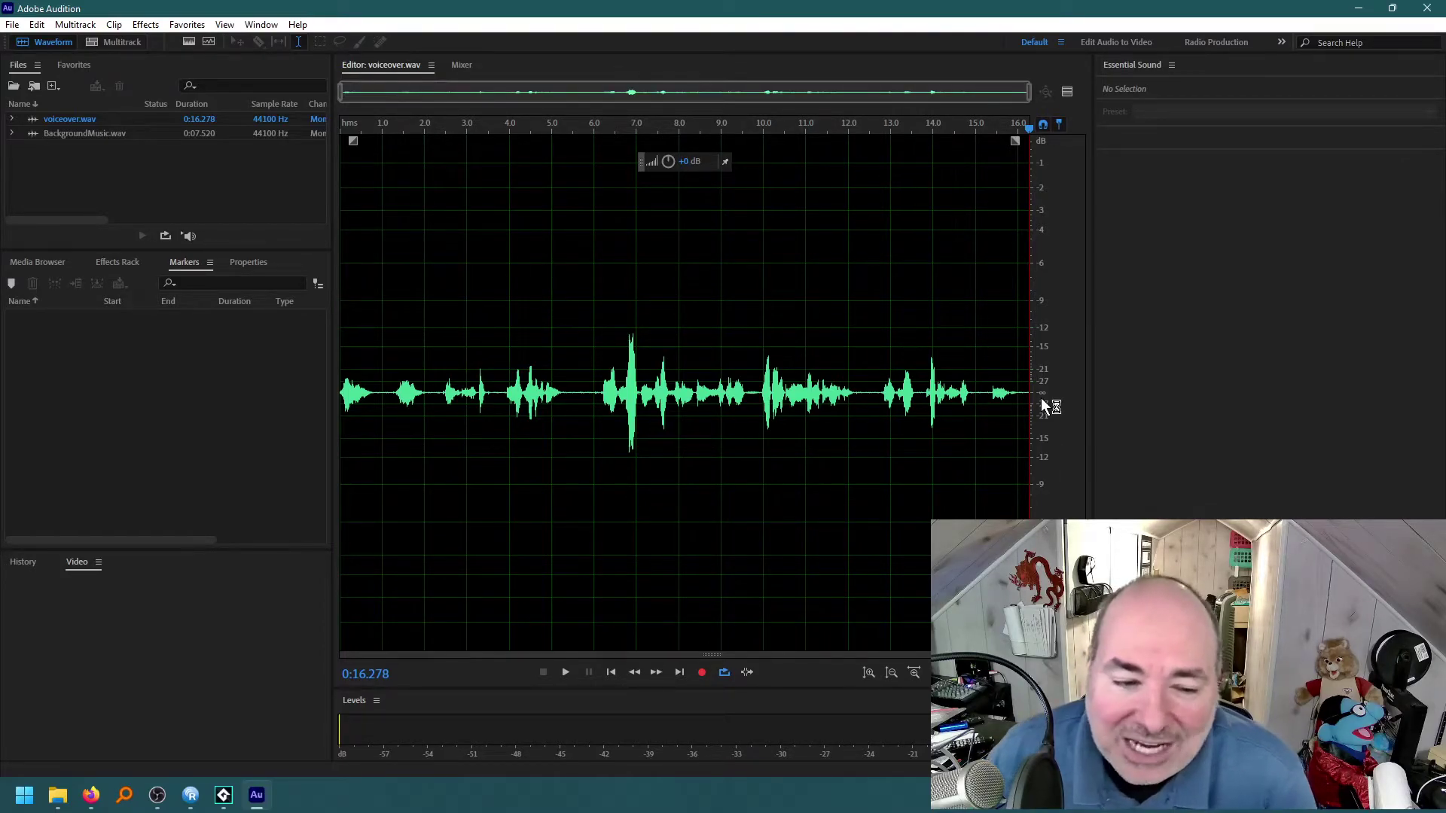
Copy the first 3.6 seconds of voiceover to a new file saved as part1.wav
drag(488, 387, 298, 372)
key(space)
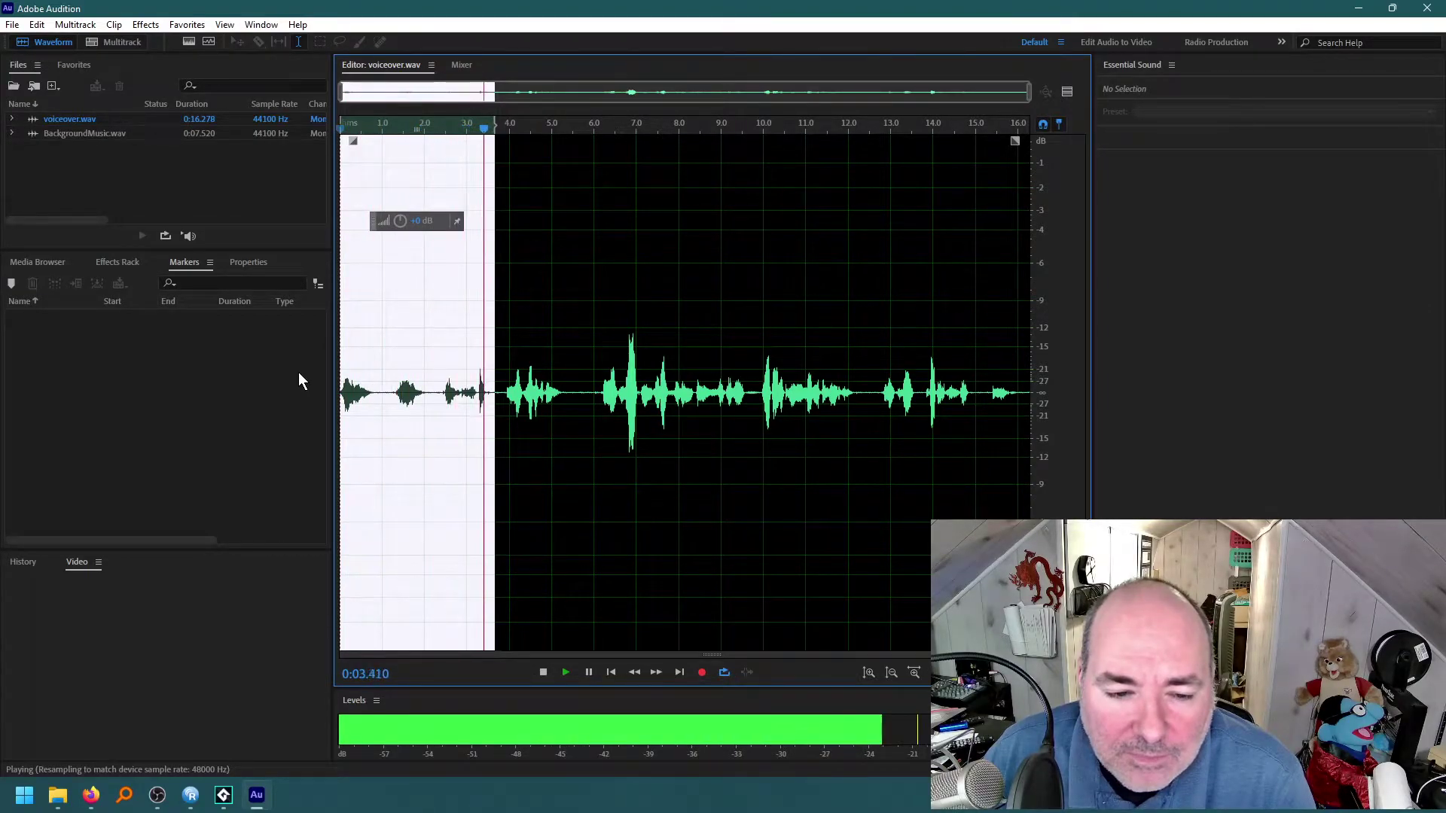
right_click(402, 310)
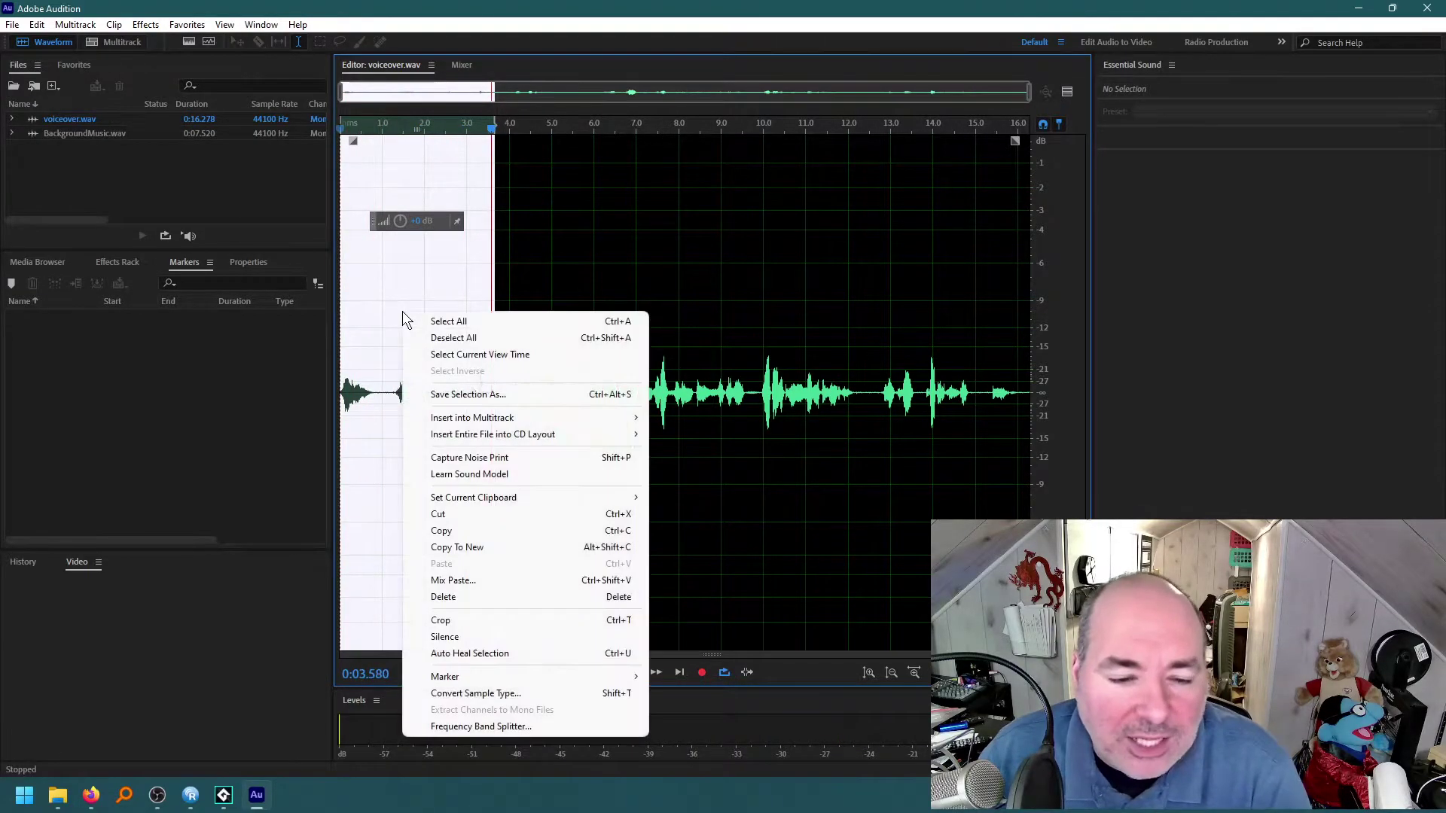
click(507, 543)
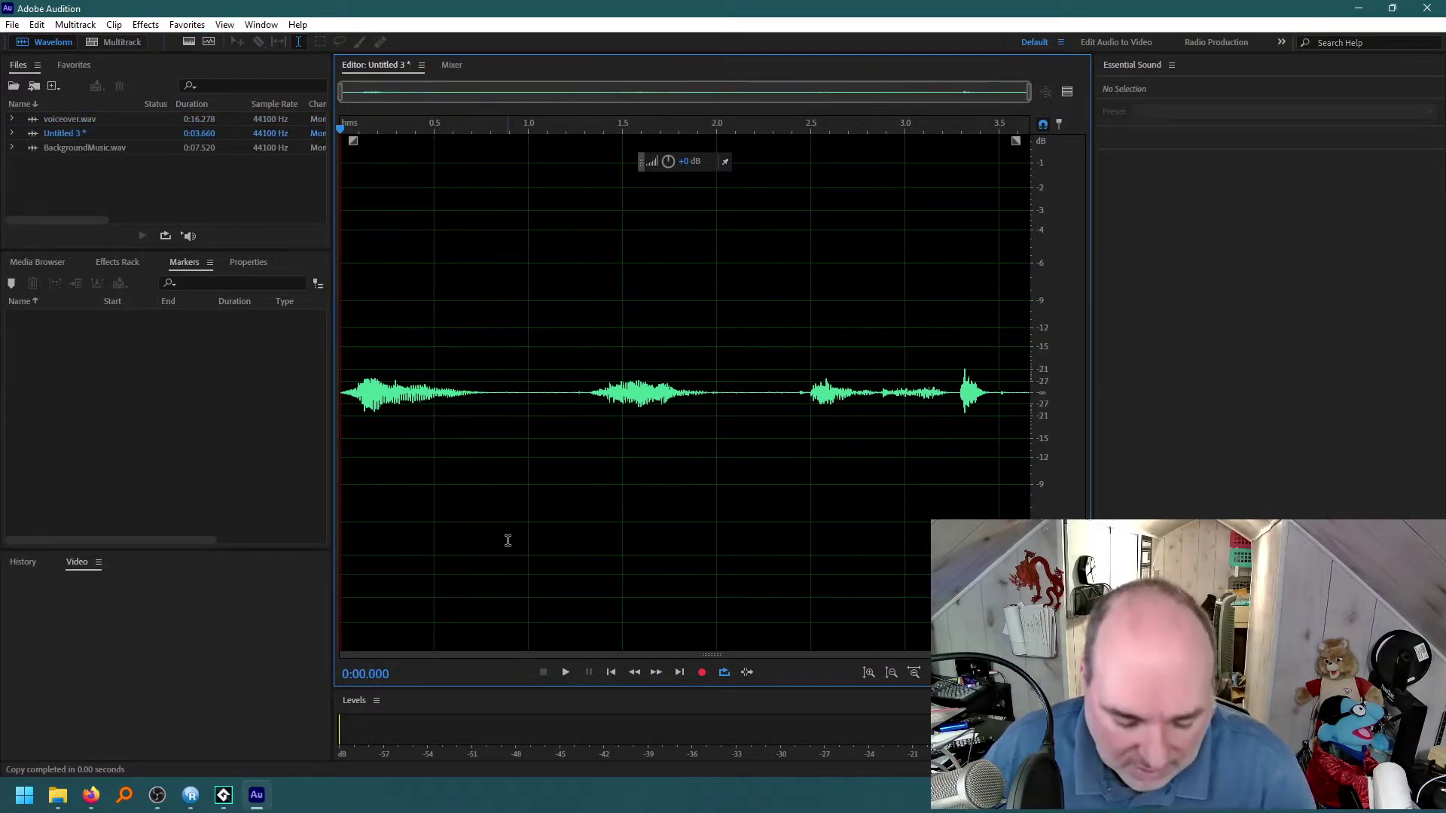
key(ctrl+shift+s)
text(part1)
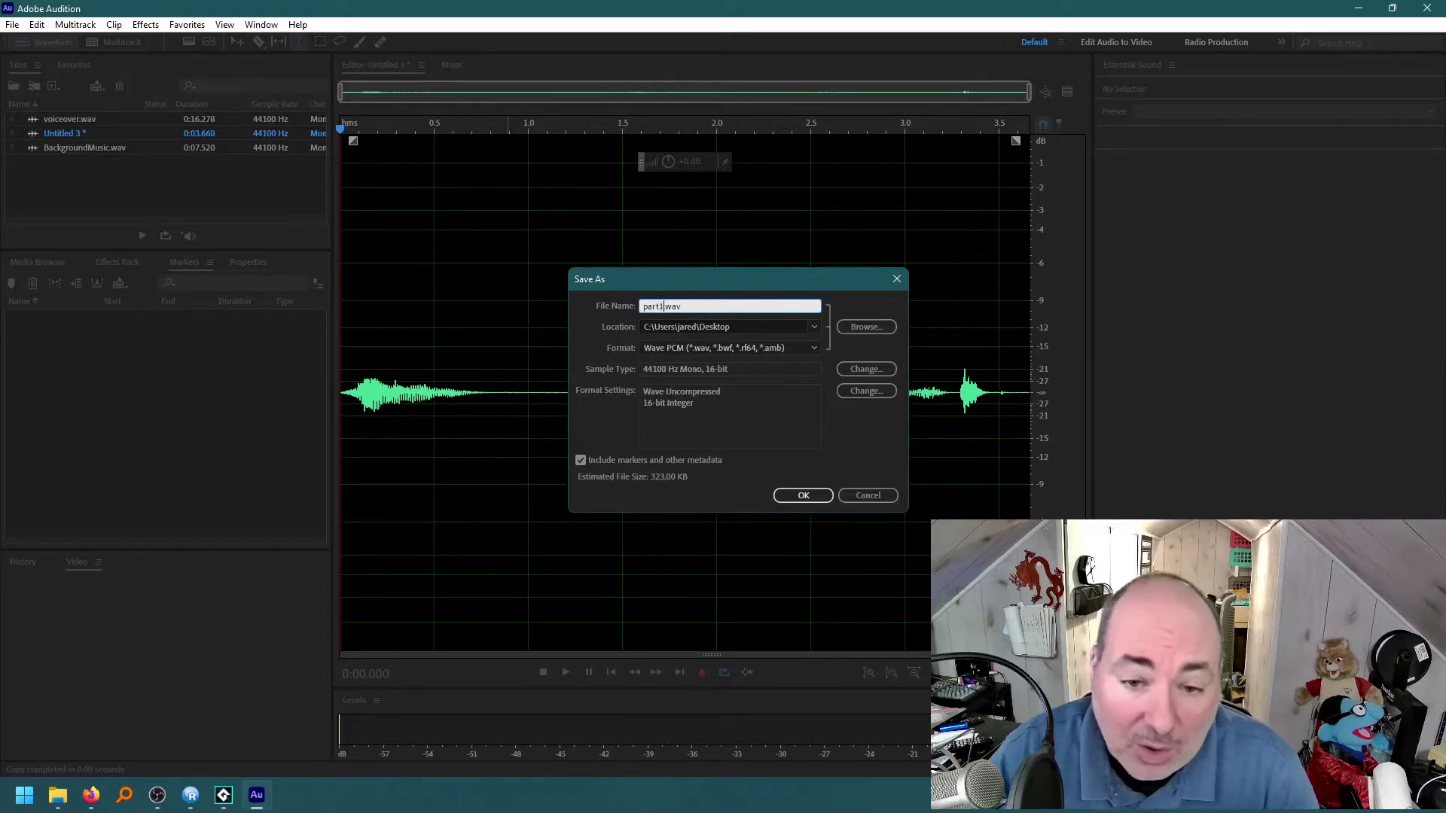
key(Return)
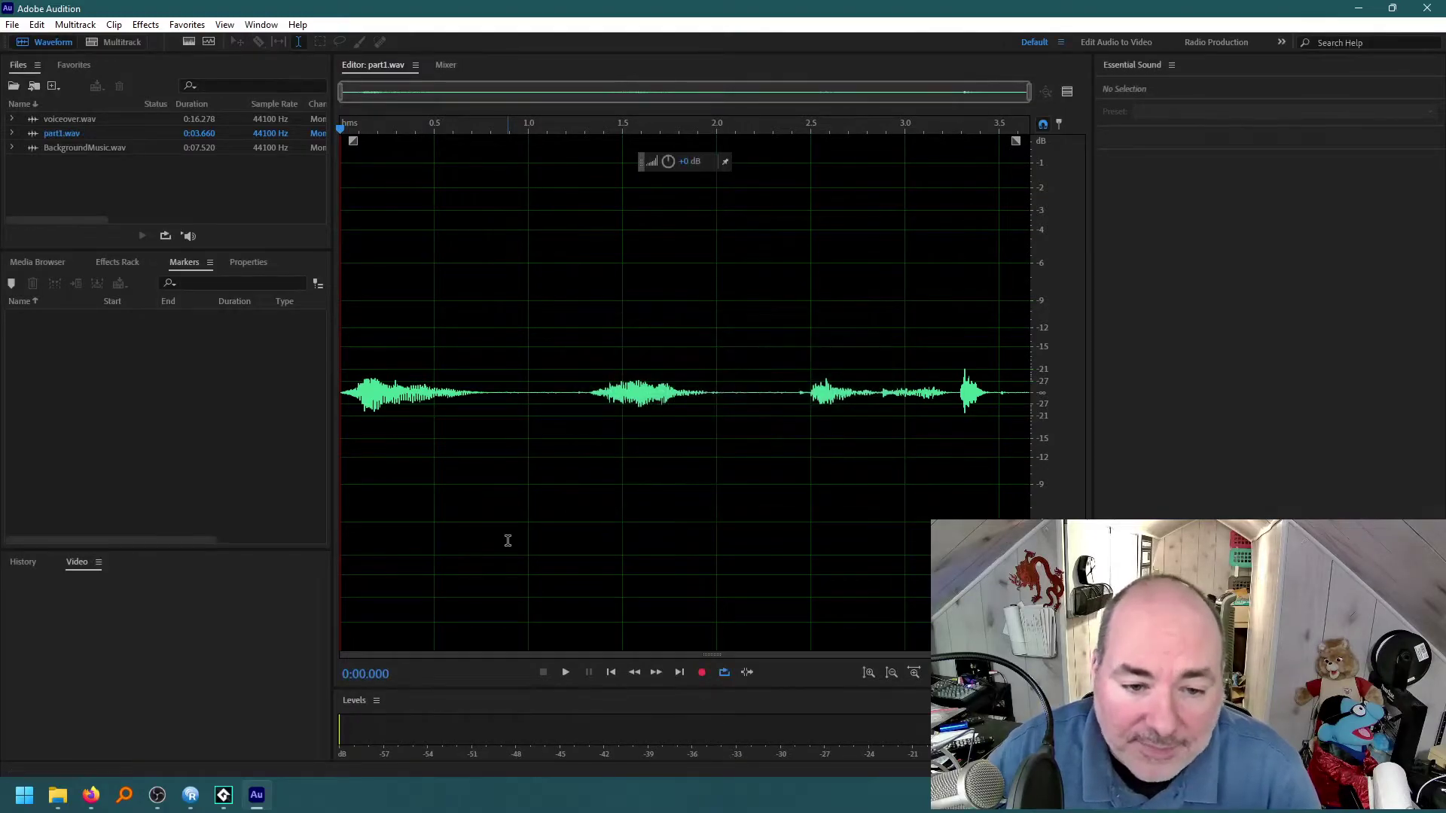
Copy voiceover.wav from 3.7 to 5.3 seconds to a new file saved as part2.wav
double_click(128, 118)
drag(497, 392, 566, 394)
key(space)
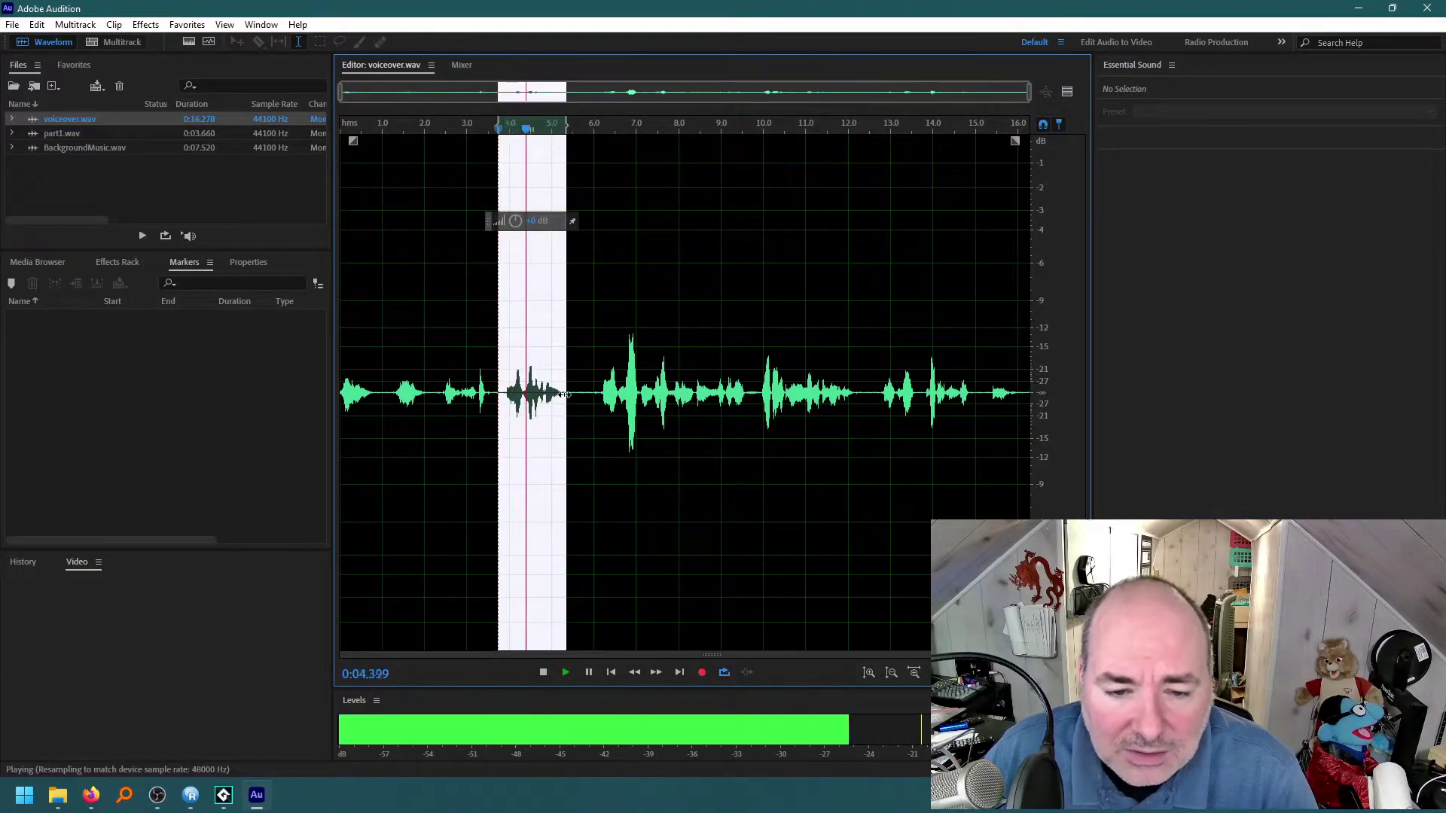
right_click(546, 349)
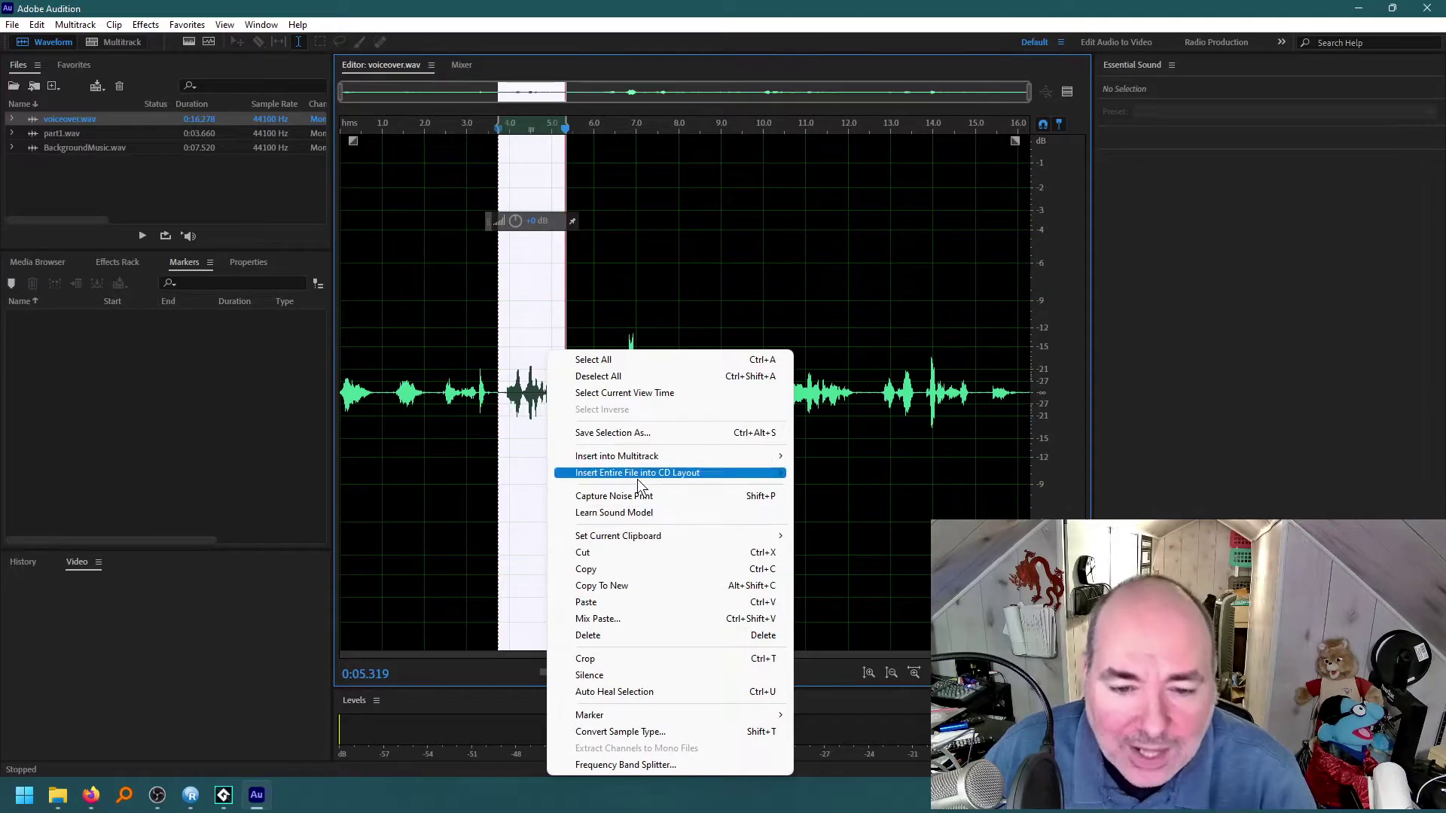
click(671, 589)
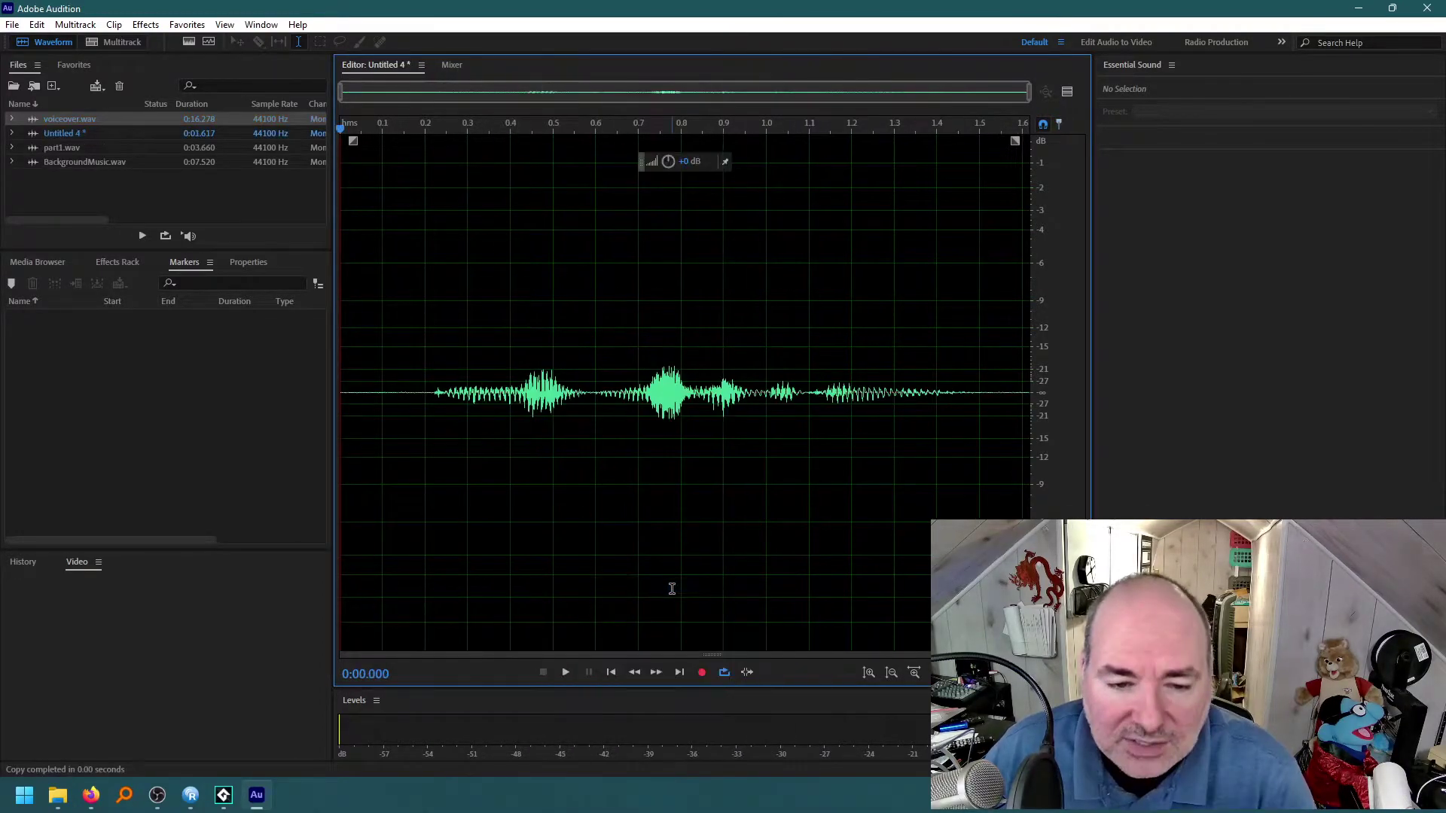
key(ctrl+shift+s)
text(part2)
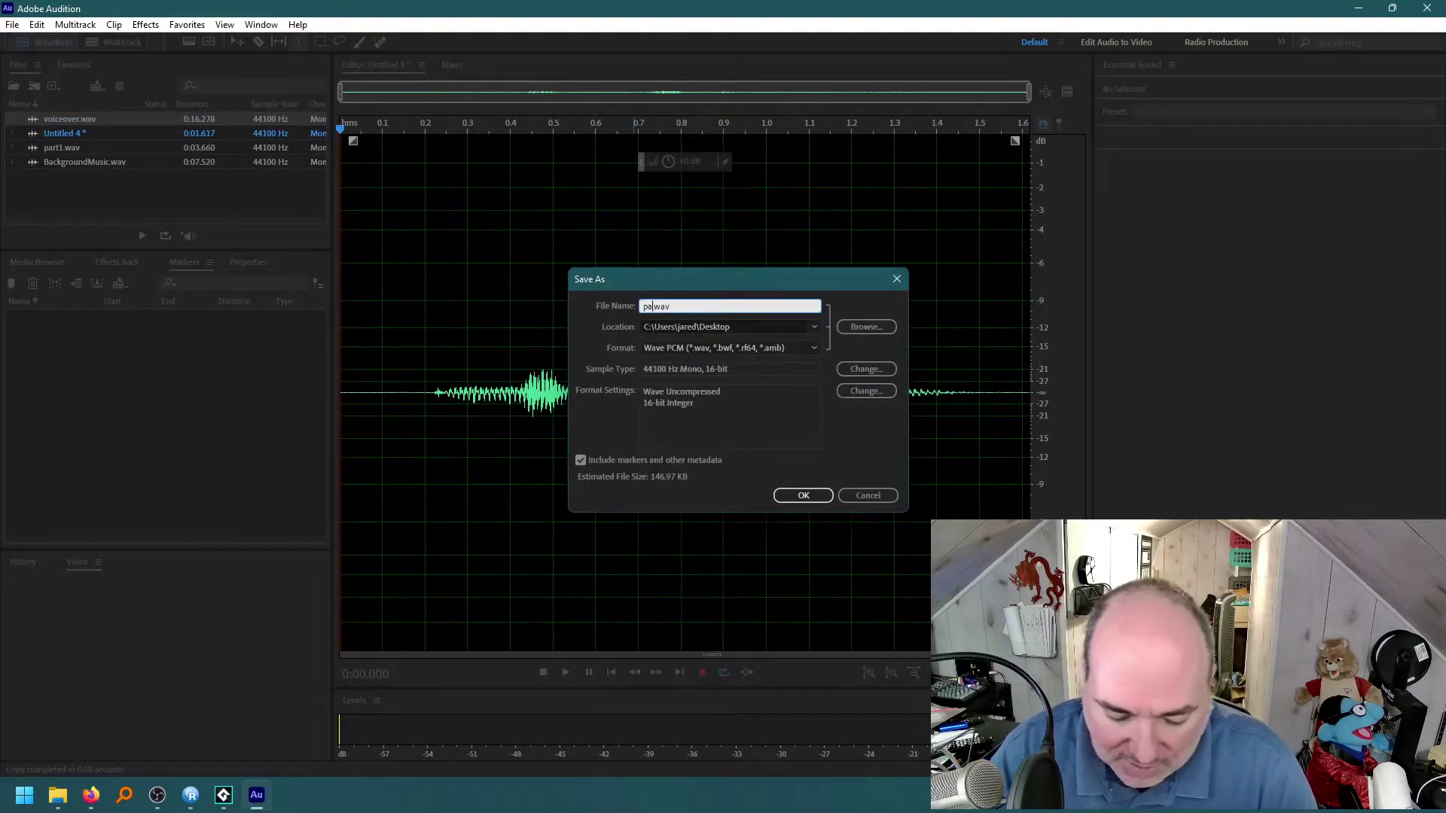
key(Return)
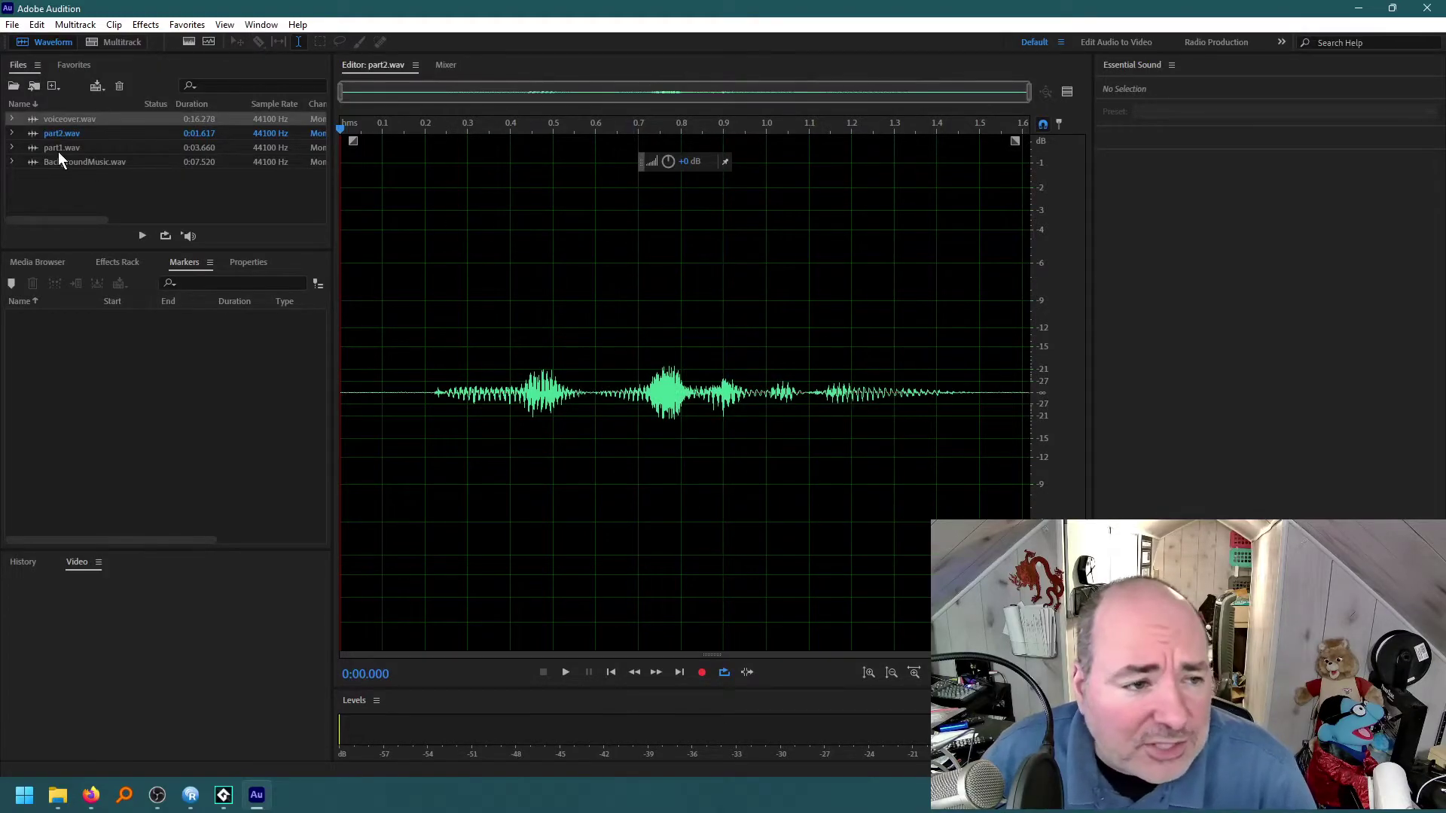
Copy voiceover.wav from 6.0 s to the end into a 10.278-second file, part3.wav
double_click(121, 118)
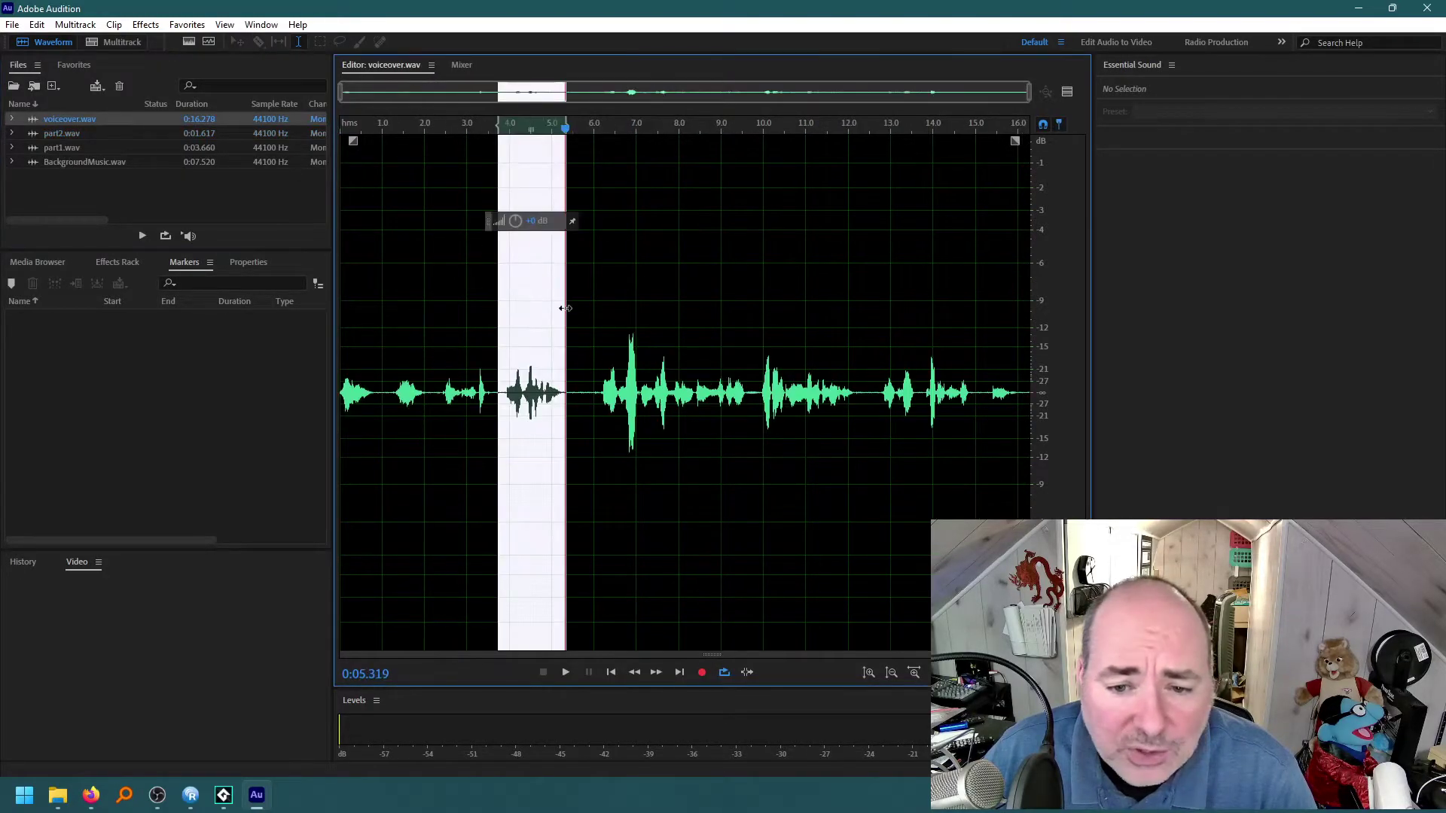
drag(592, 392, 1030, 393)
right_click(807, 363)
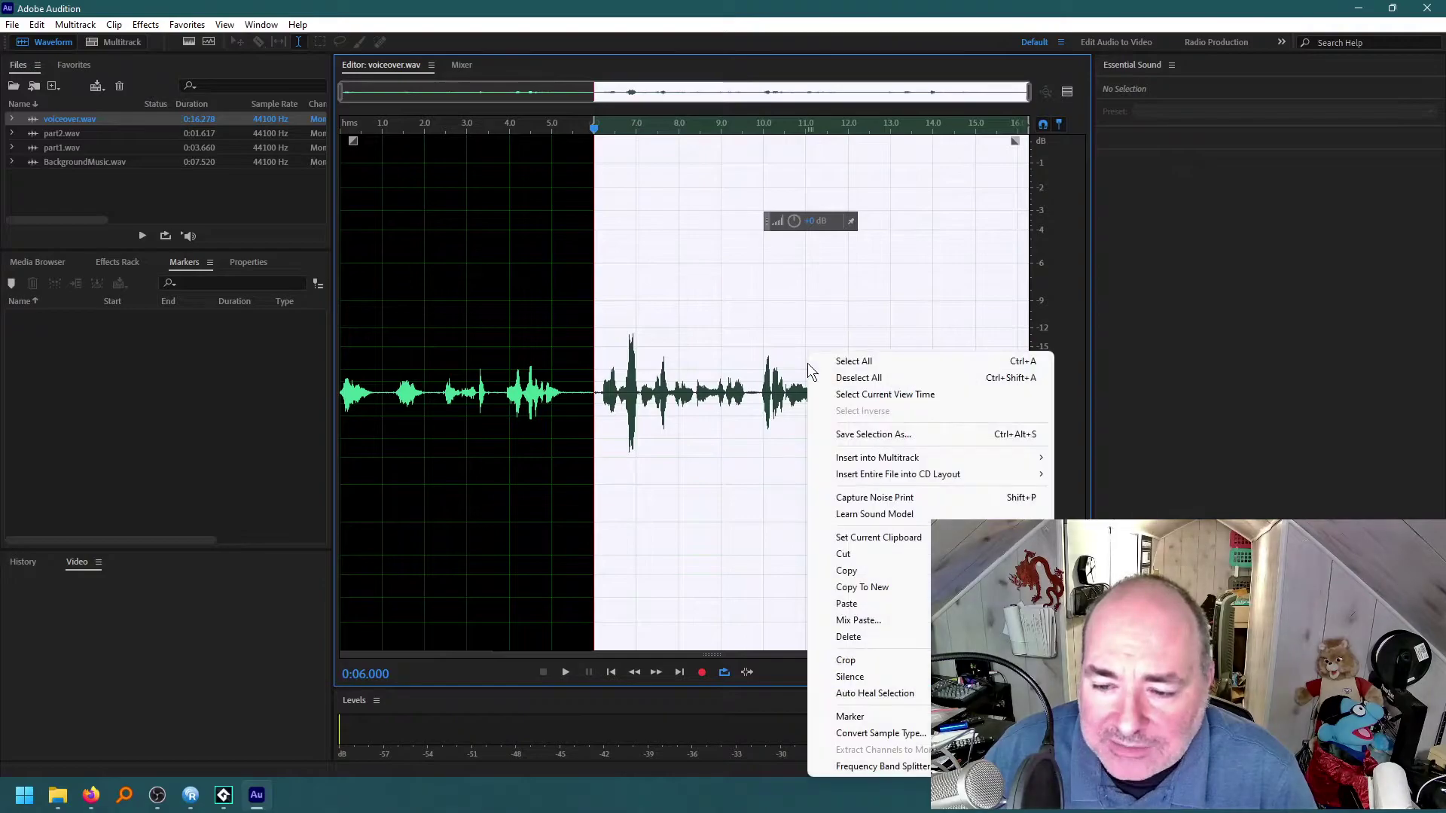
click(862, 587)
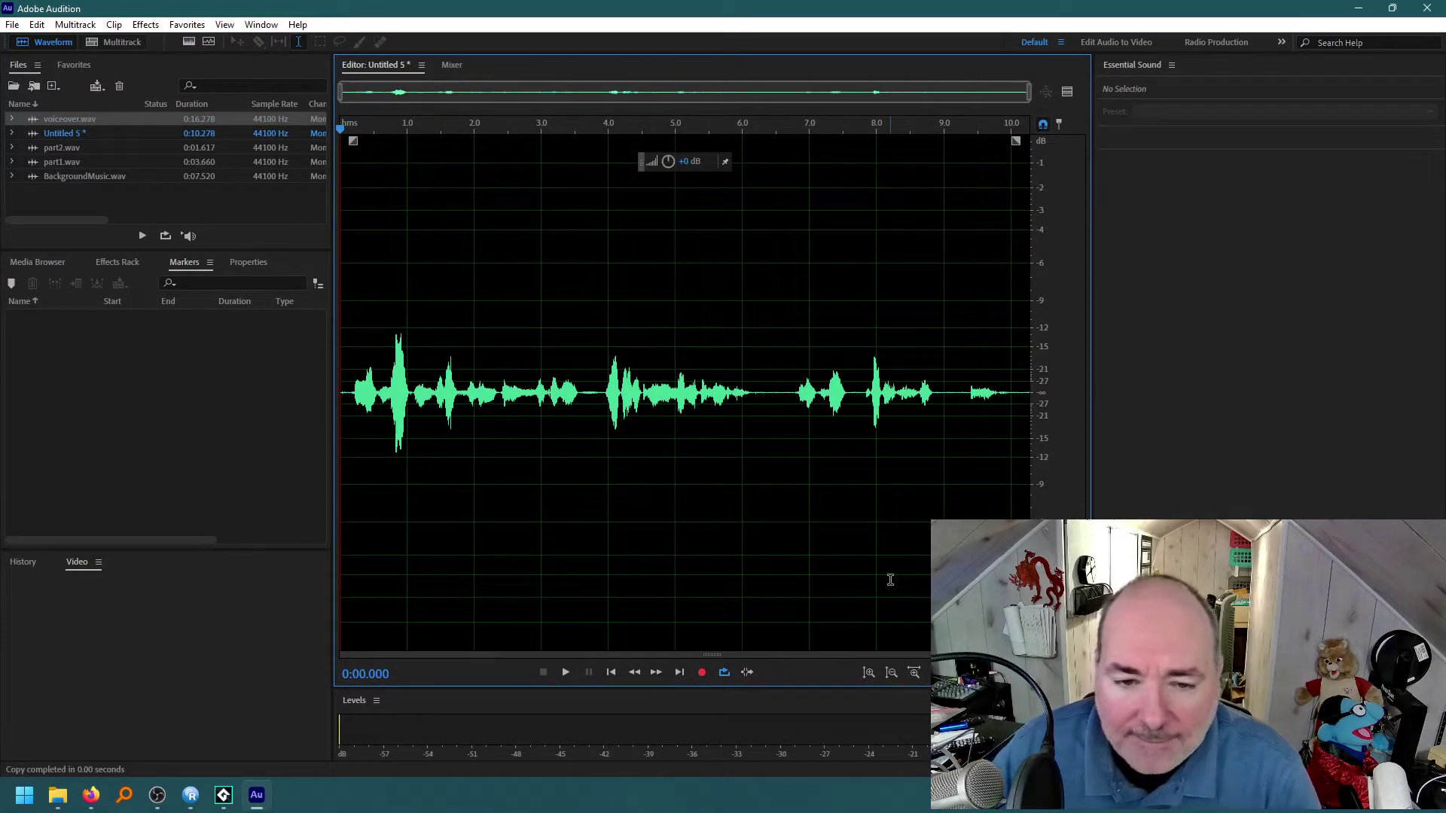
key(ctrl+shift+s)
text(part3.wav)
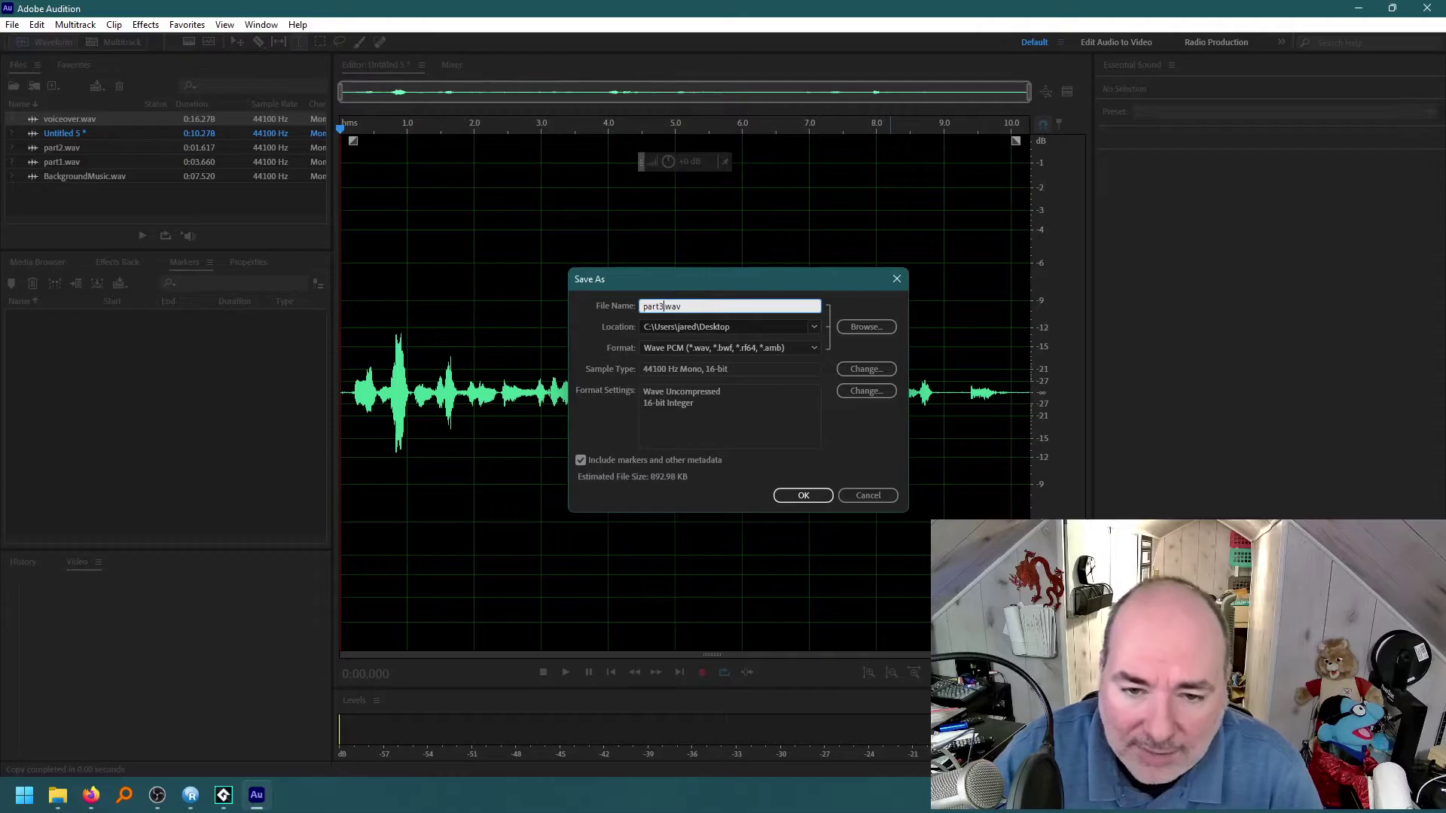
key(Return)
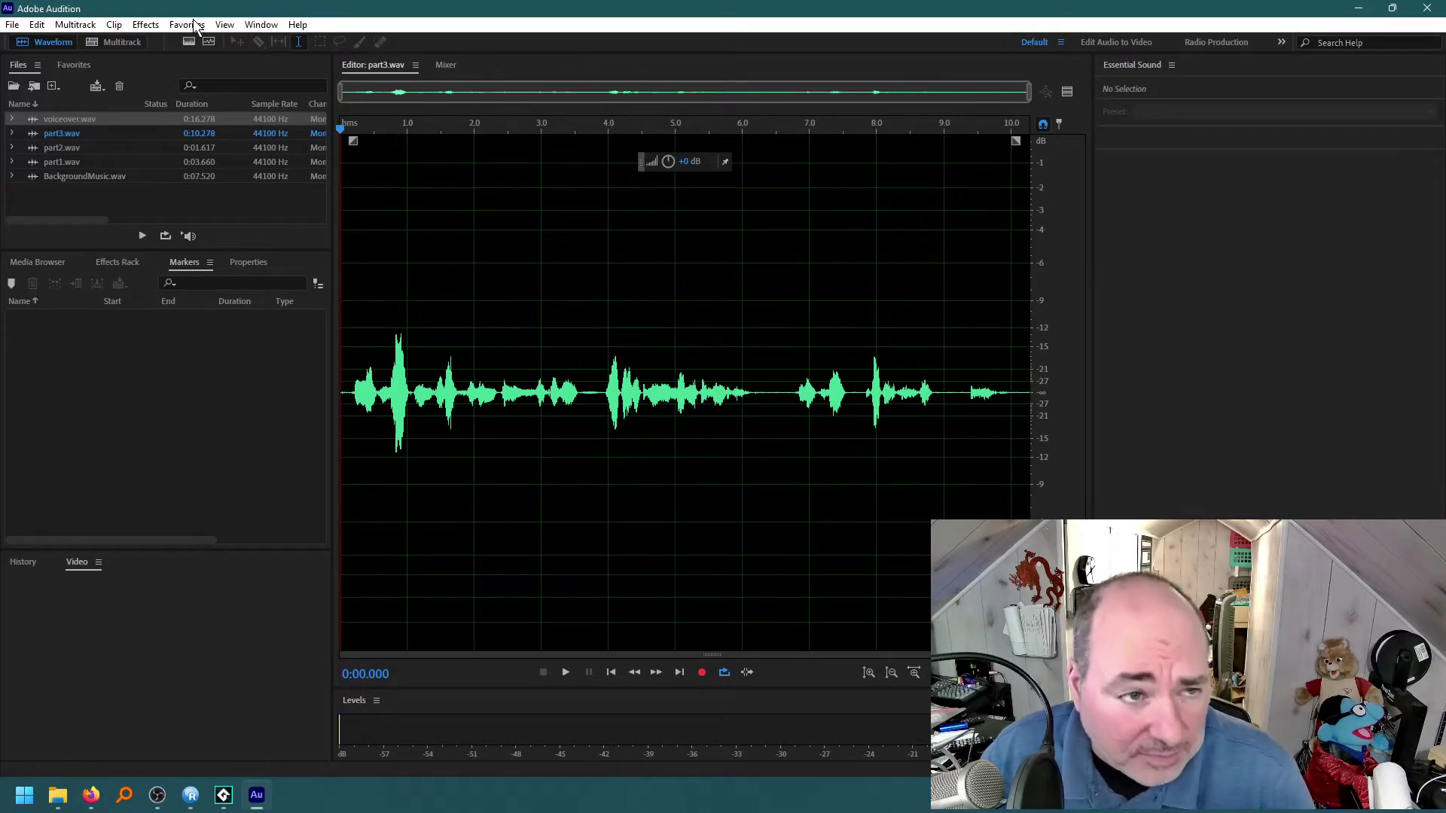
Normalize part3.wav to -0.1 dB from Favorites and save it
click(225, 24)
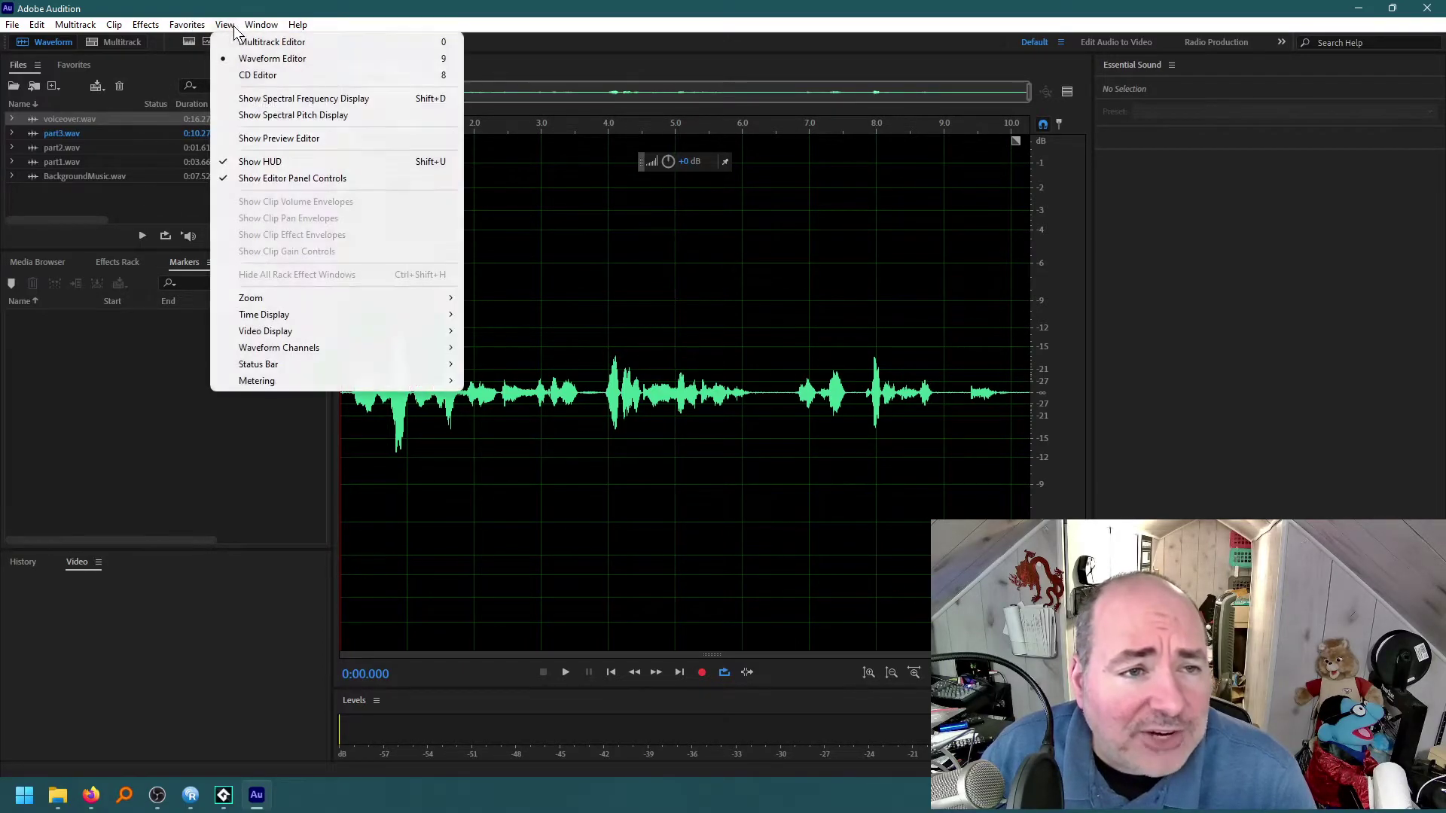
mouse_move(204, 25)
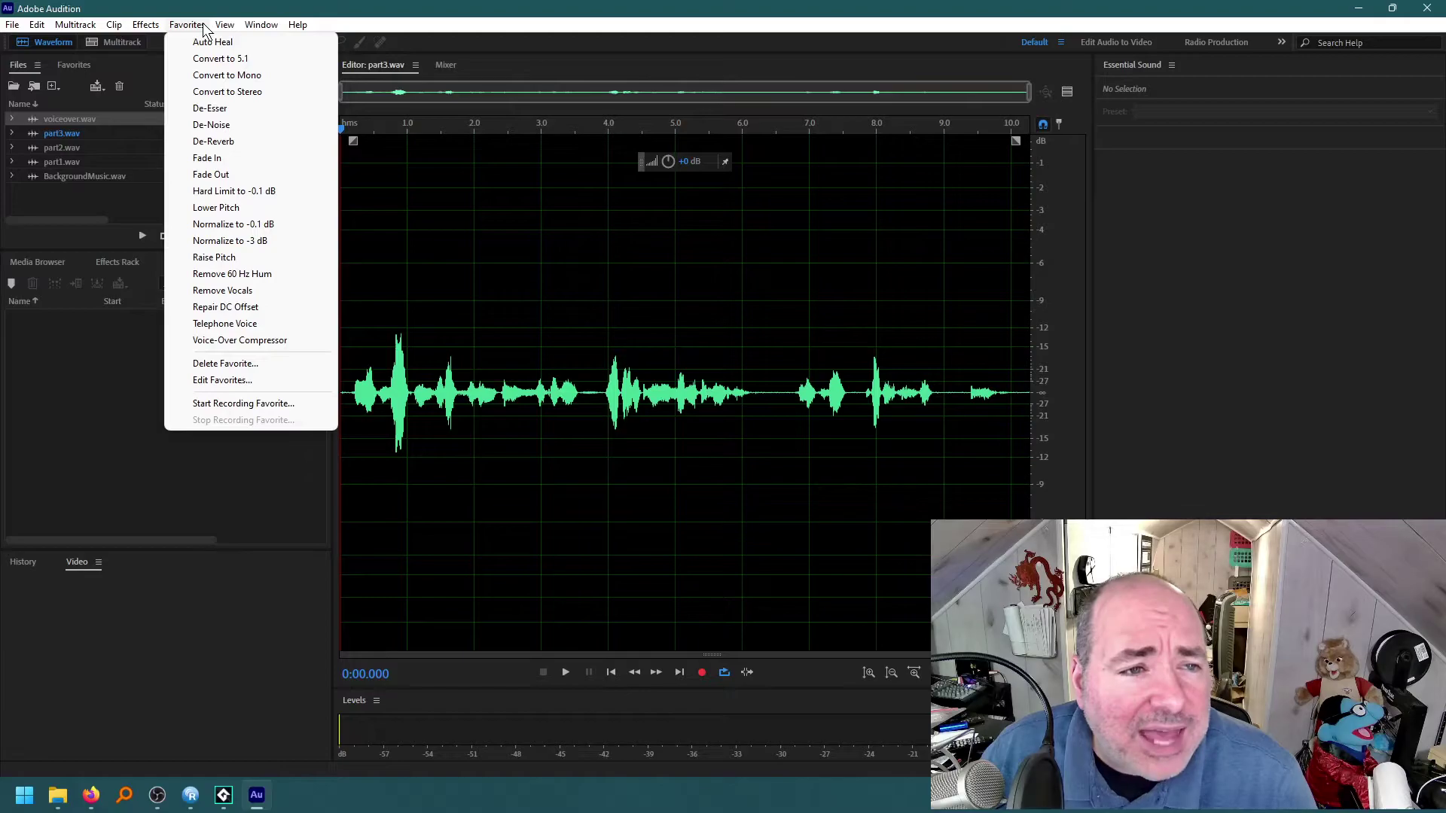
click(220, 222)
key(ctrl+s)
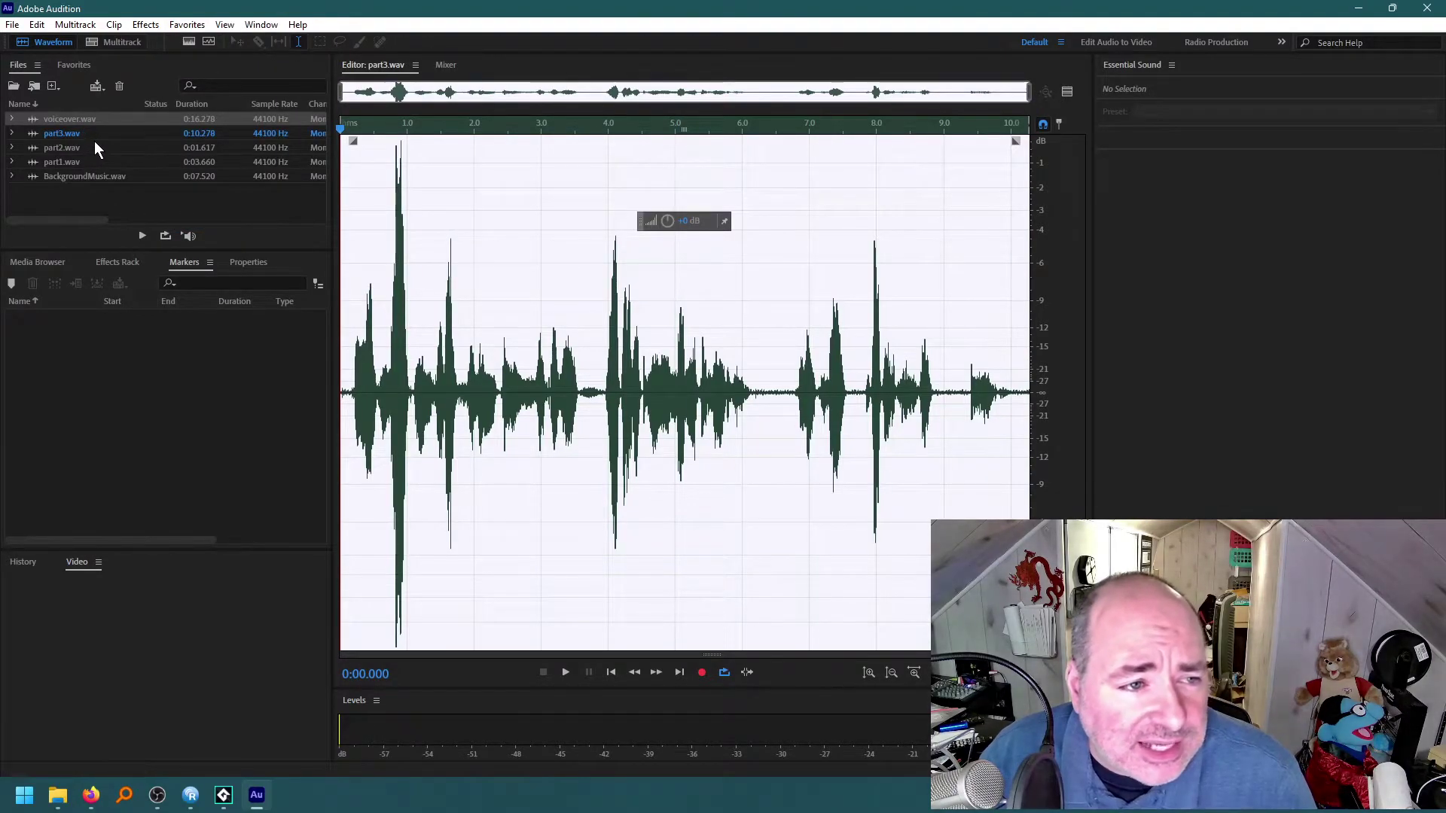
Open part2.wav, normalize it to -0.1 dB and save it
double_click(94, 145)
click(185, 25)
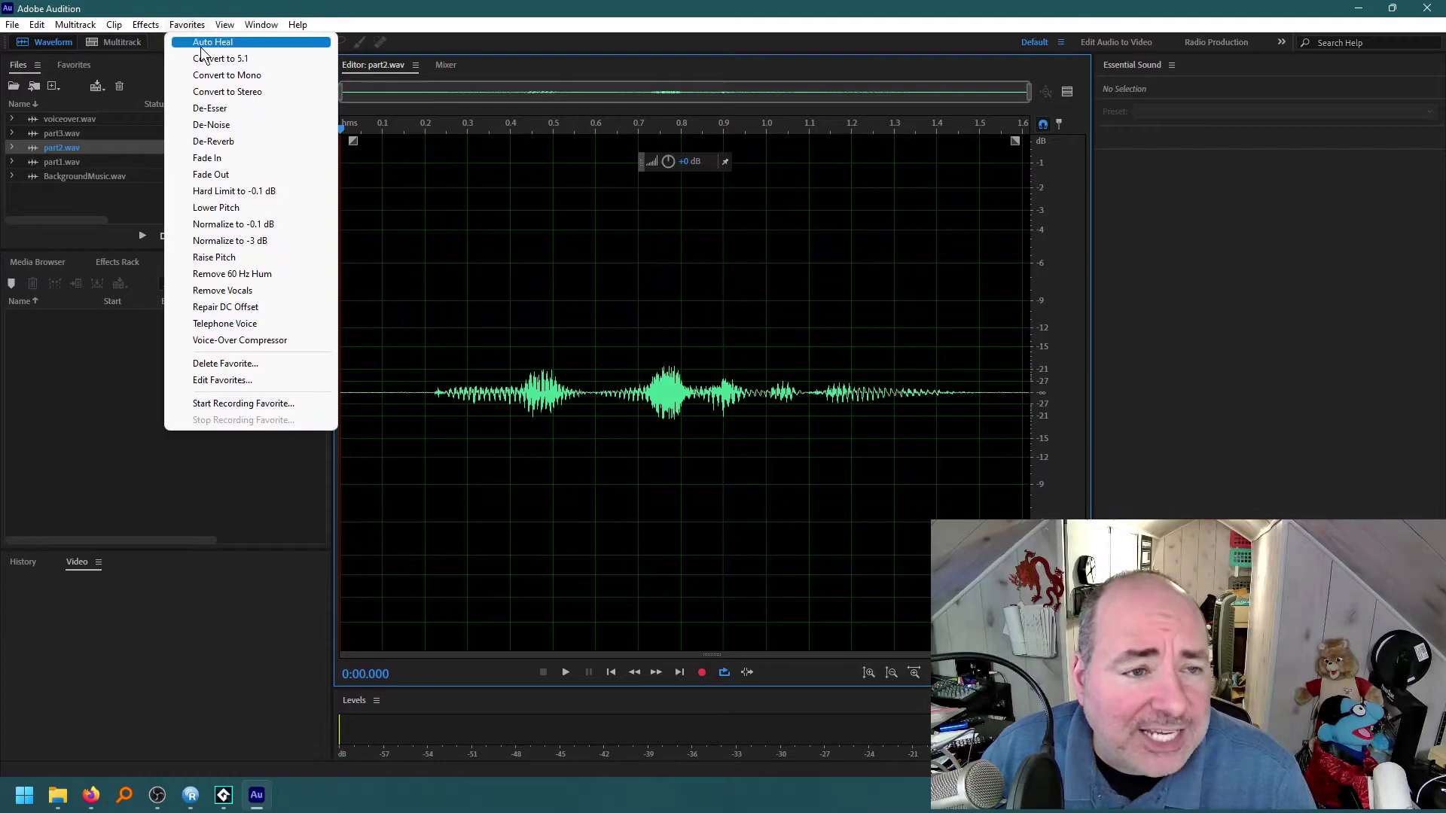
click(245, 224)
key(ctrl+s)
Open part1.wav, normalize it to -0.1 dB and save it
double_click(106, 160)
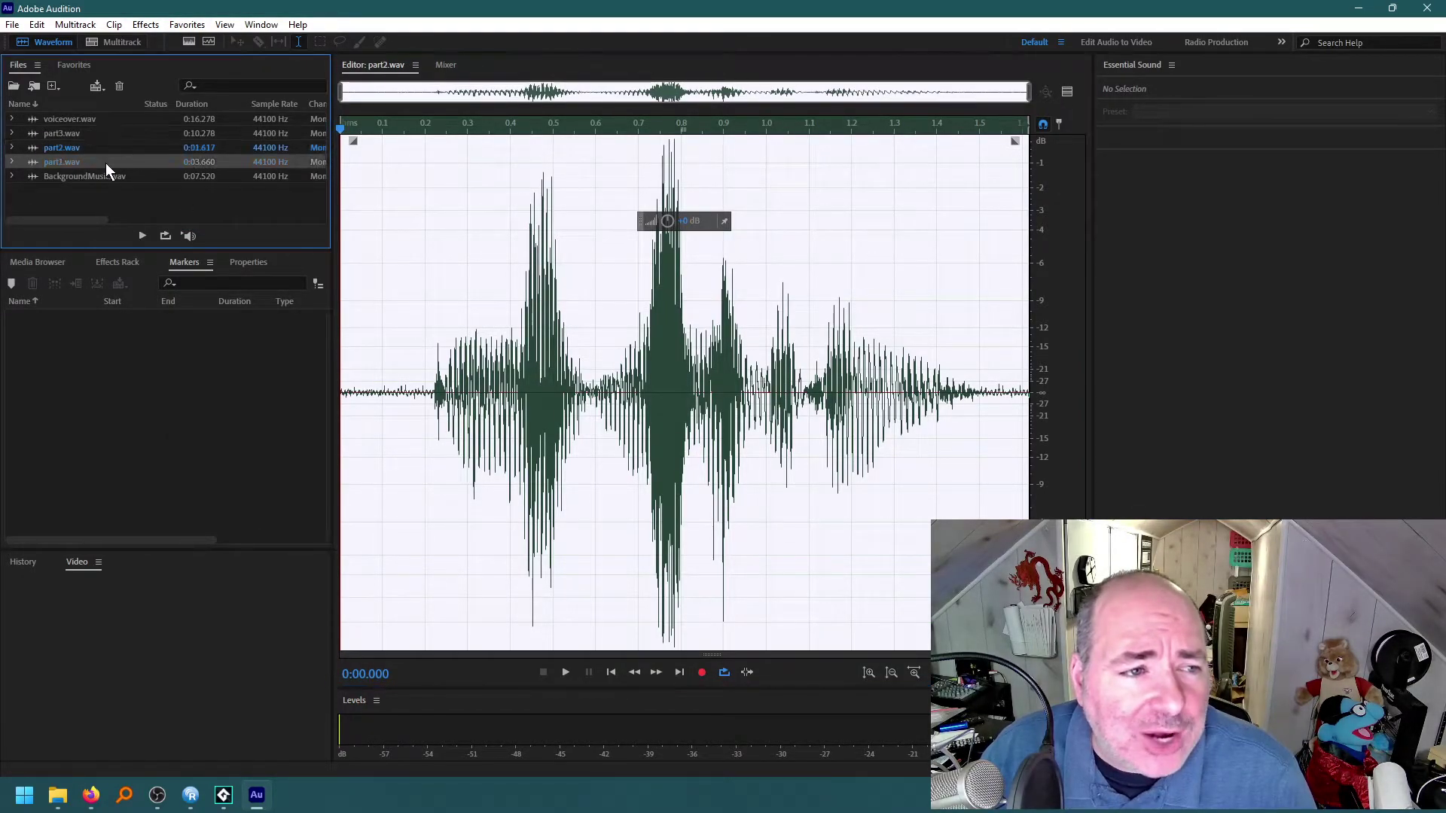
click(238, 23)
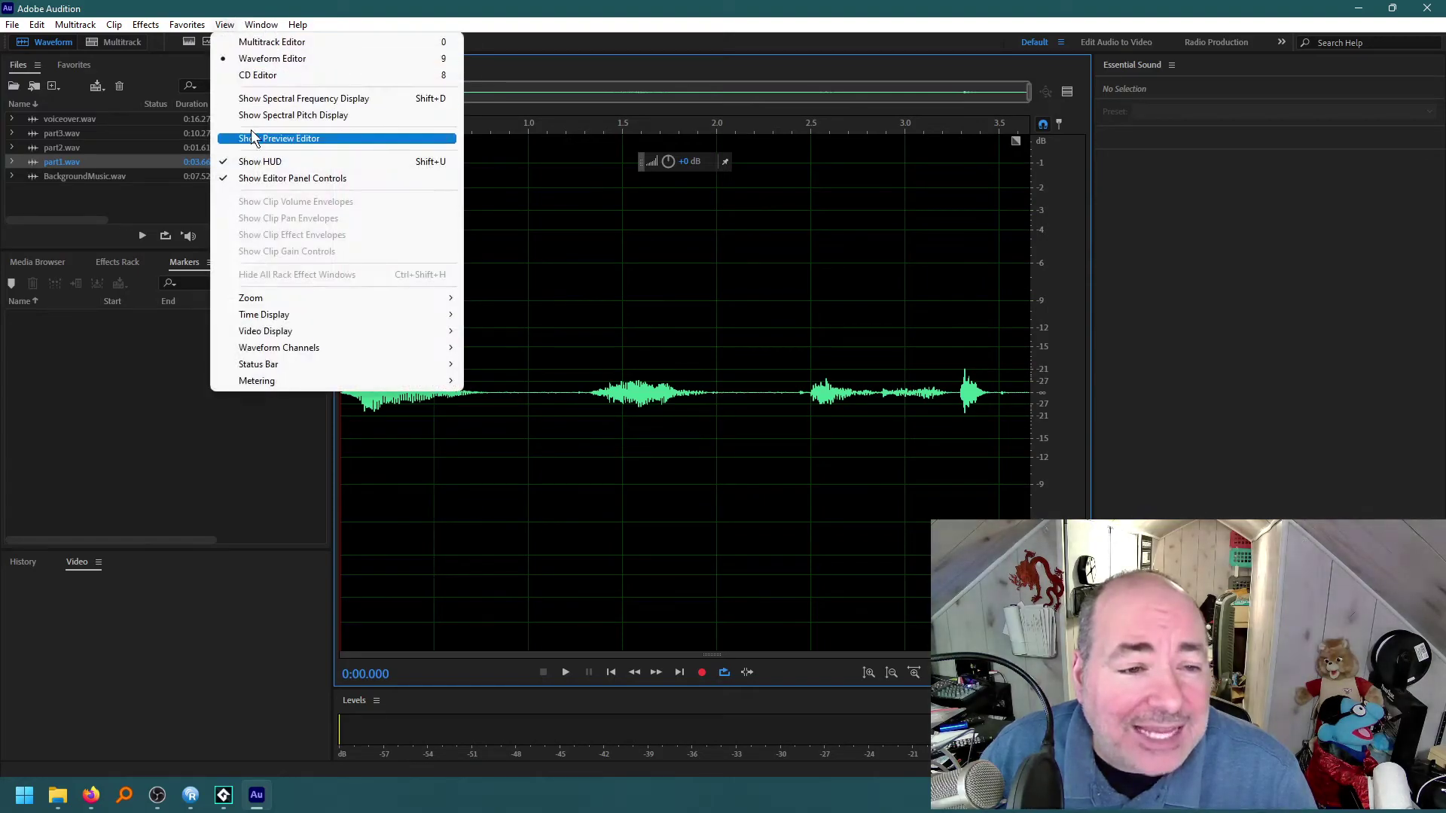
mouse_move(187, 24)
click(251, 223)
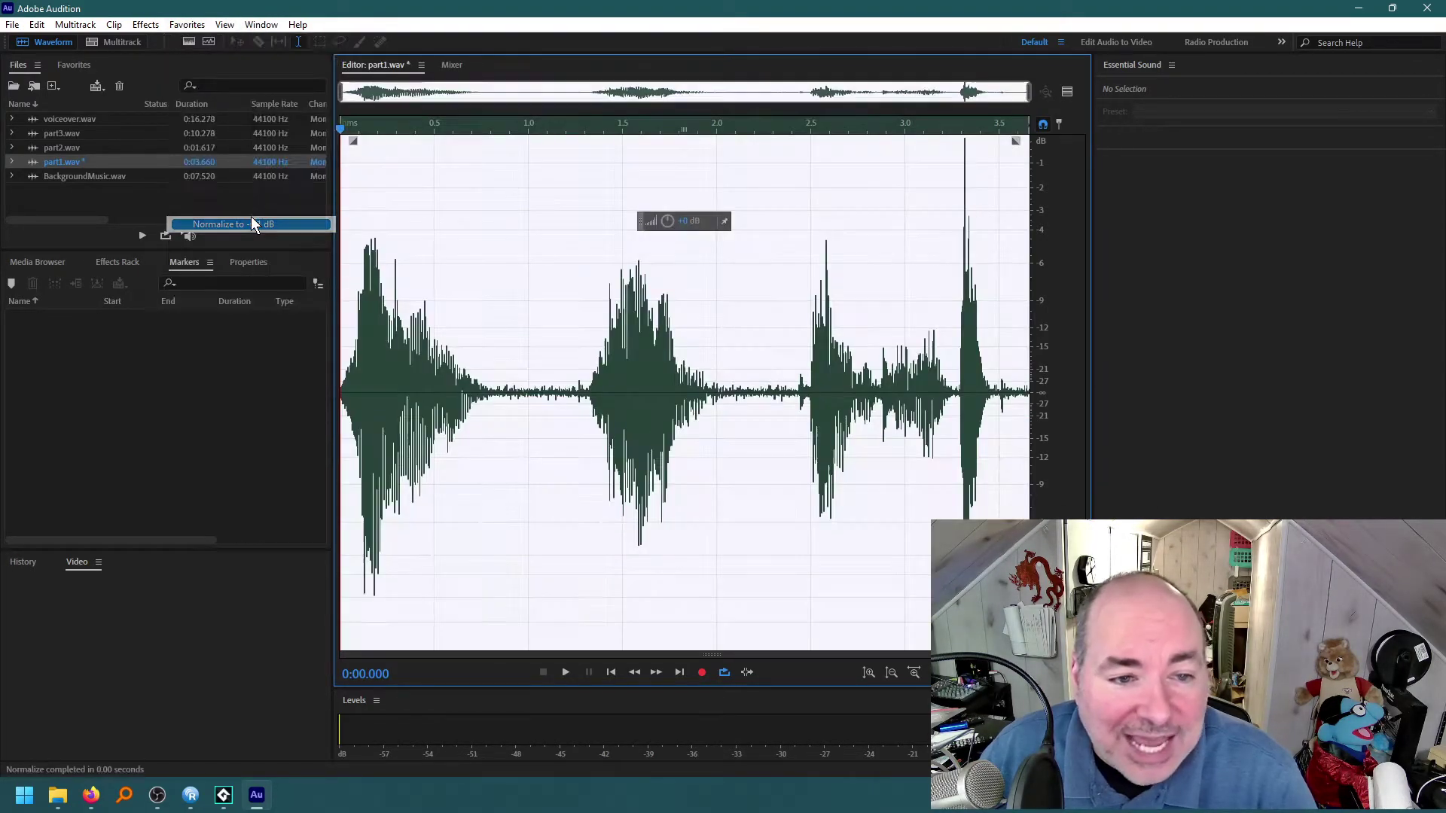
key(ctrl+s)
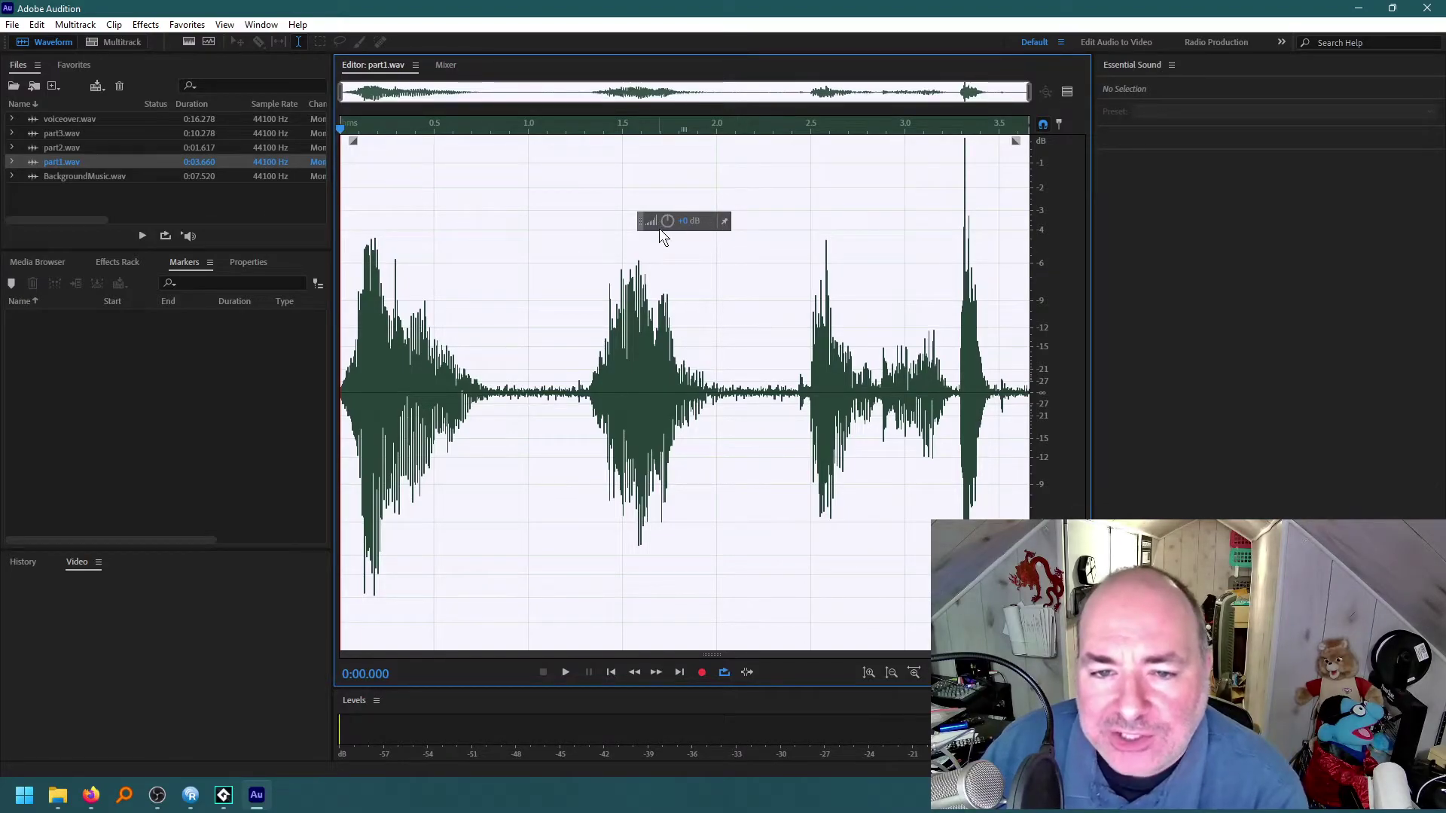
Undo a trial amplify boost on part1.wav and place the playhead at 1.5 s
mouse_move(650, 228)
mouse_down()
mouse_move(676, 223)
mouse_move(629, 231)
mouse_up()
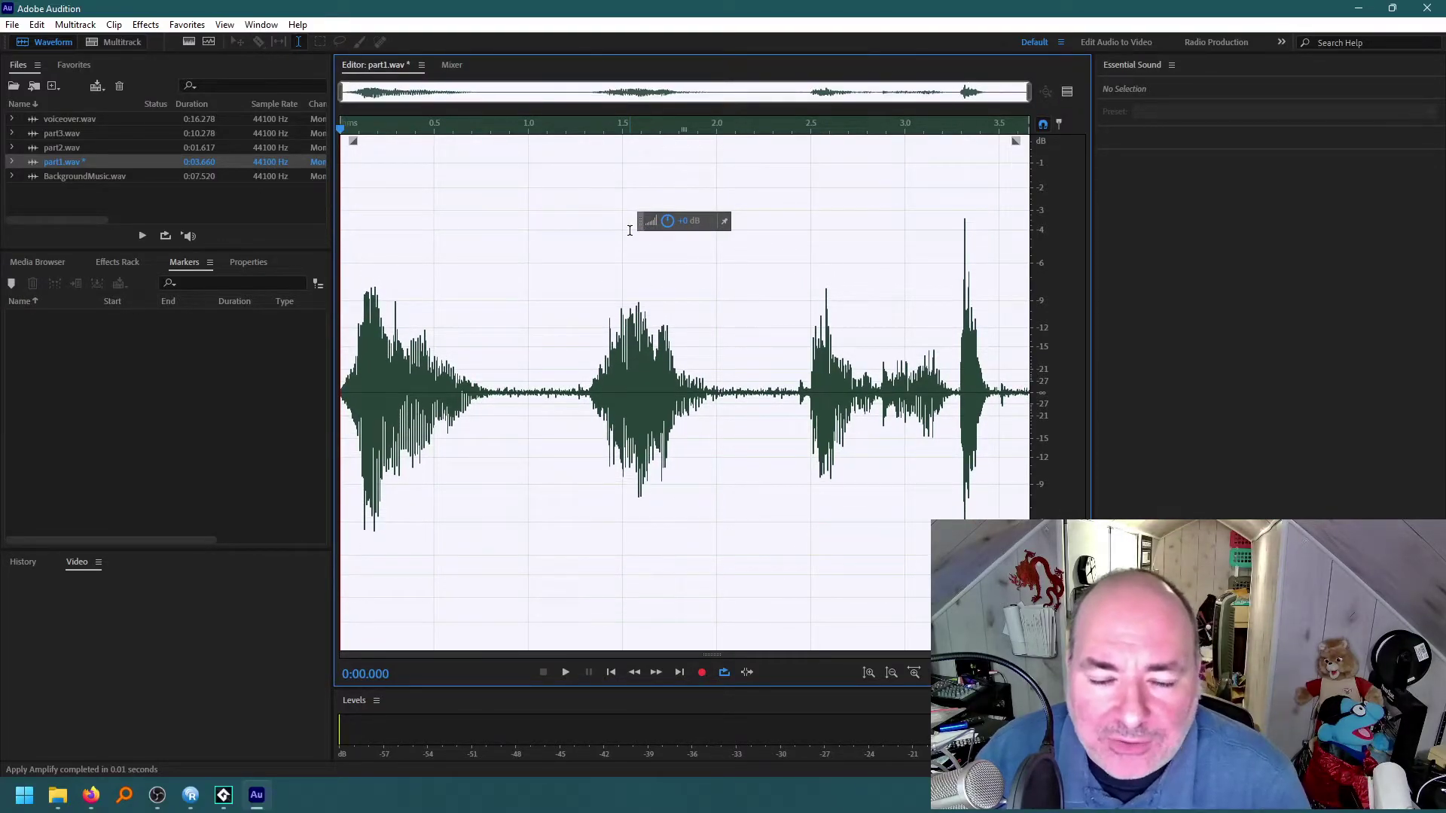
key(ctrl+z)
click(623, 239)
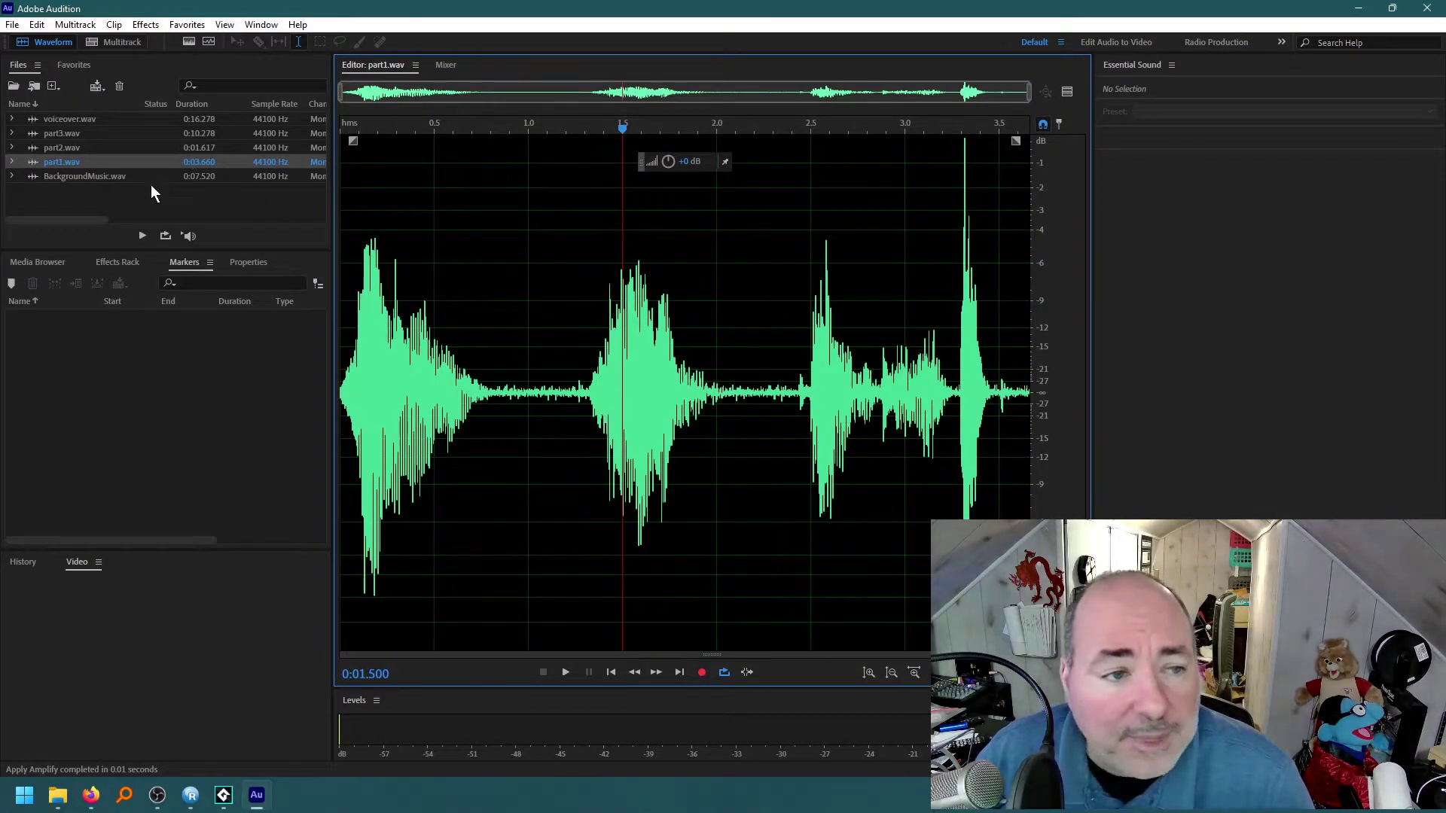
Create a new stereo multitrack session named Demo, overwriting the existing Demo.sesx
click(114, 193)
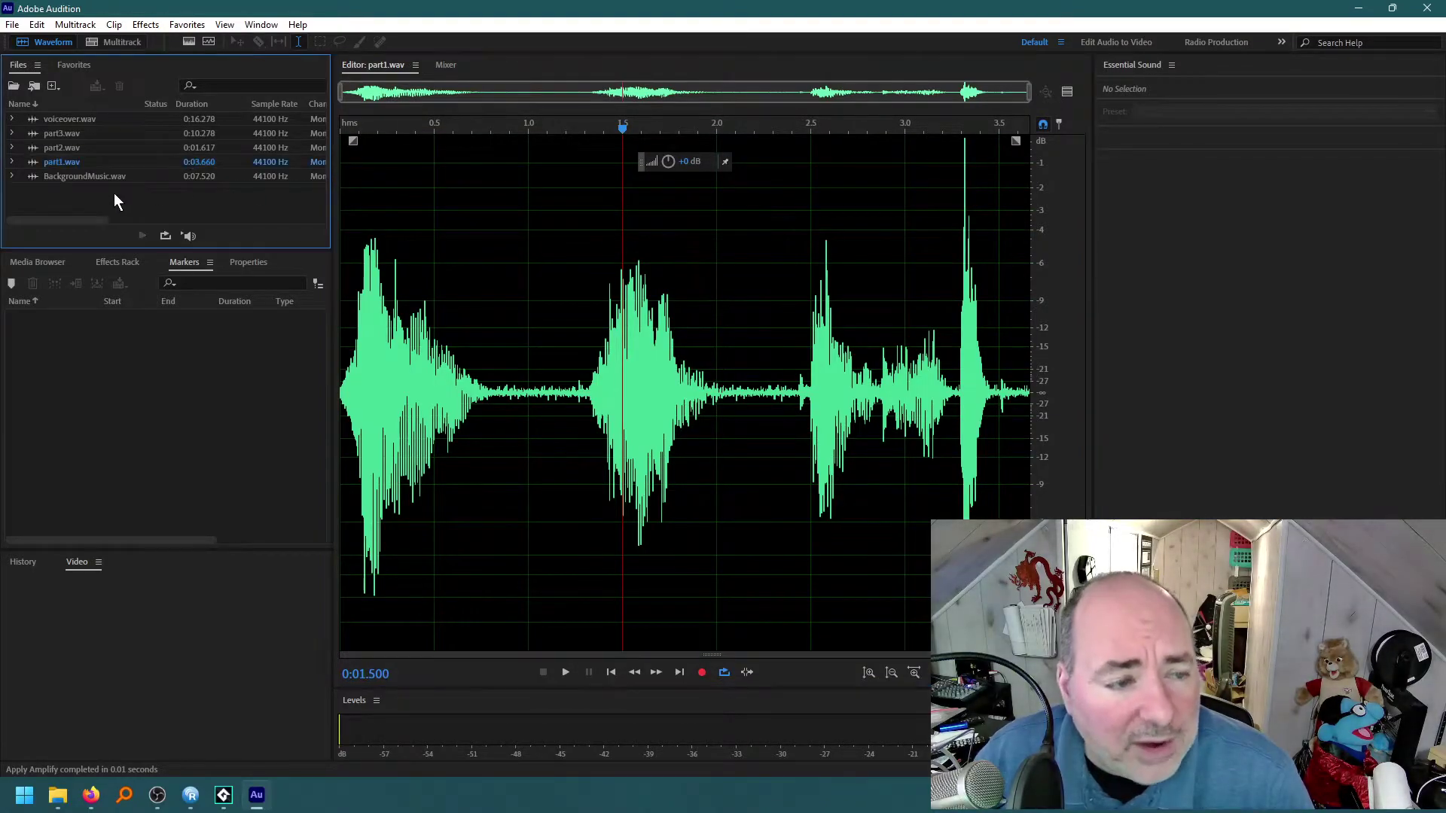
click(13, 24)
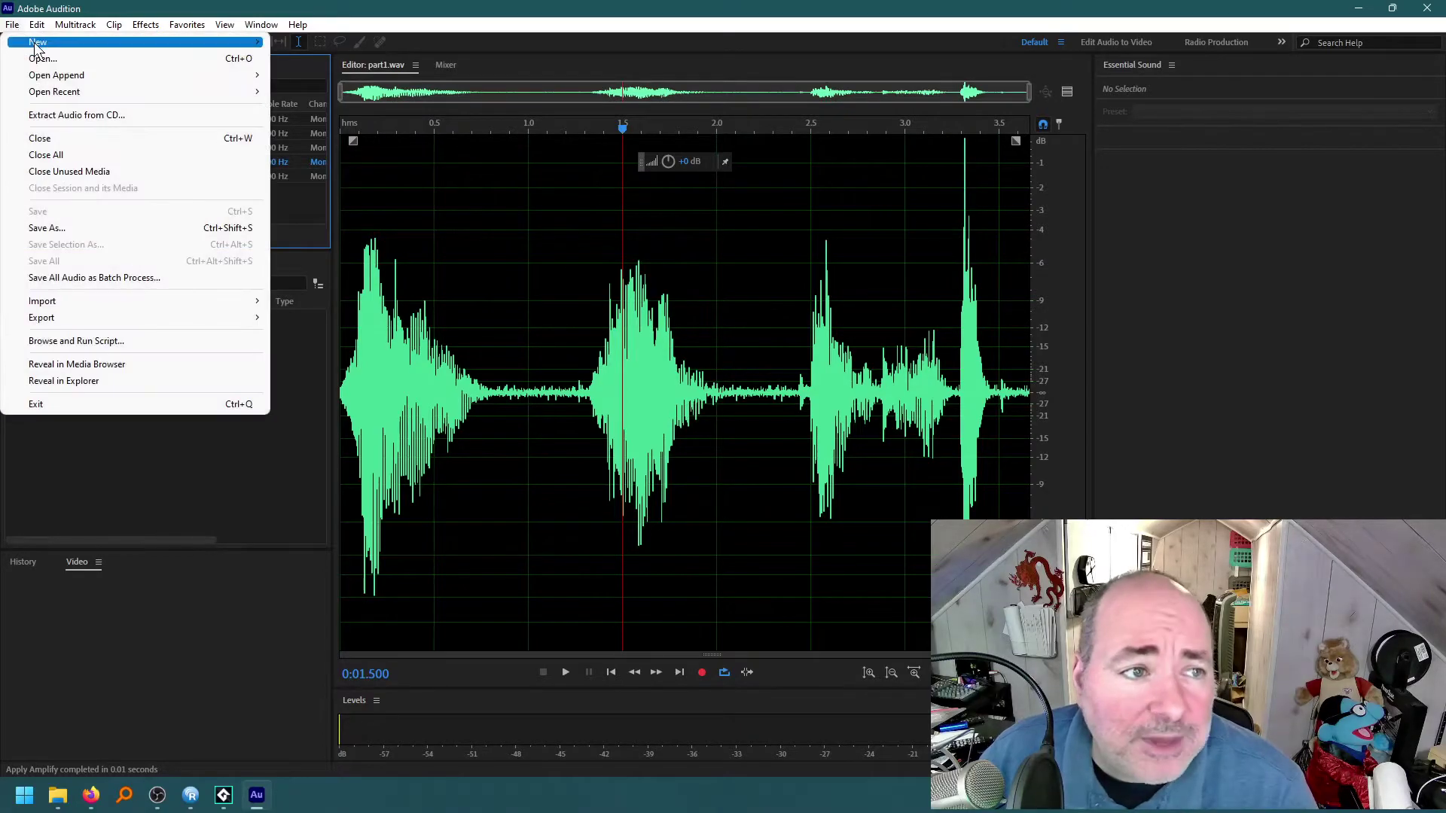
mouse_move(34, 47)
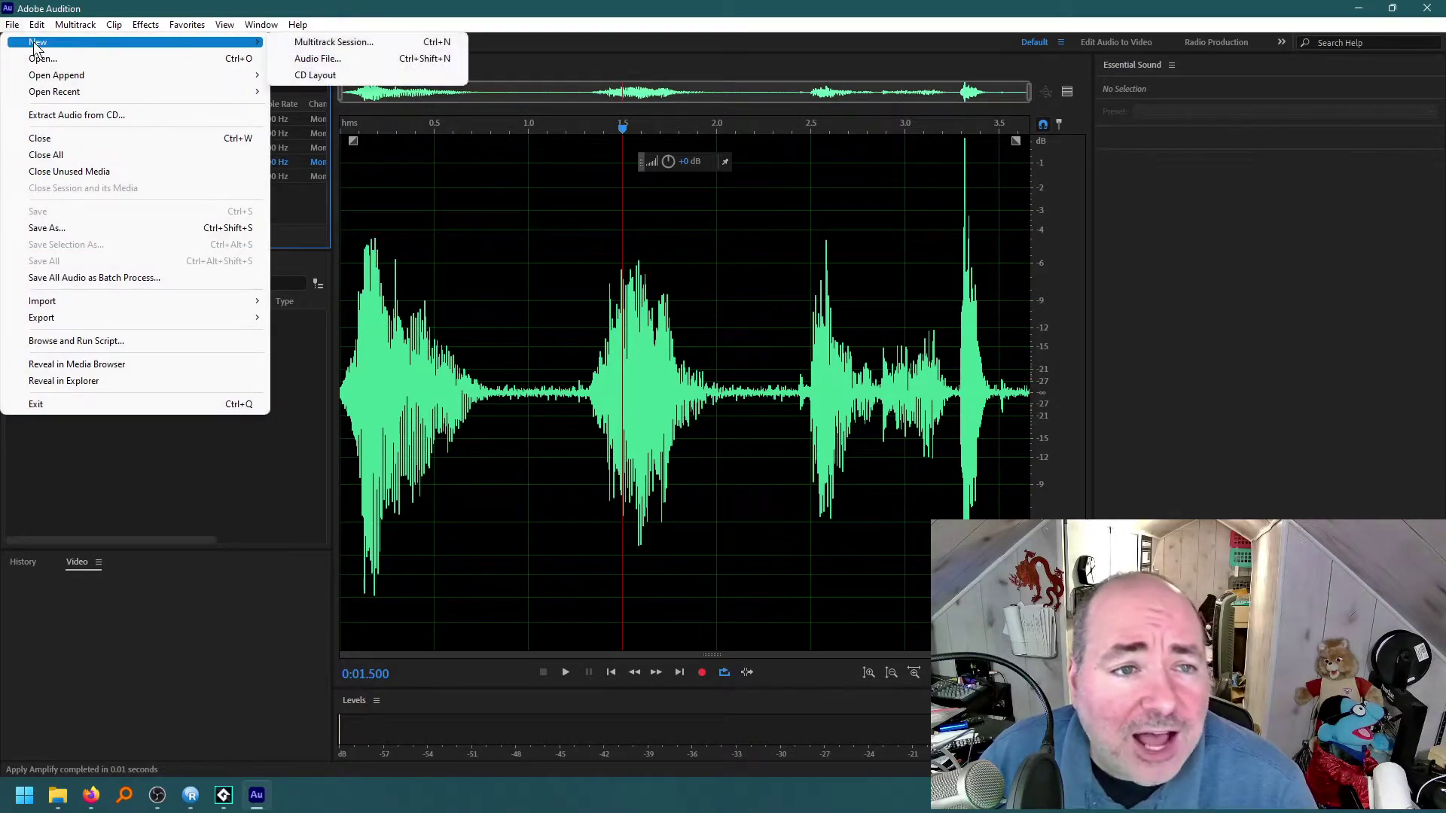
click(359, 44)
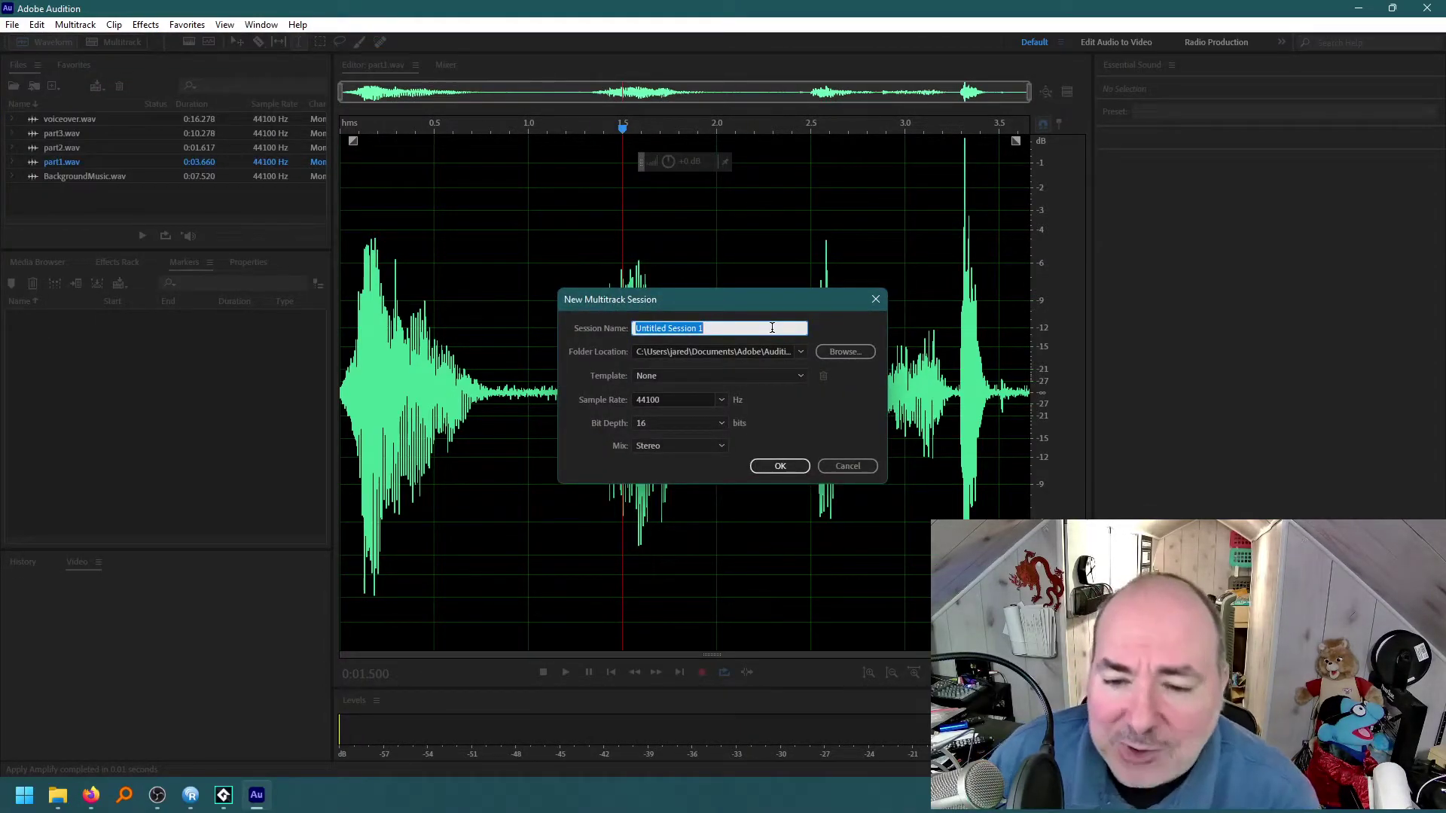
text(Demo)
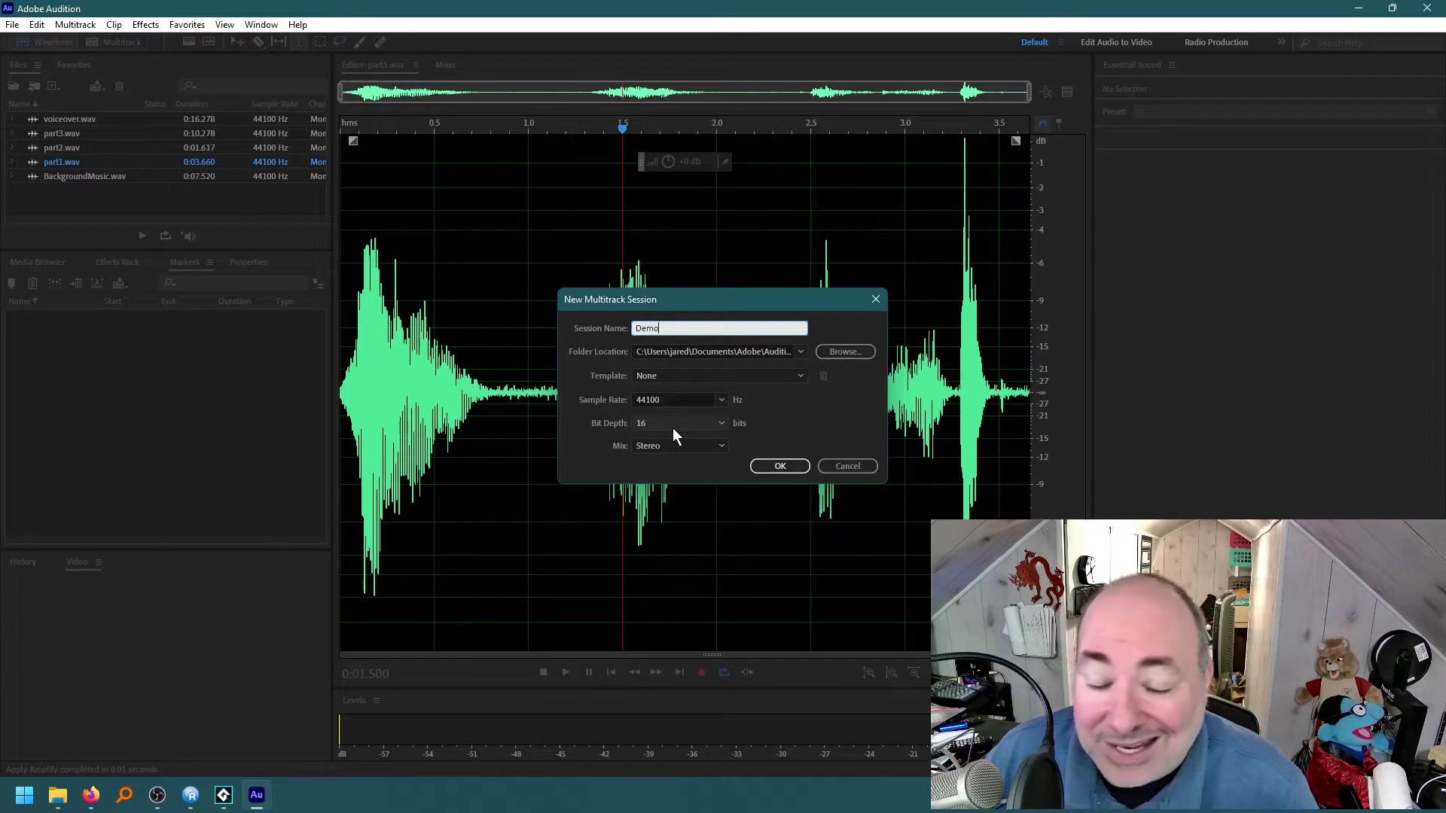
click(790, 465)
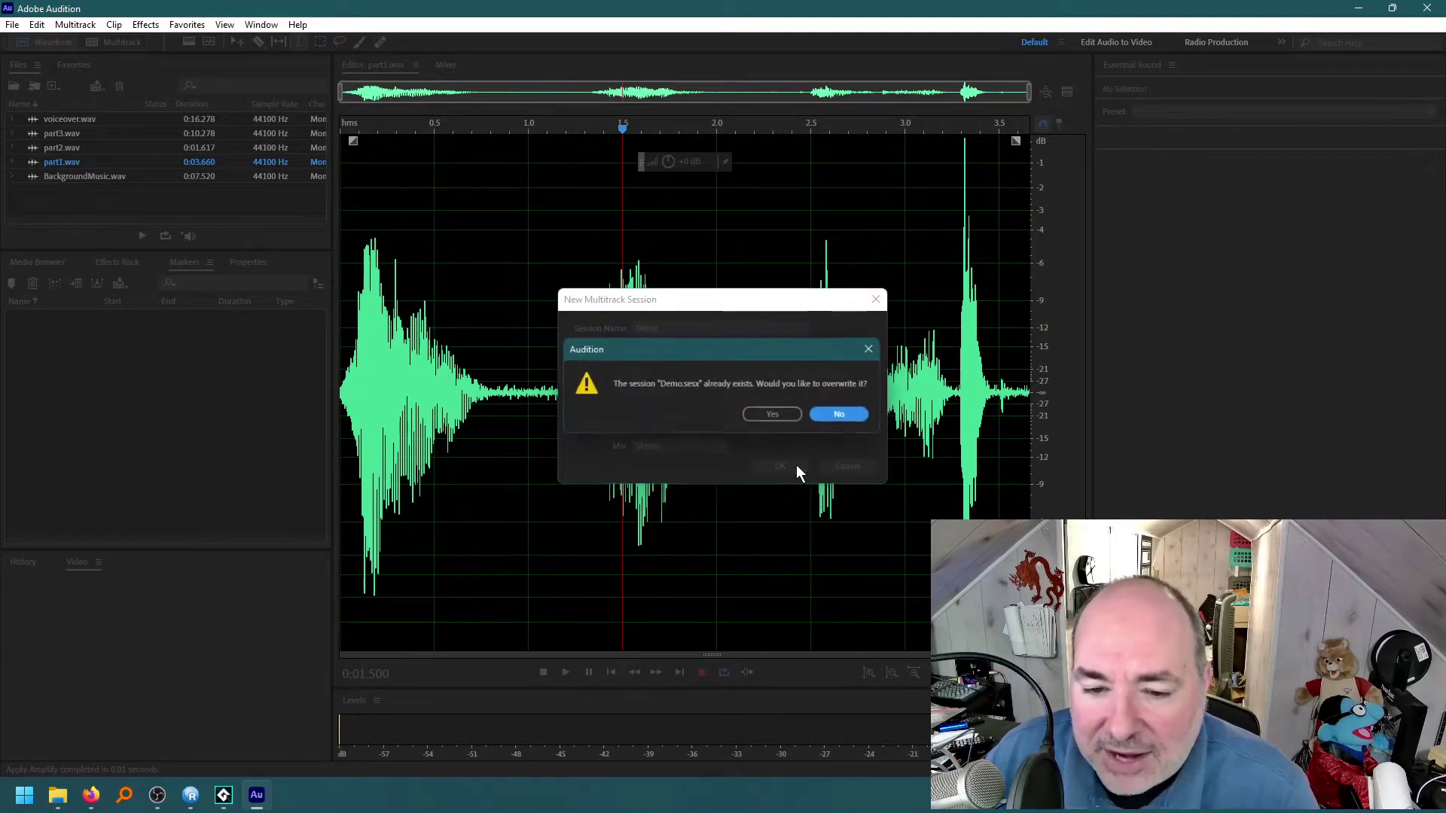
click(779, 415)
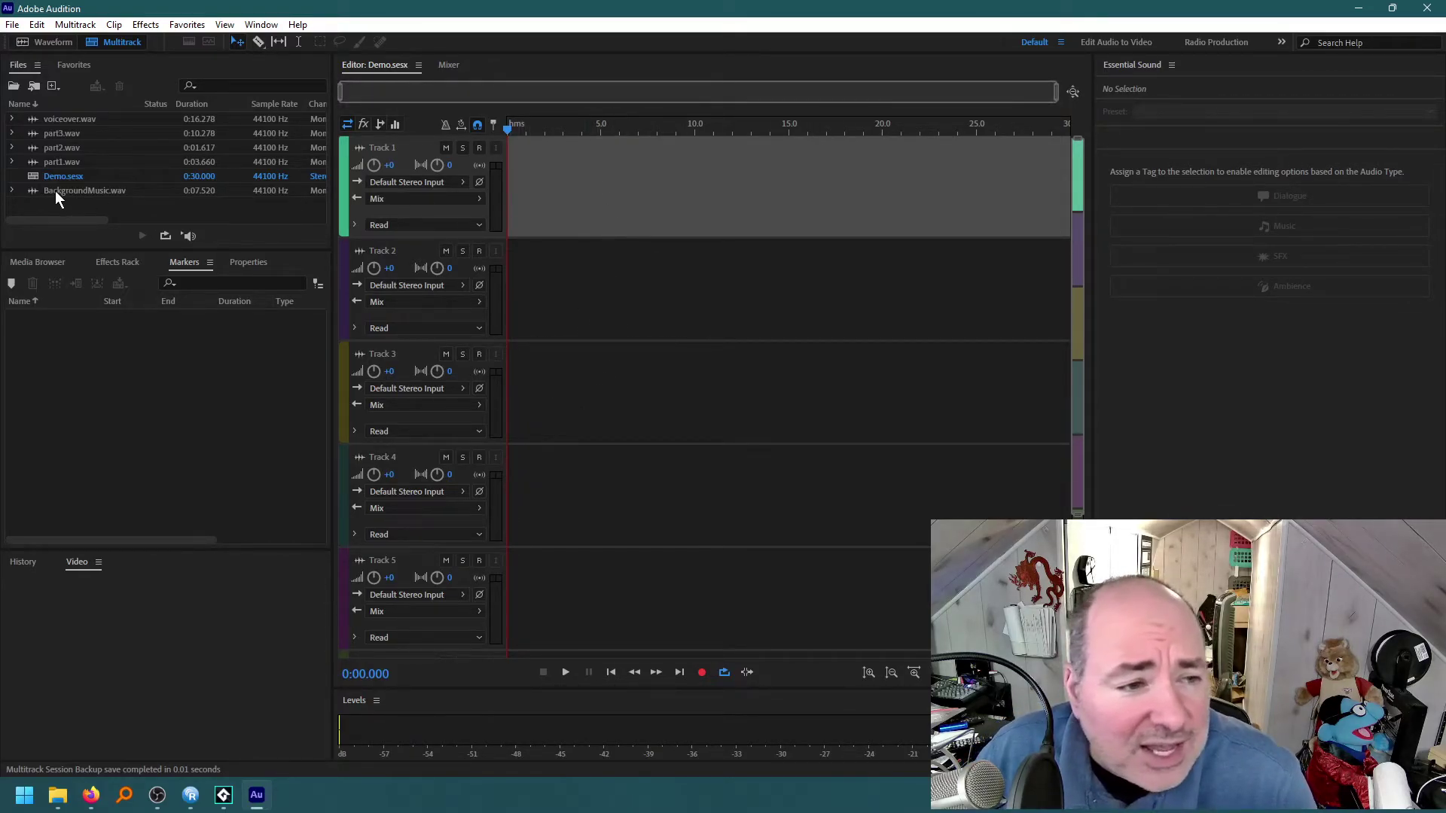
Lay four back-to-back BackgroundMusic.wav clips on Track 1 from the start
drag(82, 189, 499, 214)
drag(125, 192, 649, 211)
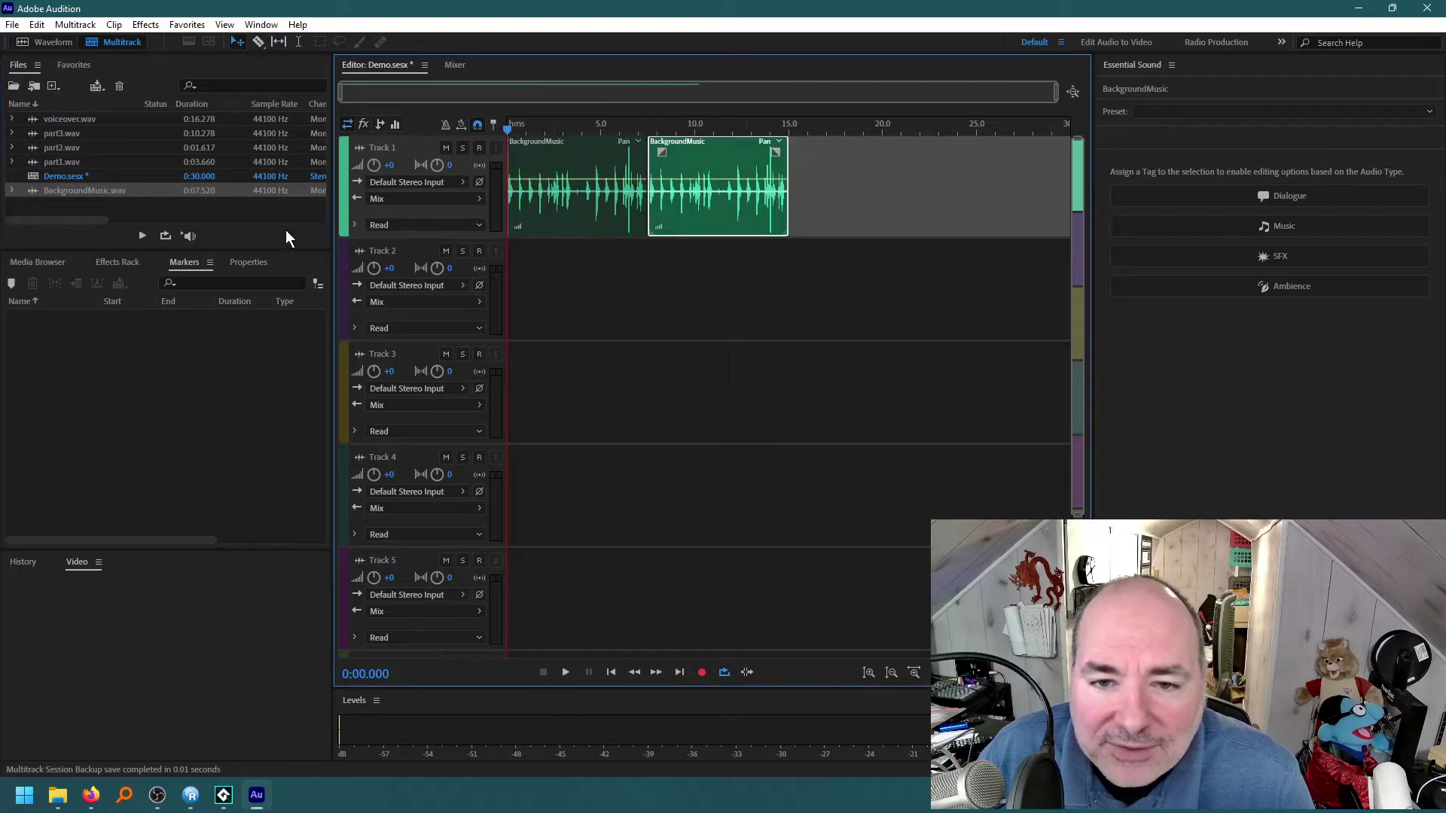
drag(69, 198, 790, 200)
drag(81, 191, 906, 233)
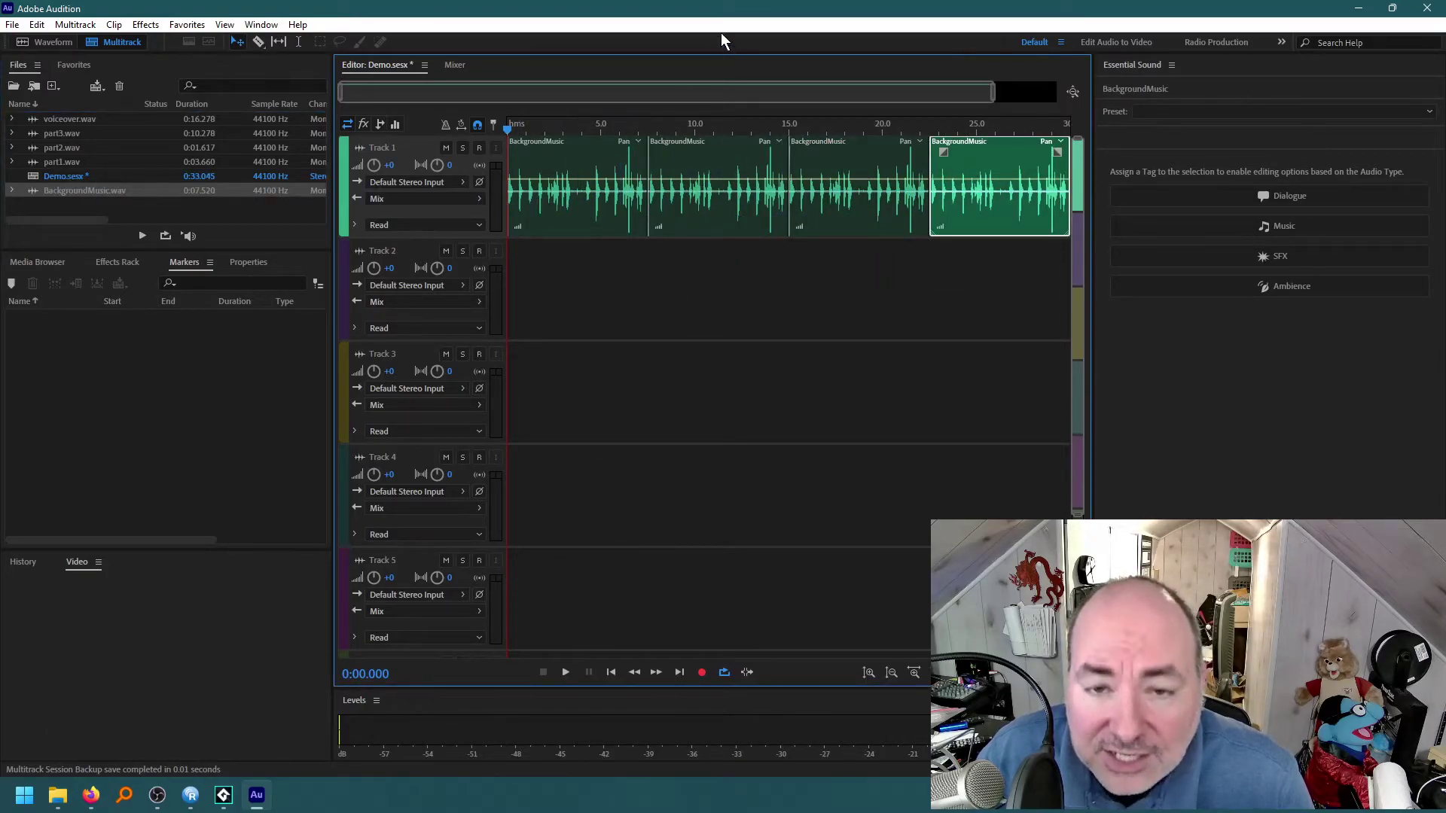
Add a fifth BackgroundMusic clip so the music runs to about 37.6 s, then zoom out to 0–40 s
drag(467, 90, 541, 91)
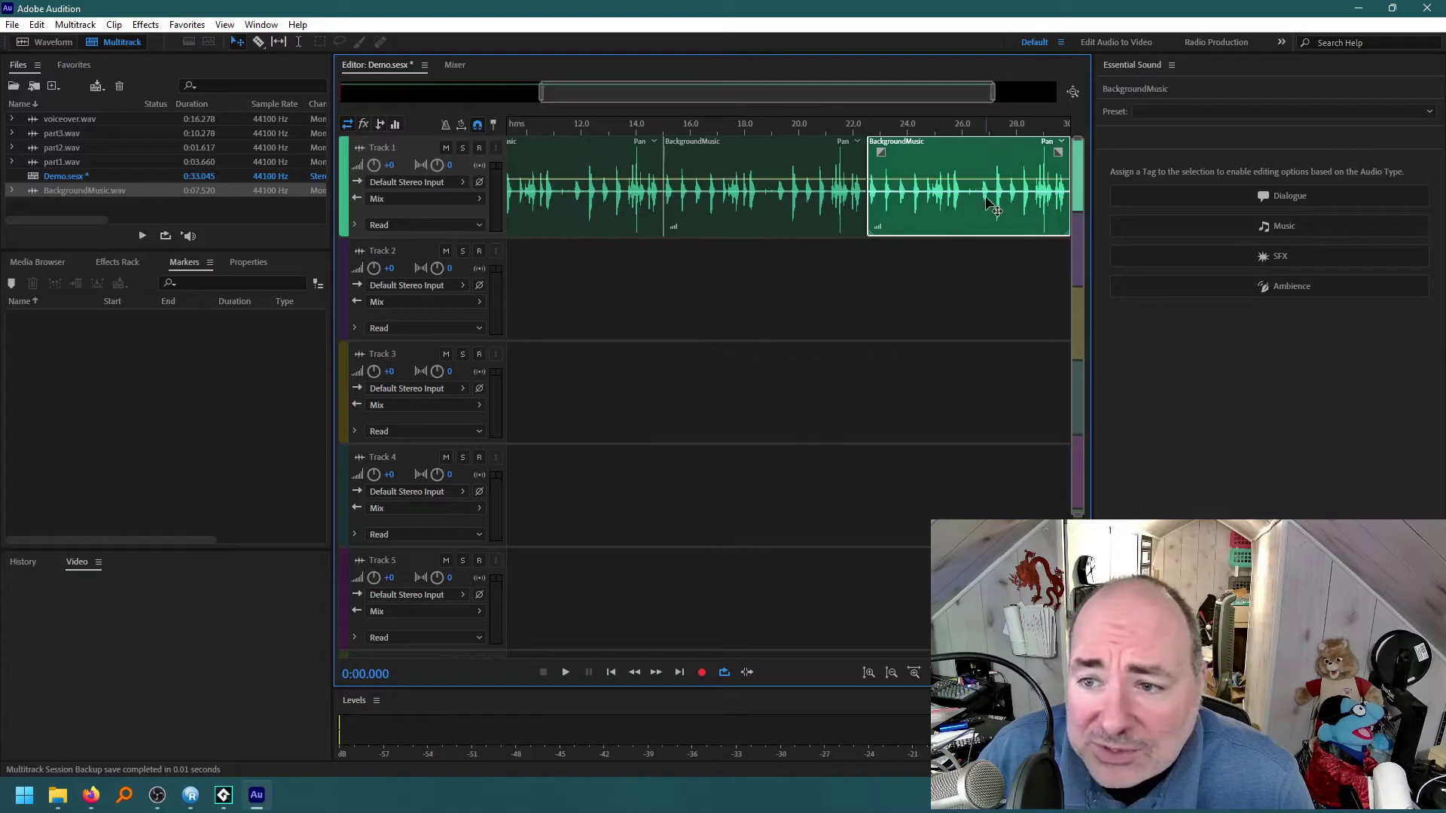
mouse_move(998, 127)
mouse_down()
mouse_move(1043, 132)
mouse_move(1008, 129)
mouse_up()
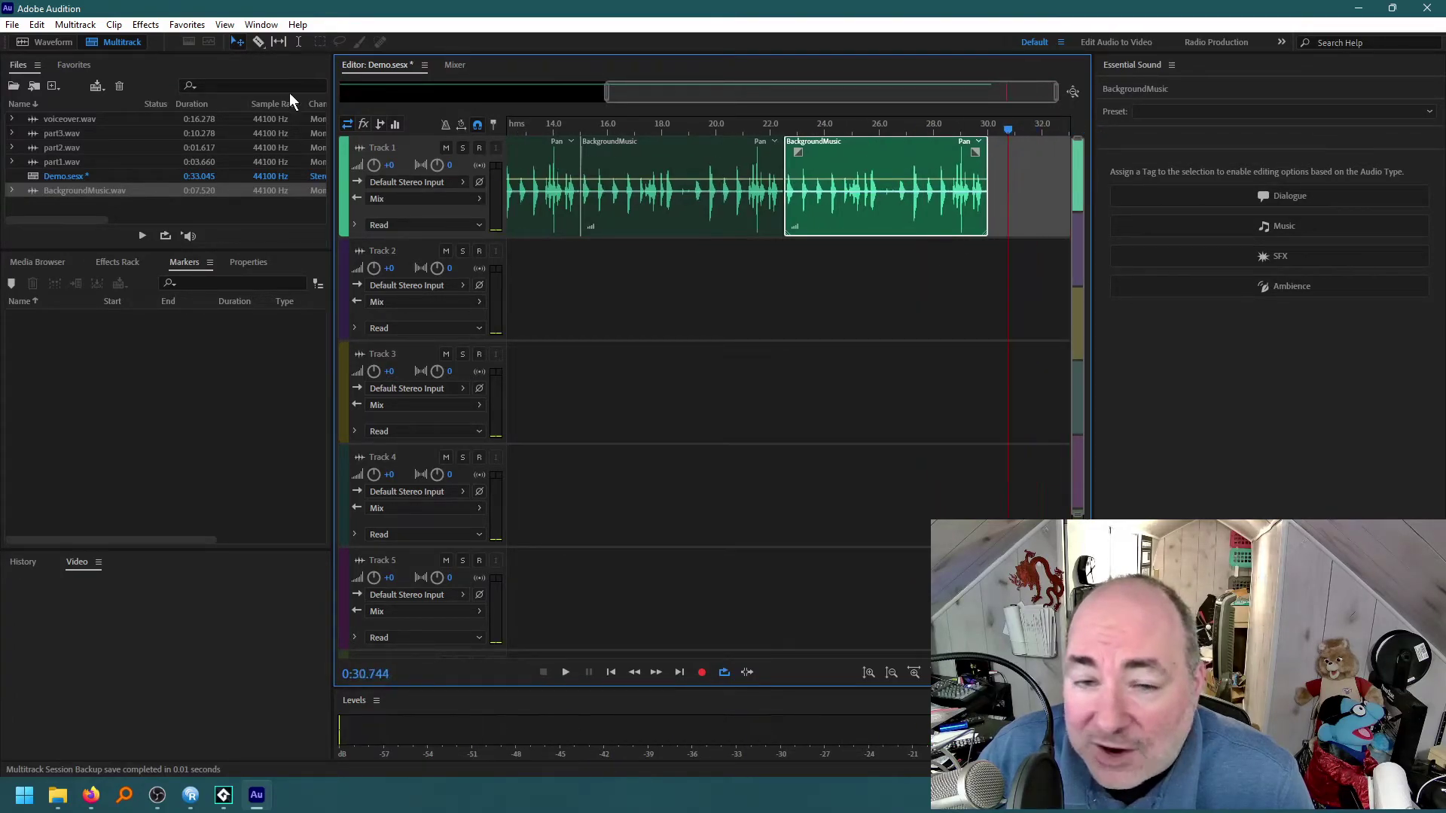
drag(54, 188, 992, 174)
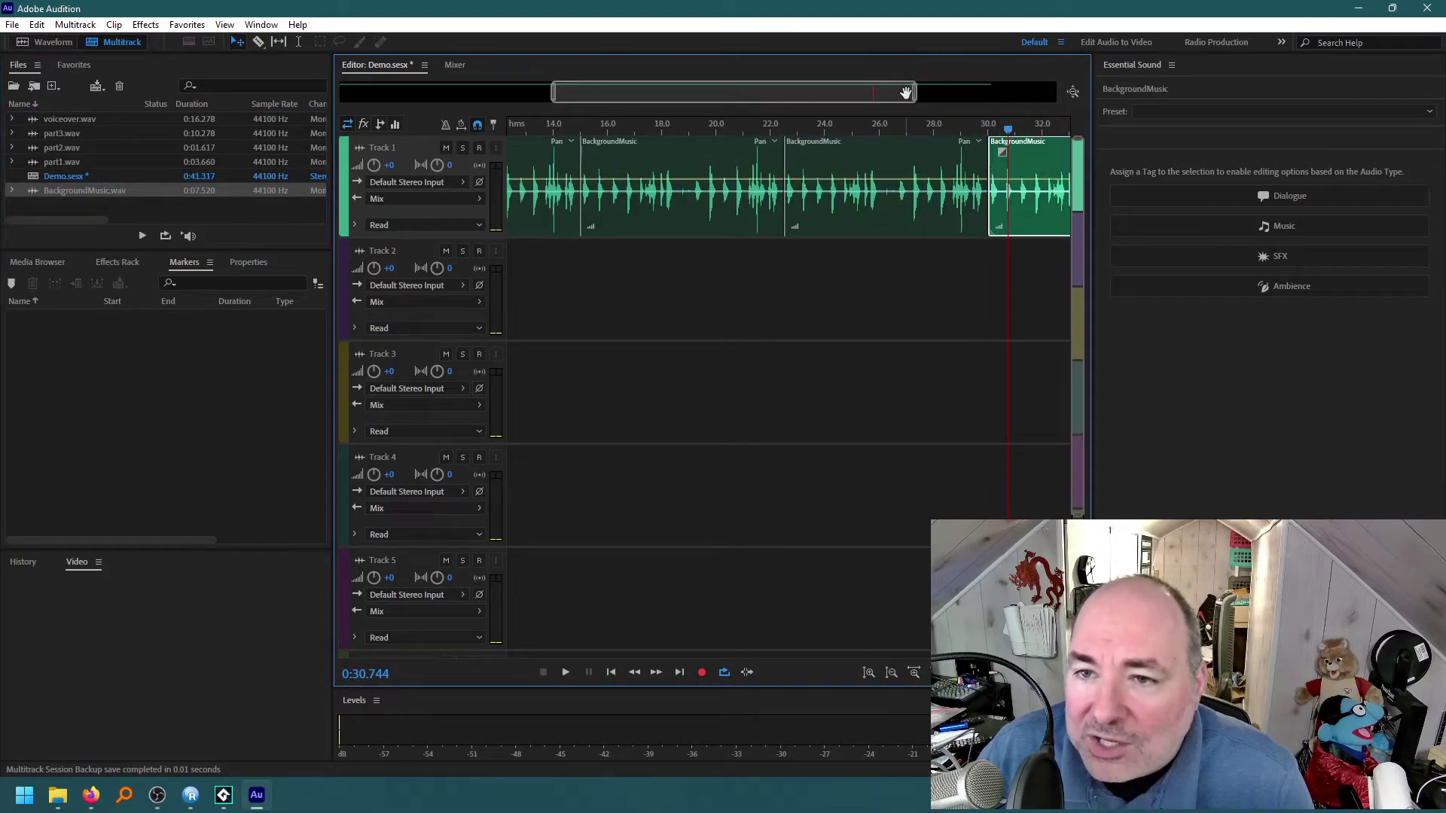
drag(916, 94, 1057, 94)
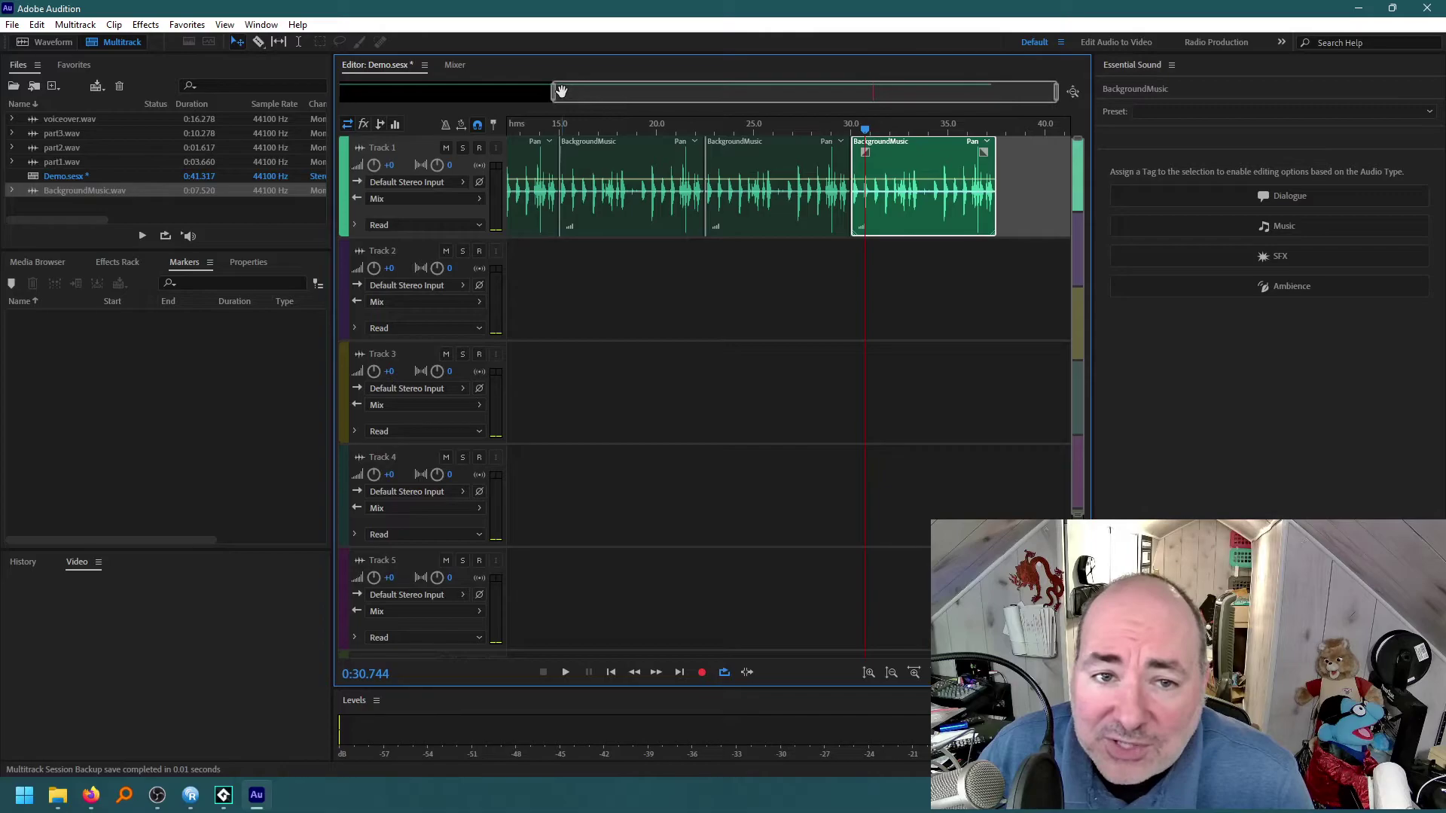
drag(555, 94, 339, 93)
Play the session and turn Track 1's volume down to -14.7 dB while listening
key(space)
click(501, 124)
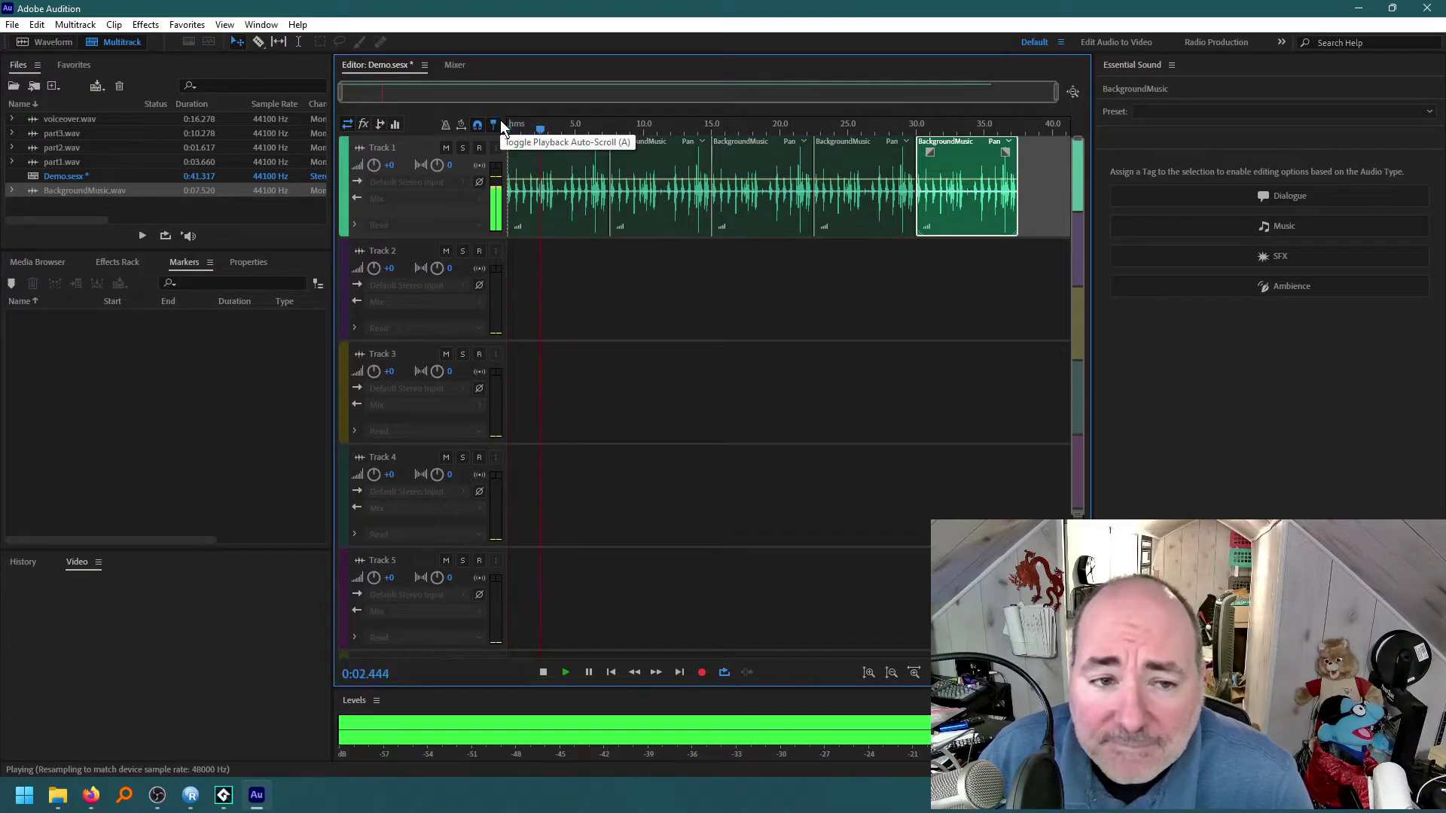
key(space)
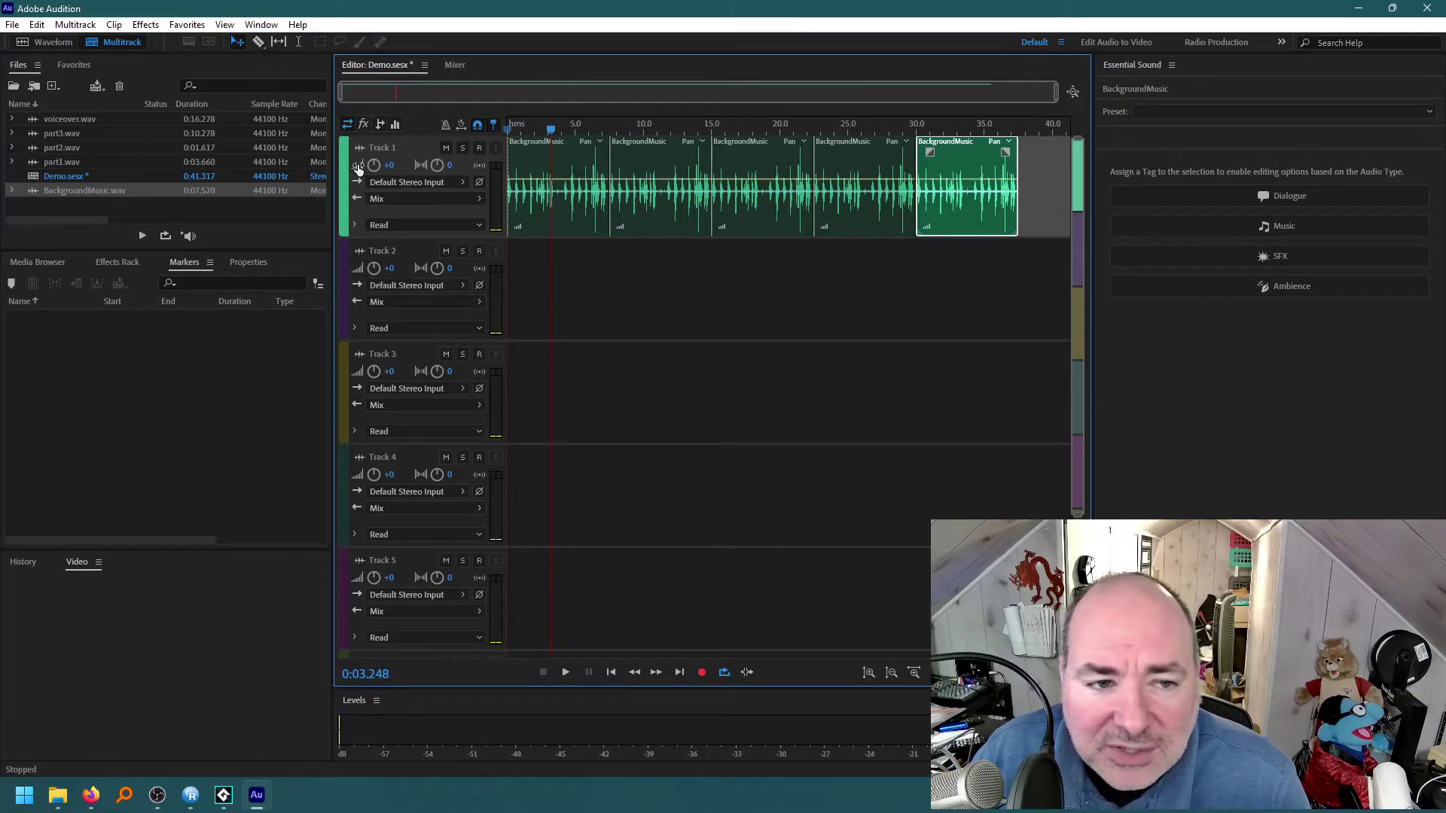
key(space)
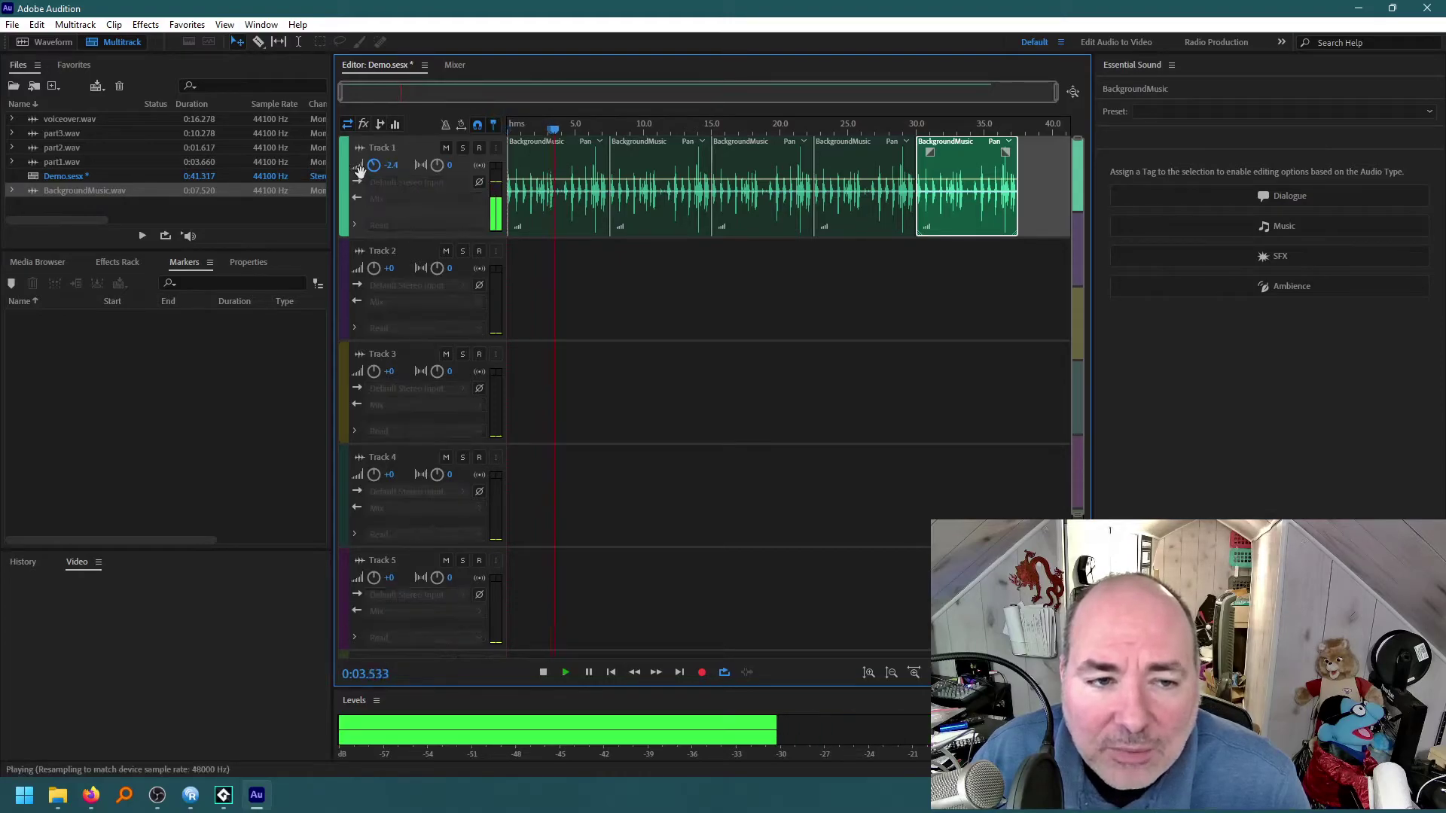
mouse_move(352, 169)
mouse_down()
mouse_move(322, 179)
mouse_move(338, 177)
mouse_up()
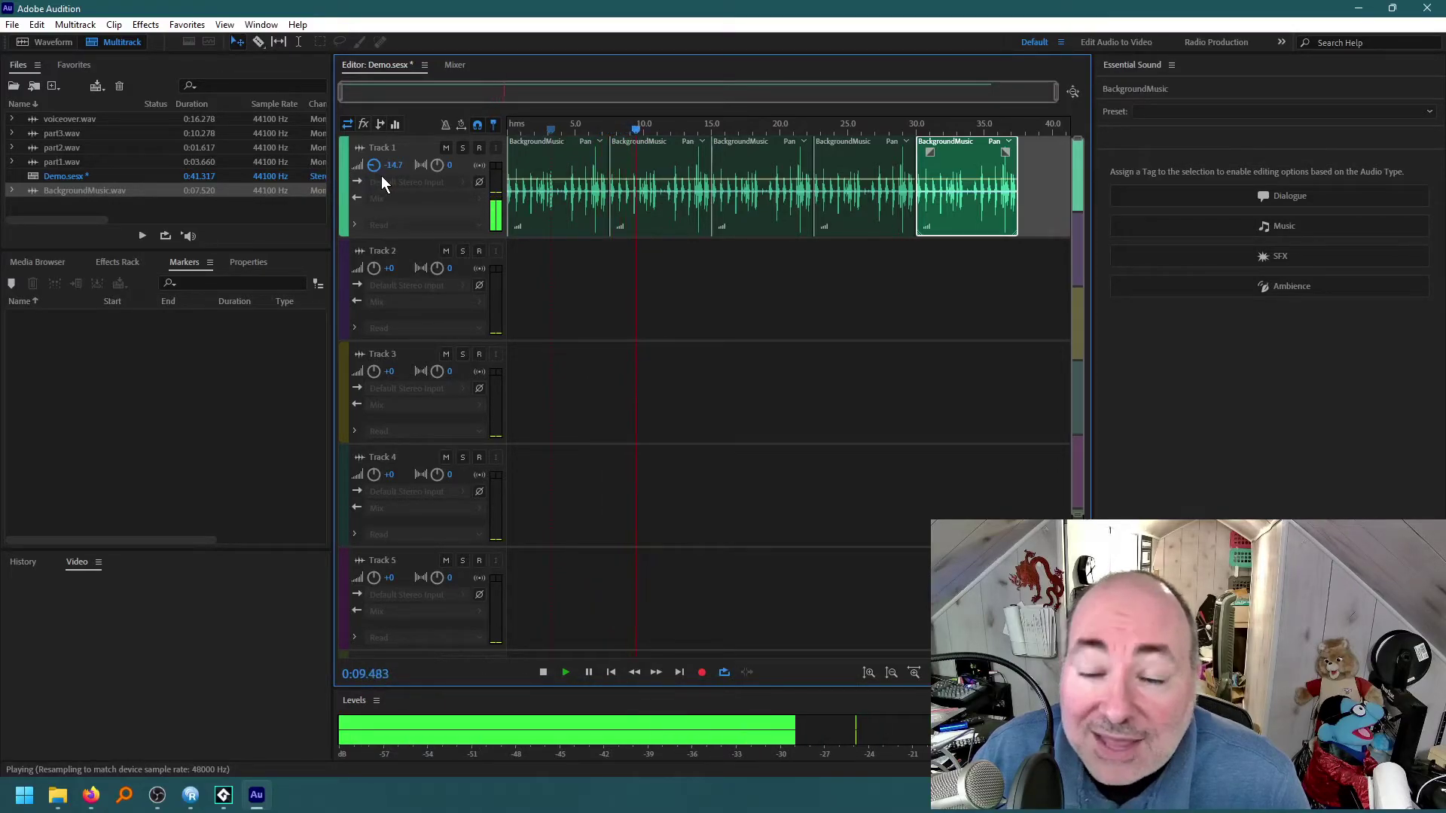
key(space)
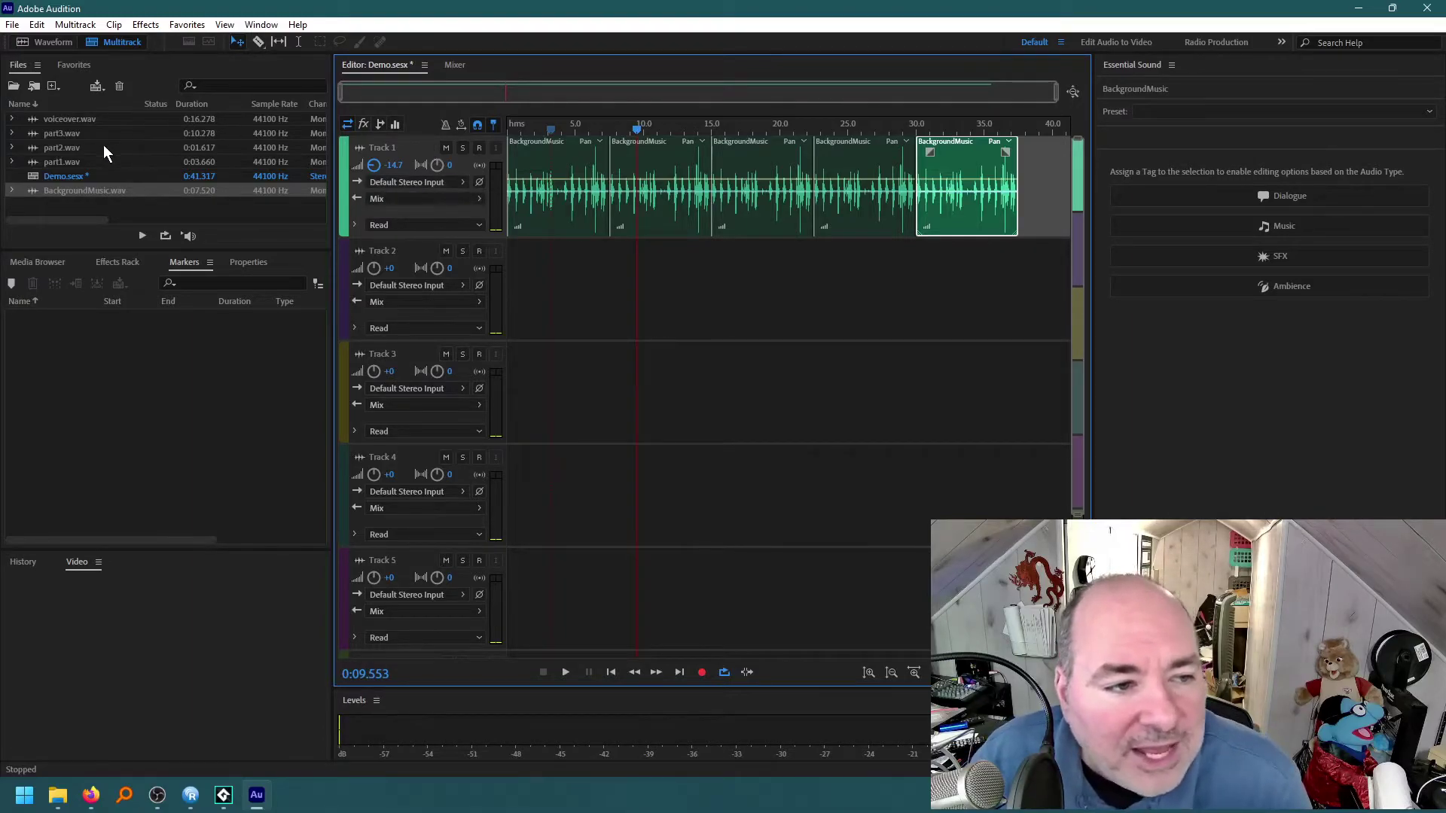
Place part1, part2 and part3 in sequence on Track 2 and preview with the music
drag(74, 161, 553, 270)
drag(110, 146, 668, 274)
drag(73, 133, 741, 286)
key(space)
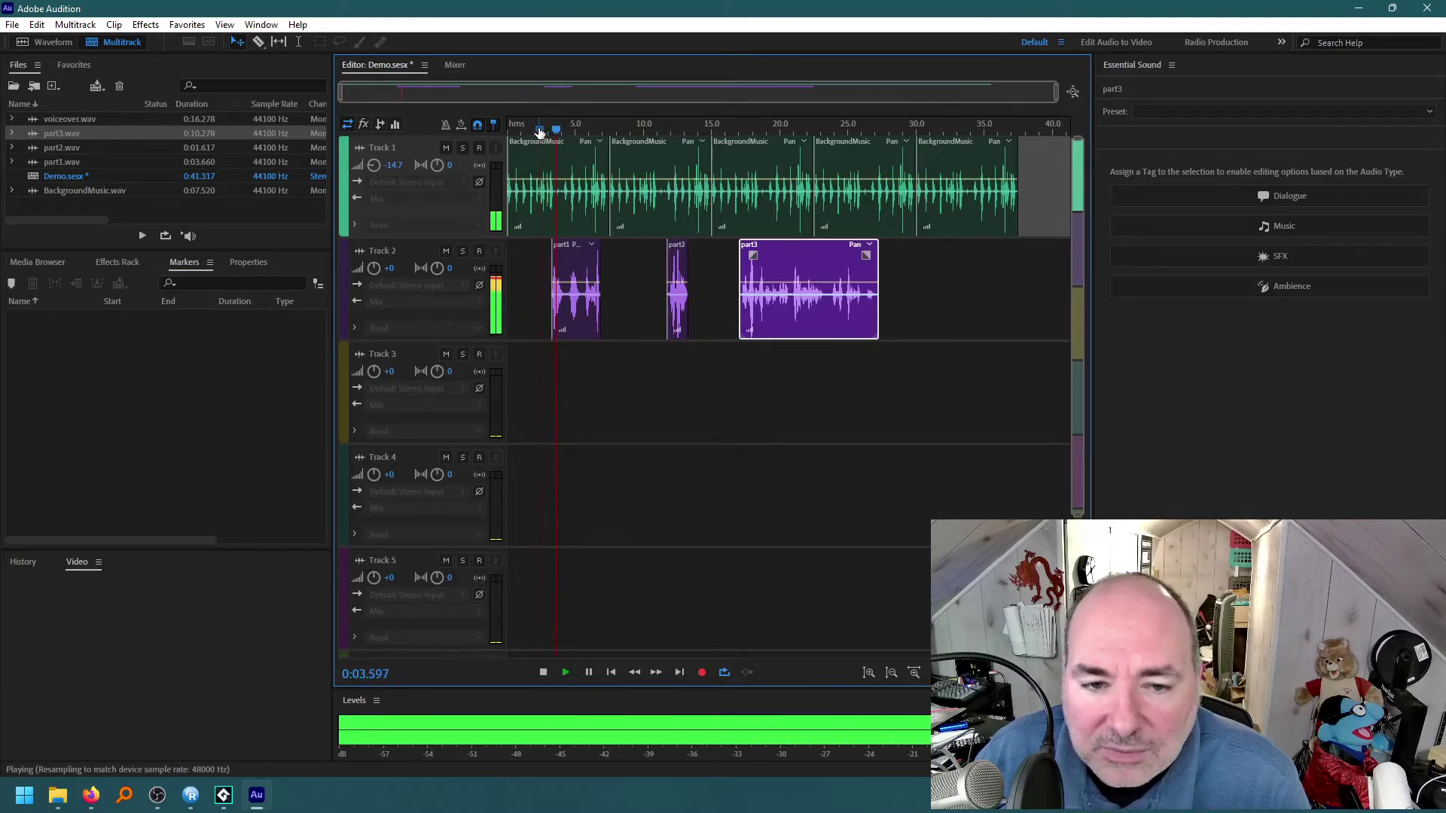
key(space)
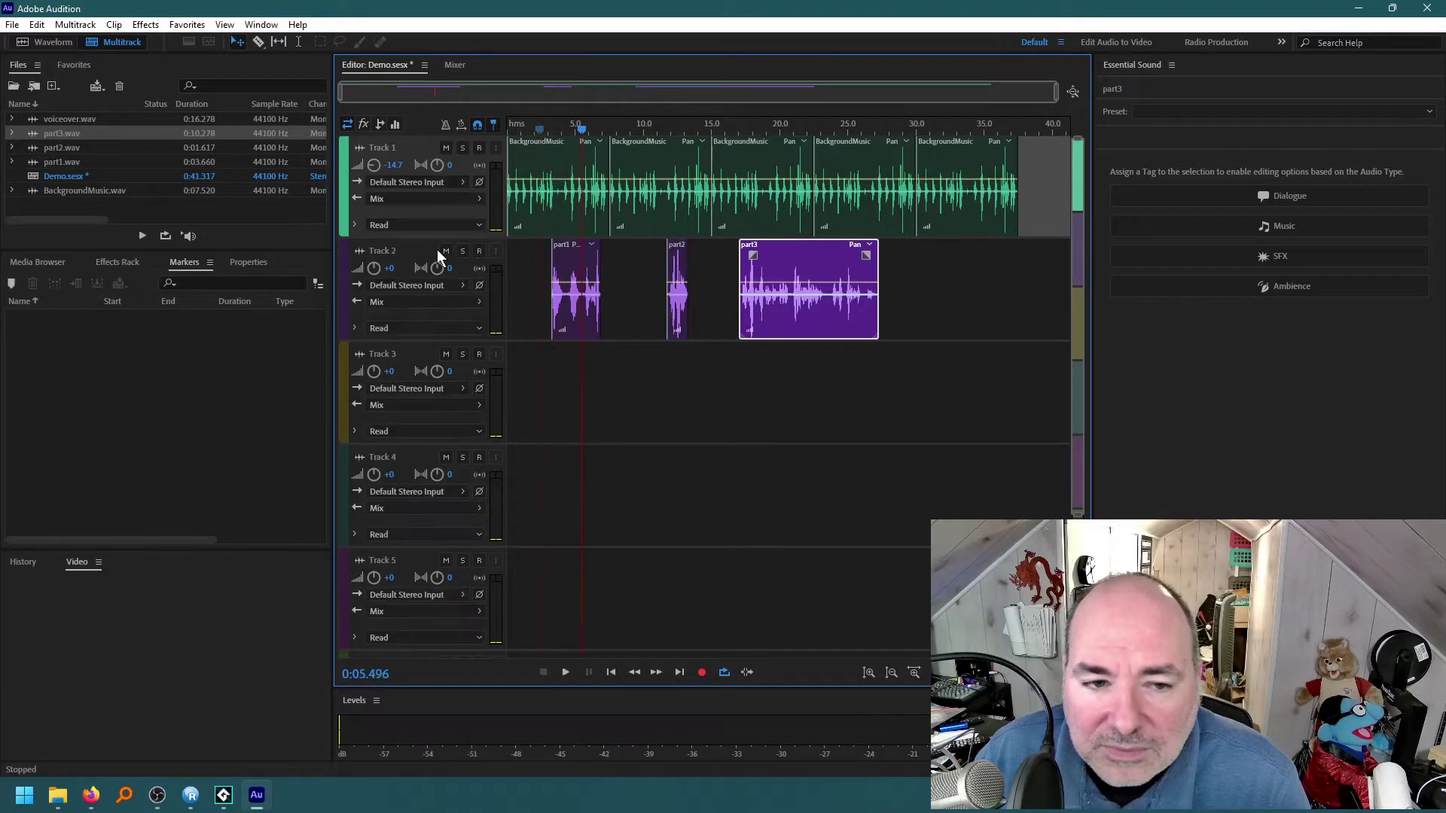
Lower Track 2's volume to -10.5 dB and play to check the voiceover balance
mouse_move(359, 274)
mouse_down()
mouse_move(309, 273)
mouse_move(334, 269)
mouse_up()
key(space)
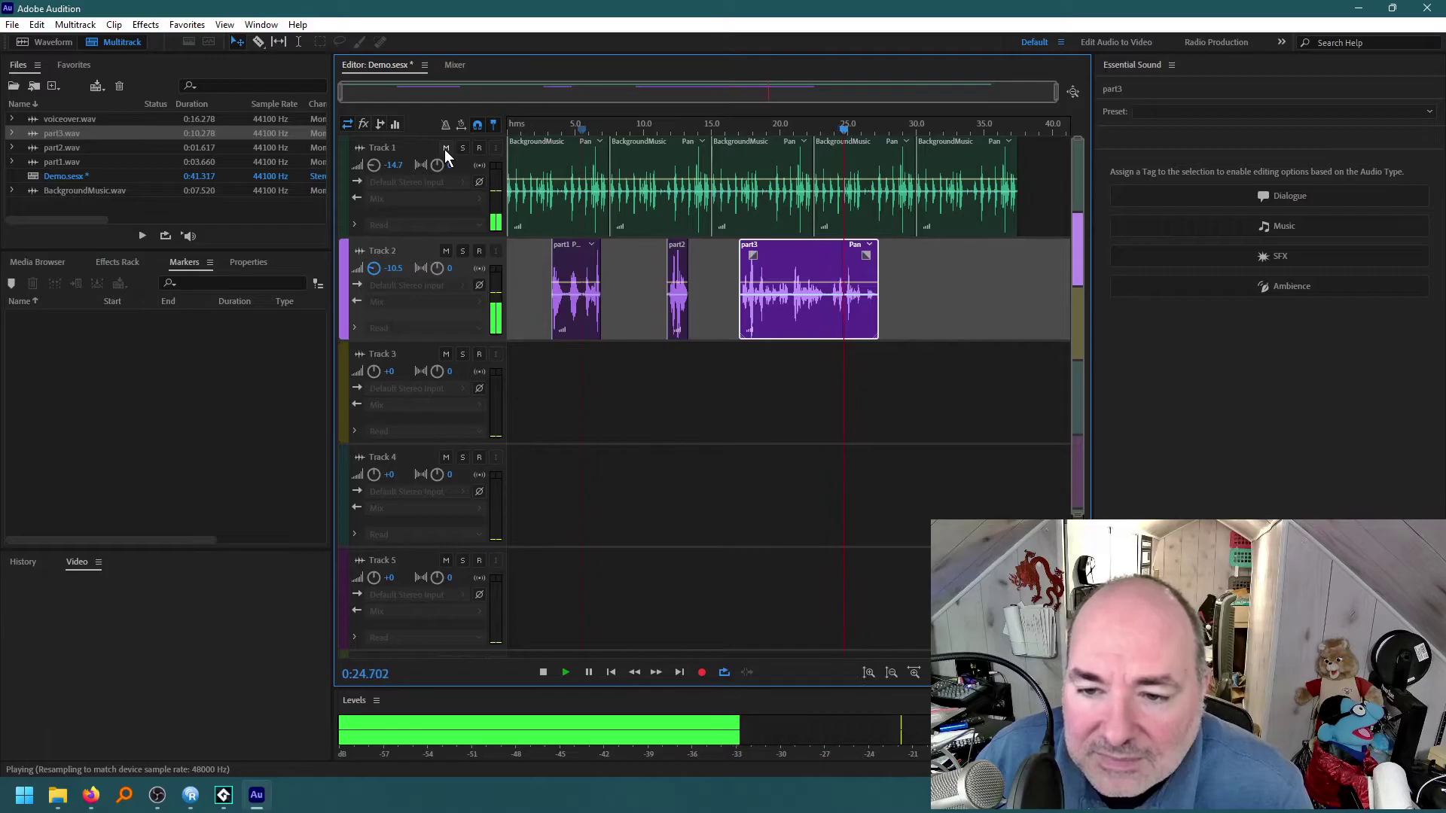
key(space)
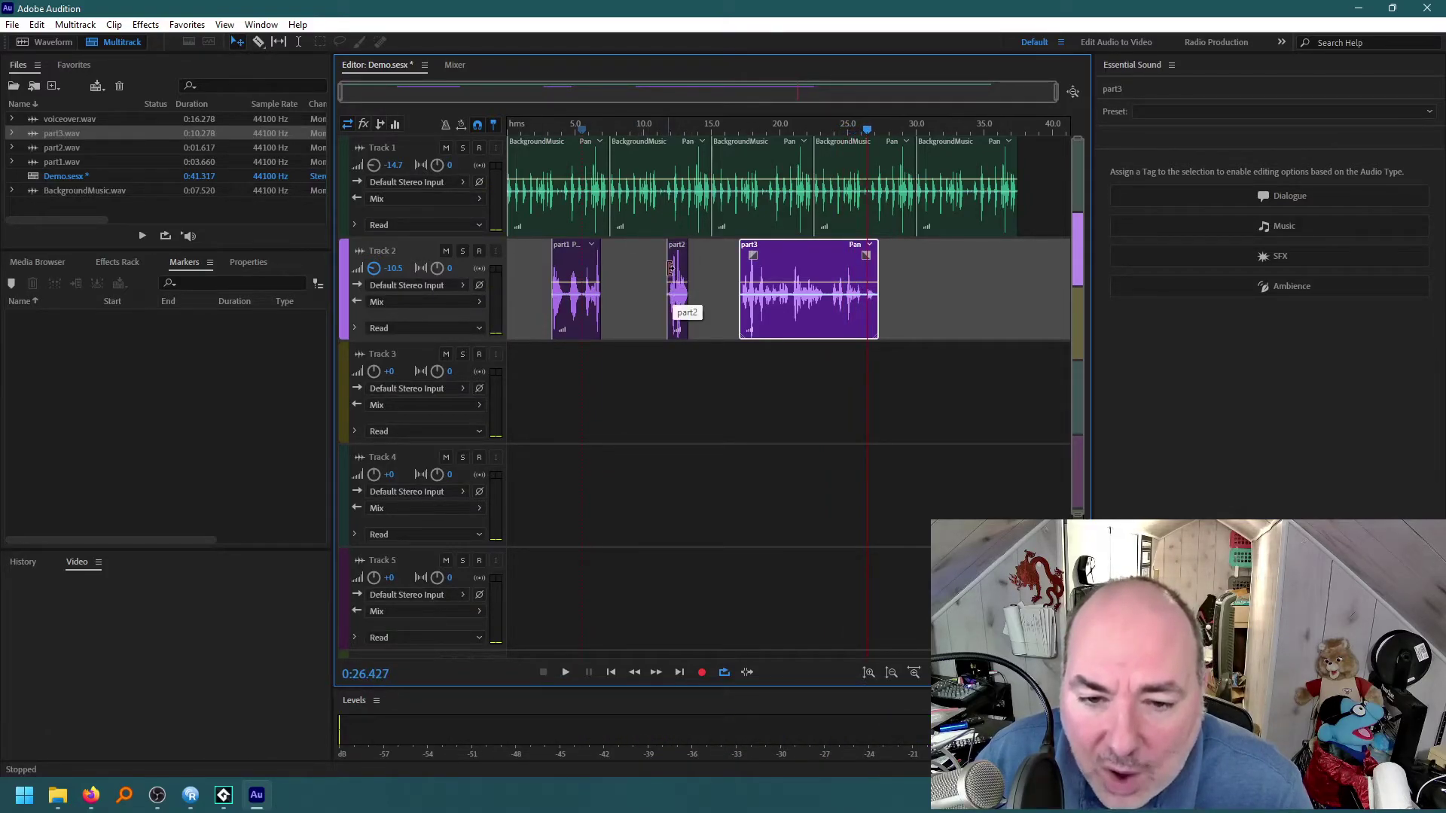
Move part2 to Track 3 at -14.1 dB, play the mix from the start, then save
drag(675, 258, 676, 360)
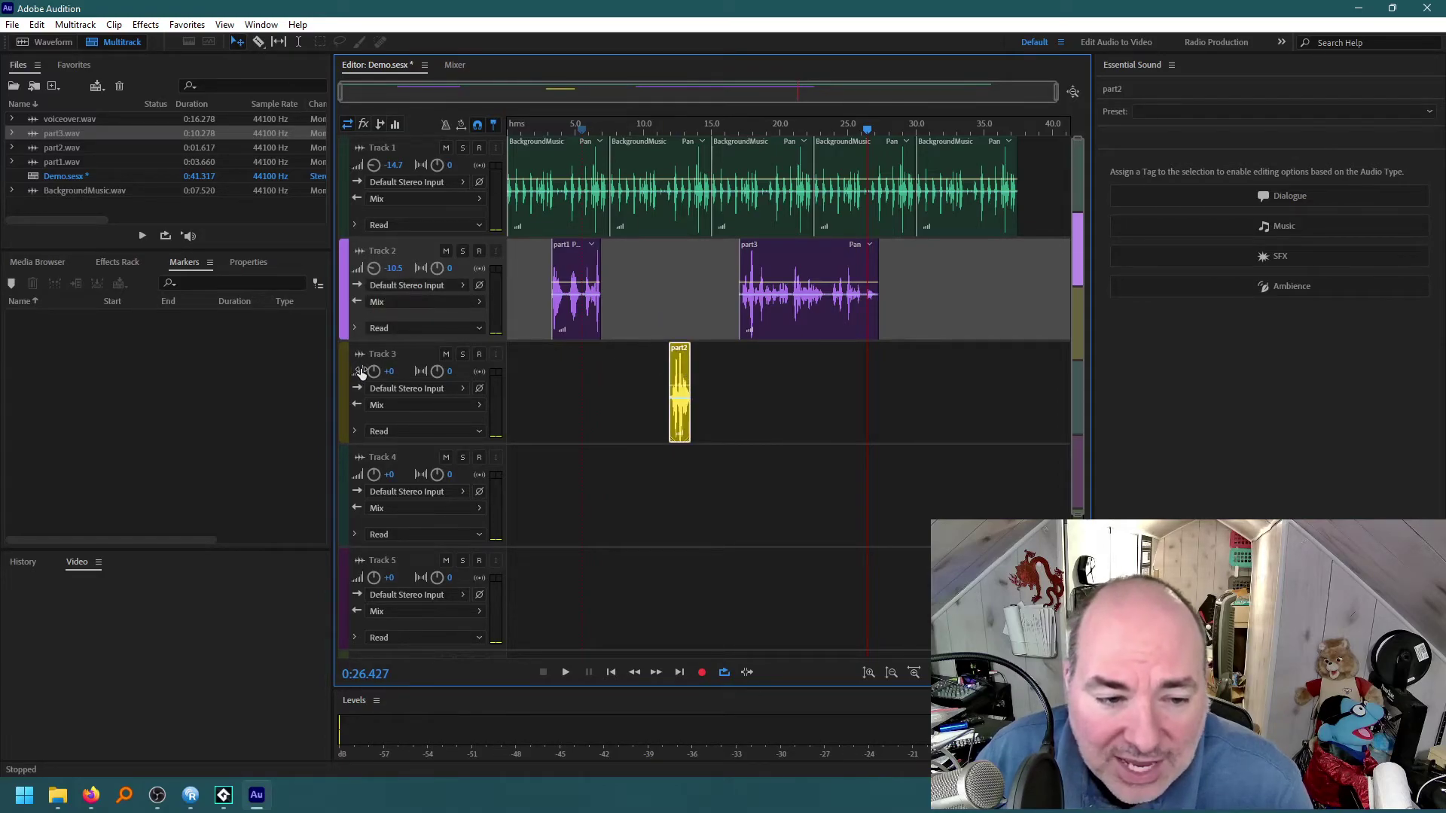
drag(361, 372, 353, 372)
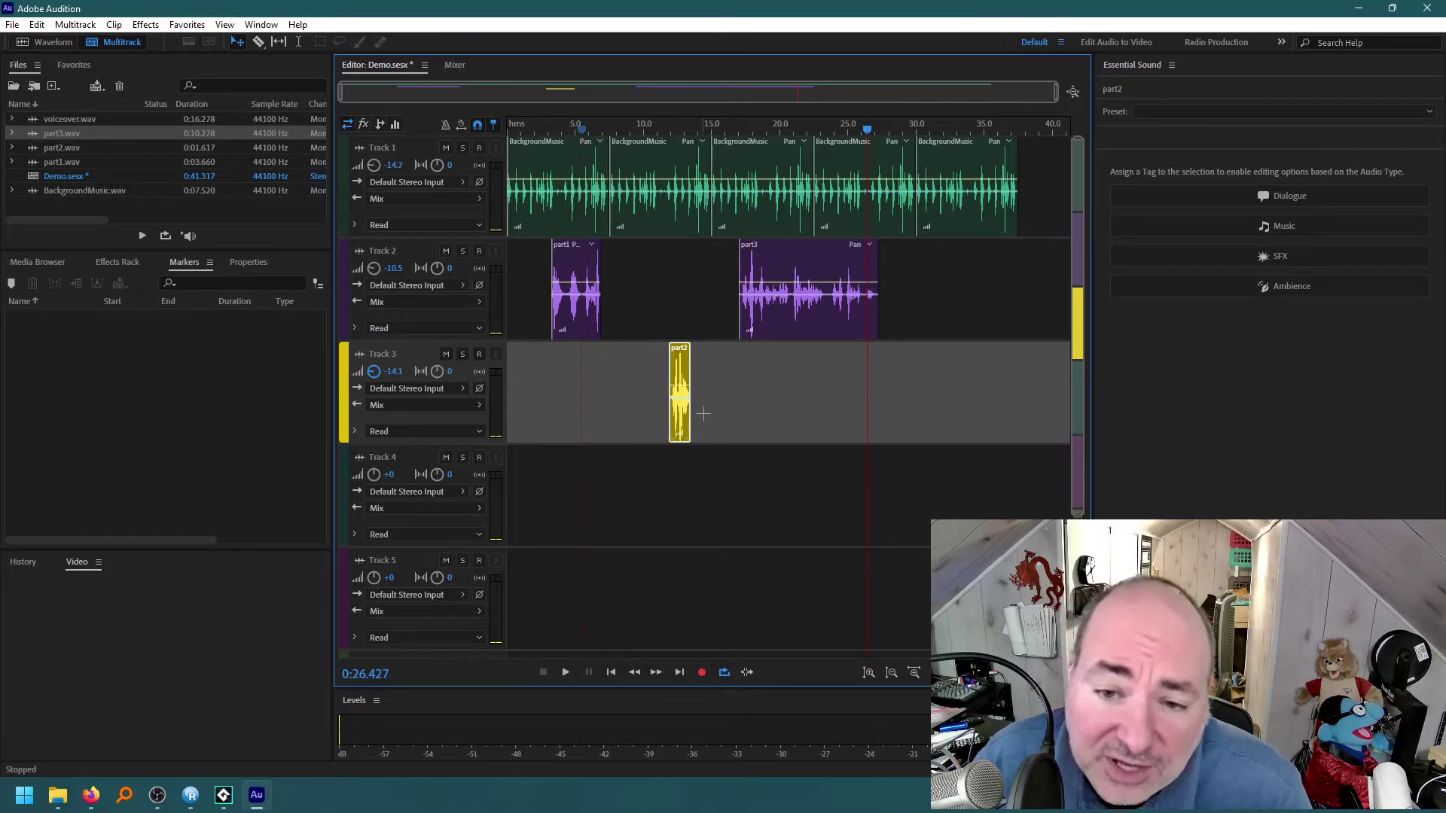
drag(584, 134, 488, 129)
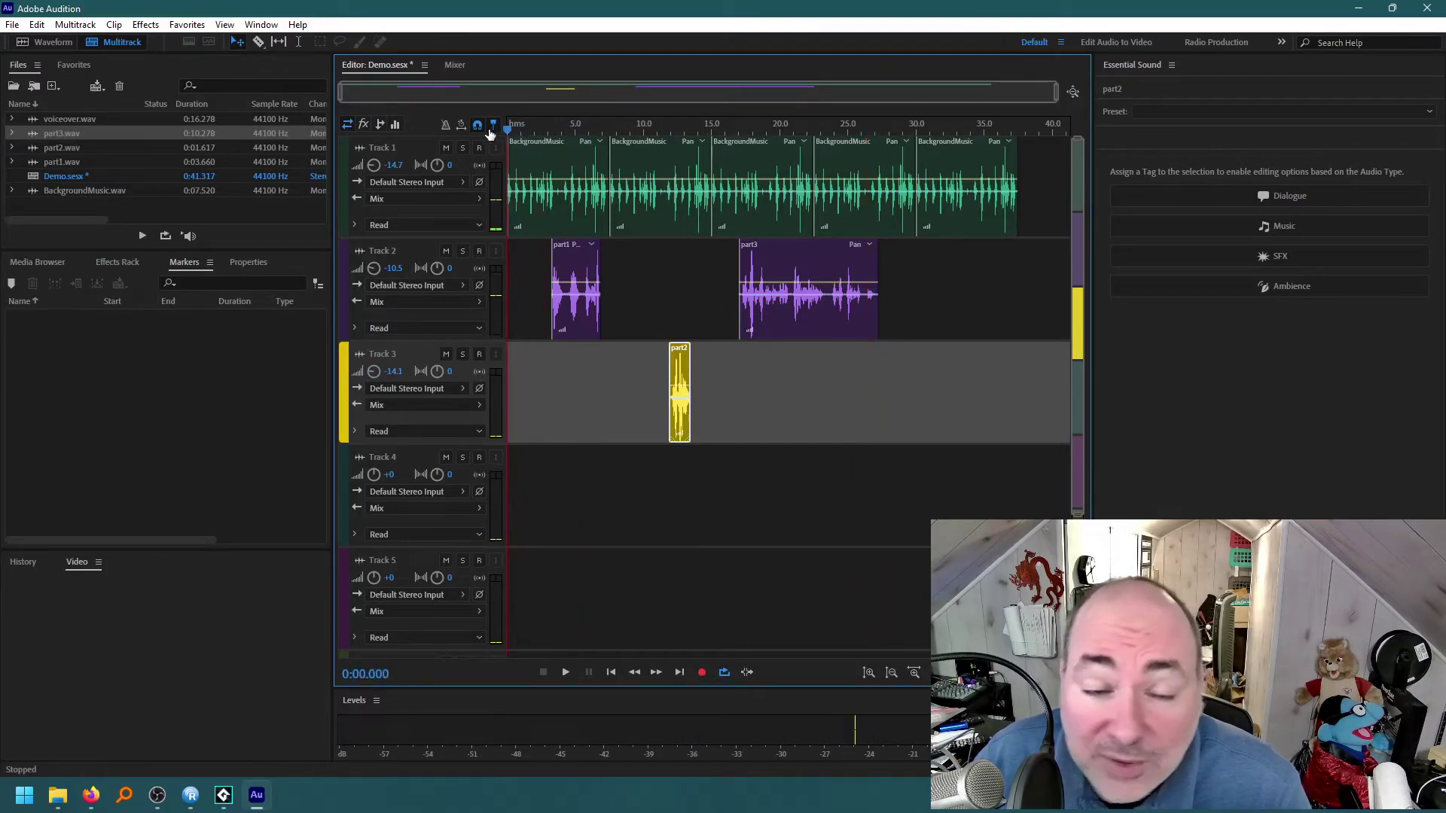
key(space)
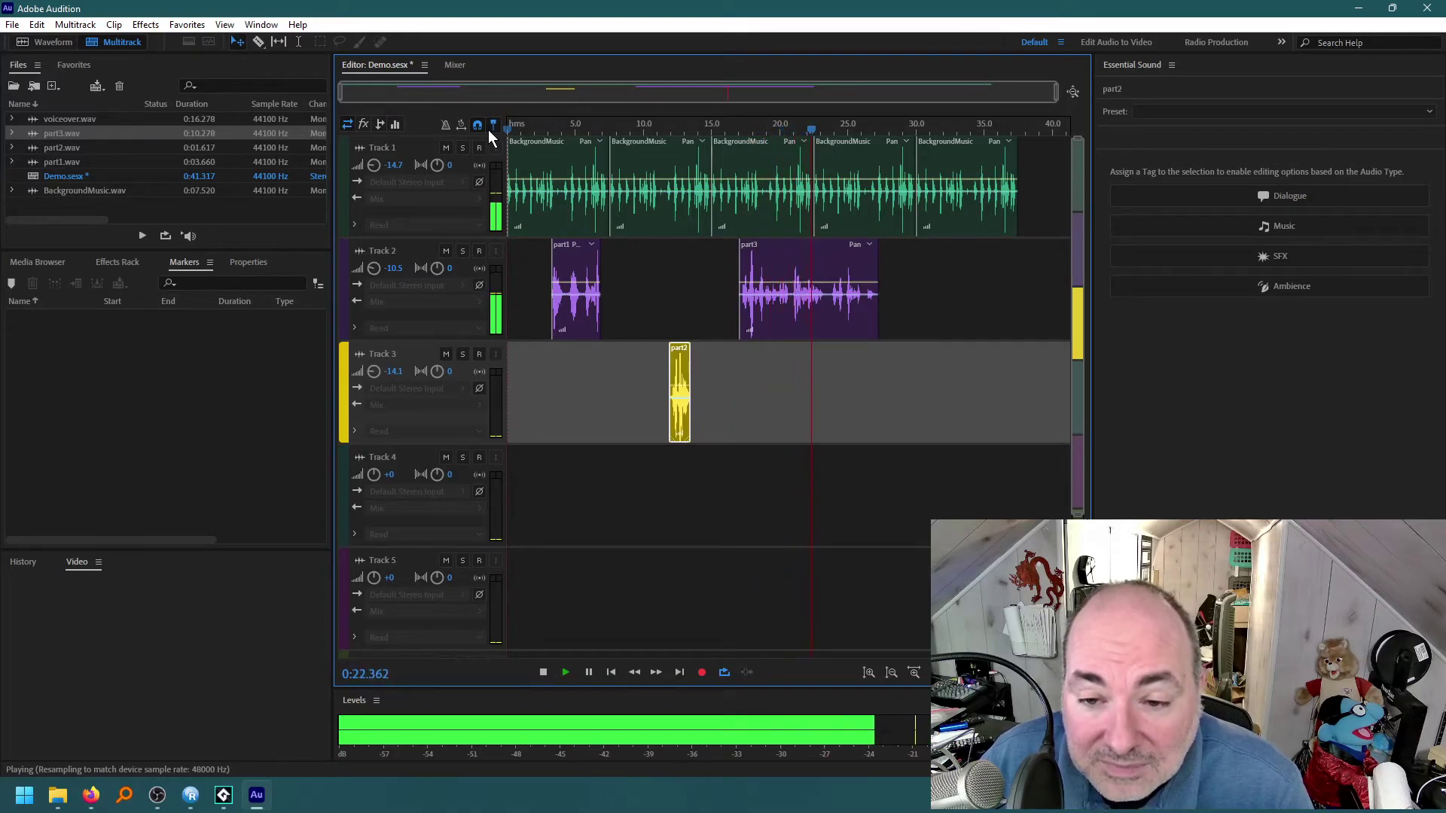
key(space)
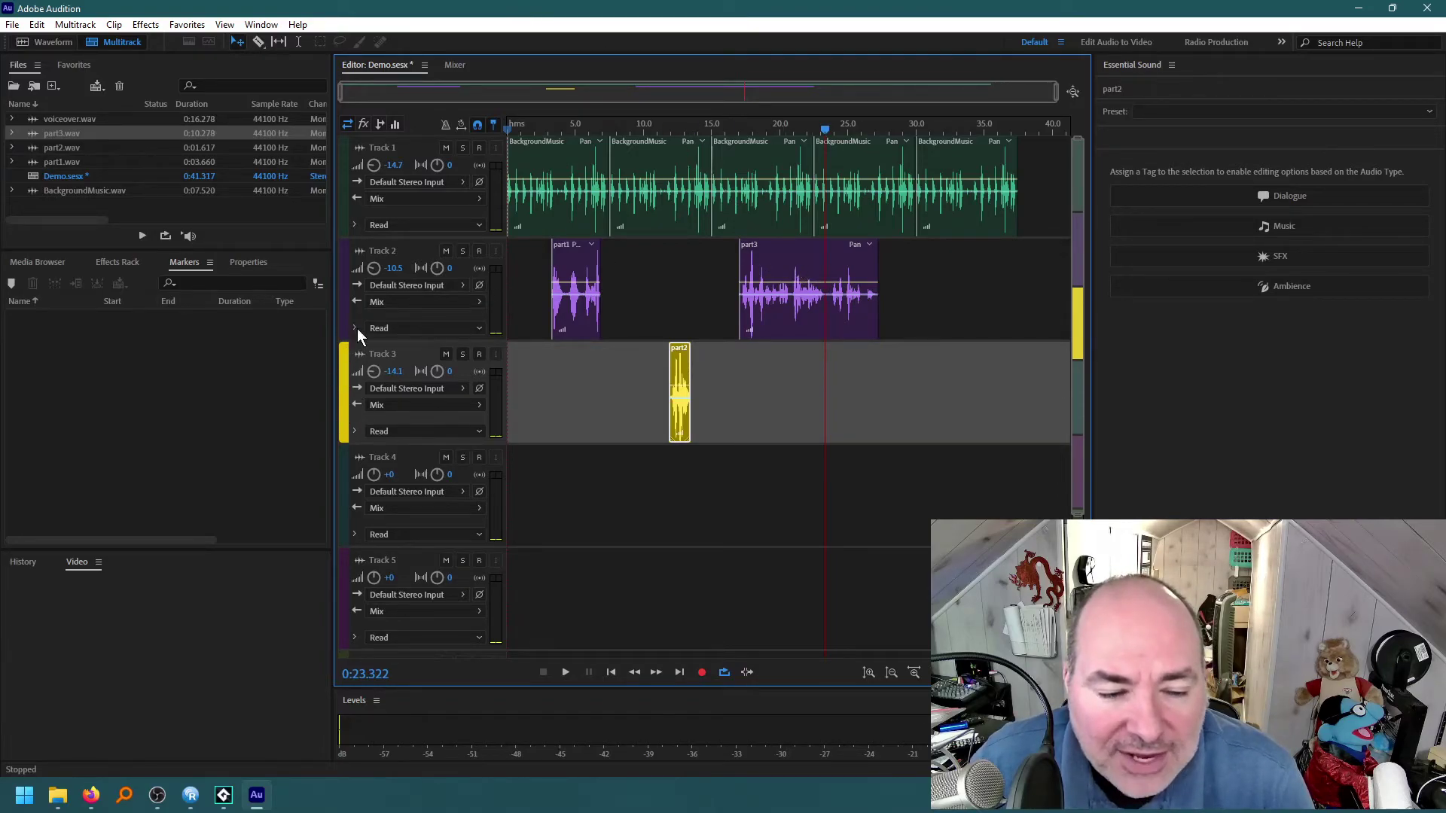
key(ctrl+s)
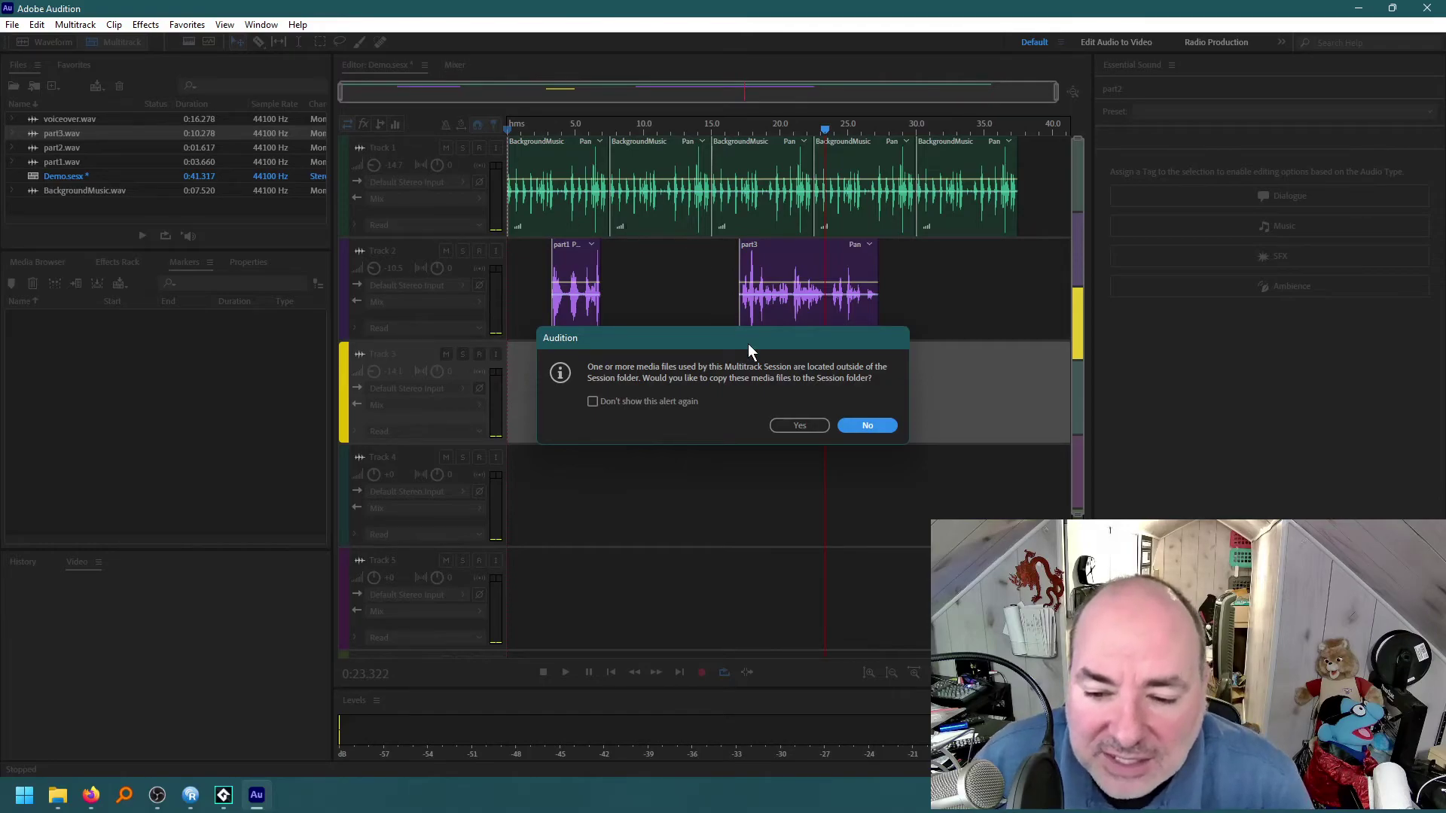
Finish saving, then export the entire session mixdown as Demo_mixdown.wav, overwriting the old file
click(866, 426)
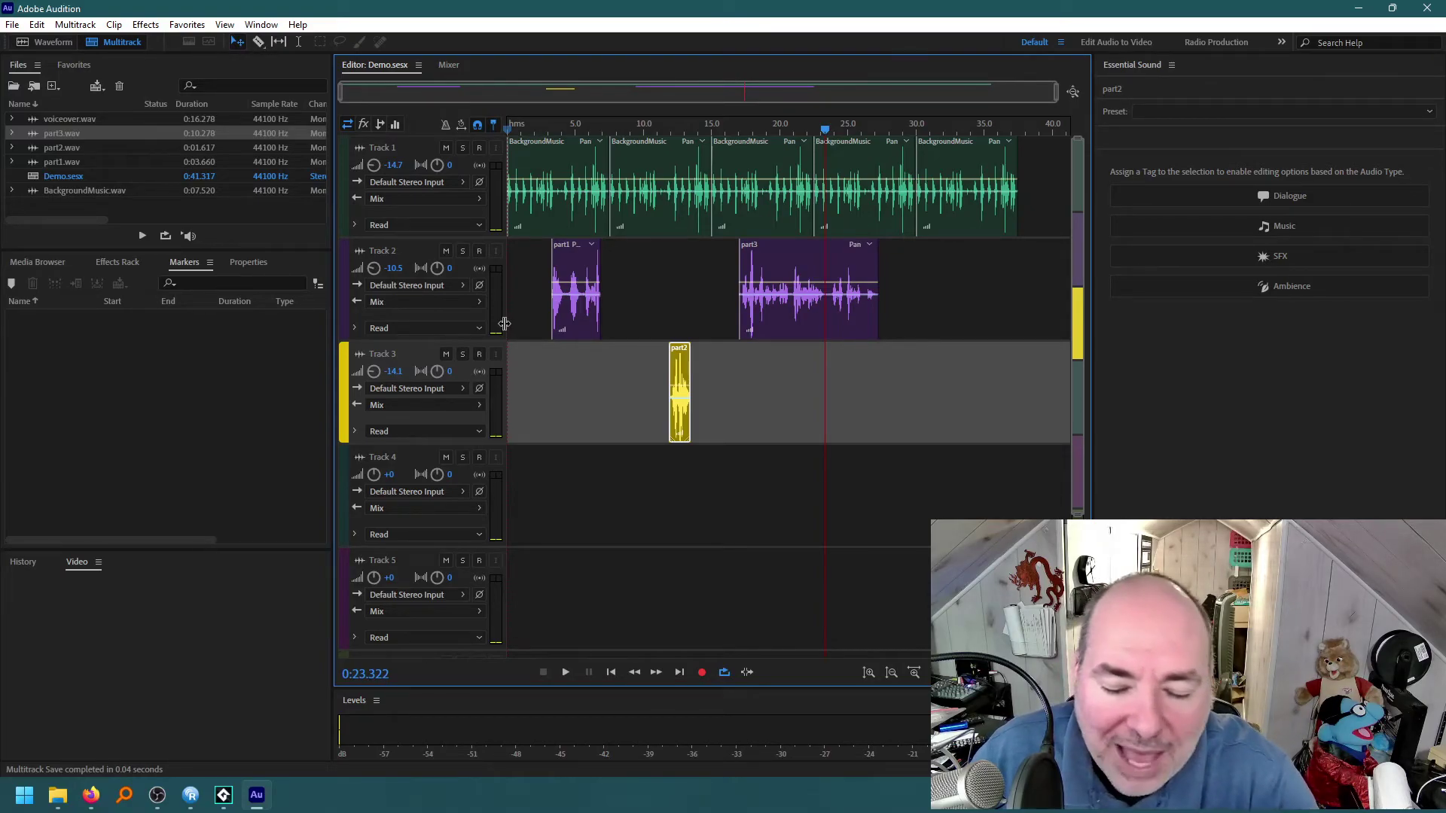
click(13, 25)
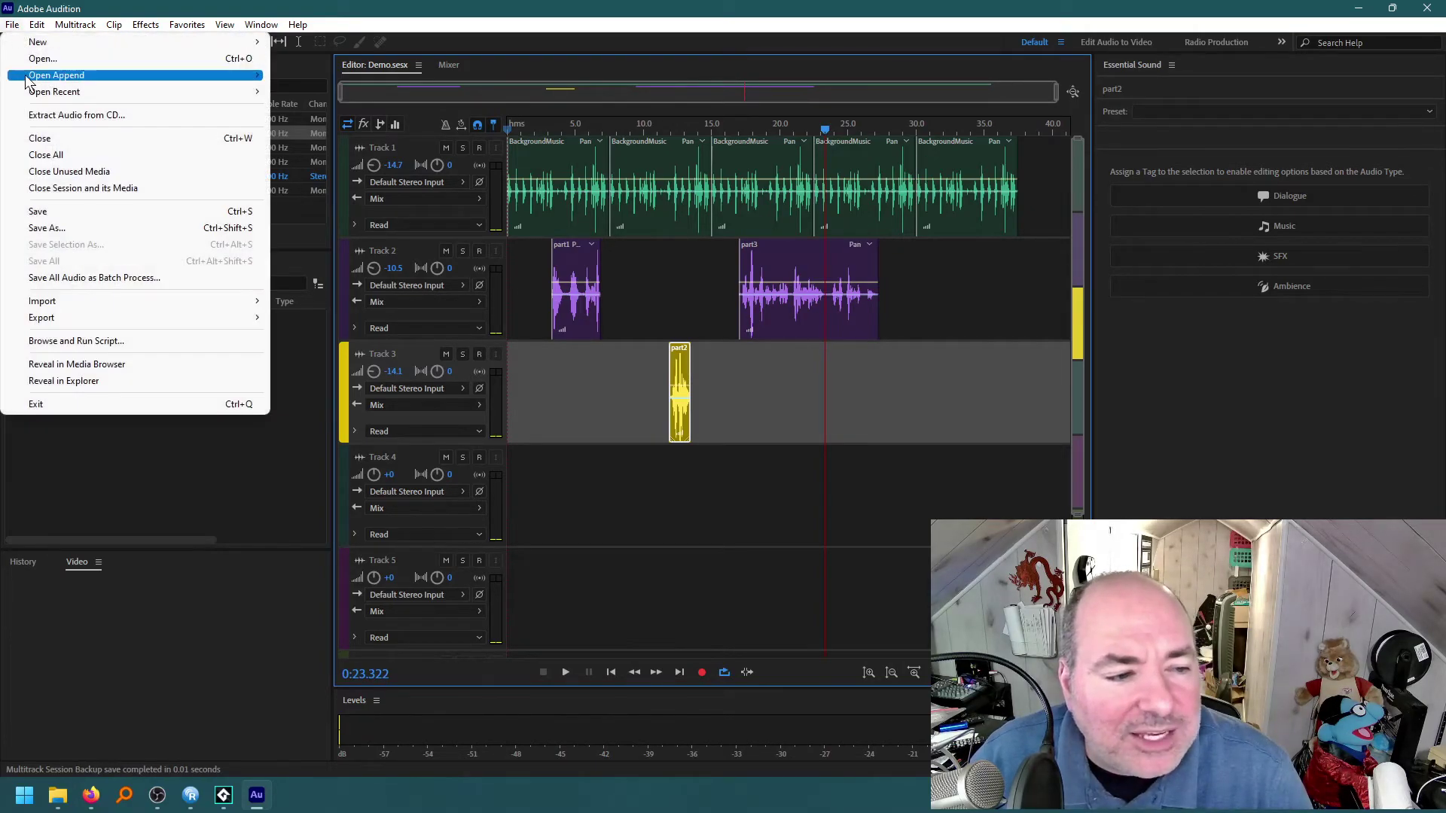
mouse_move(157, 318)
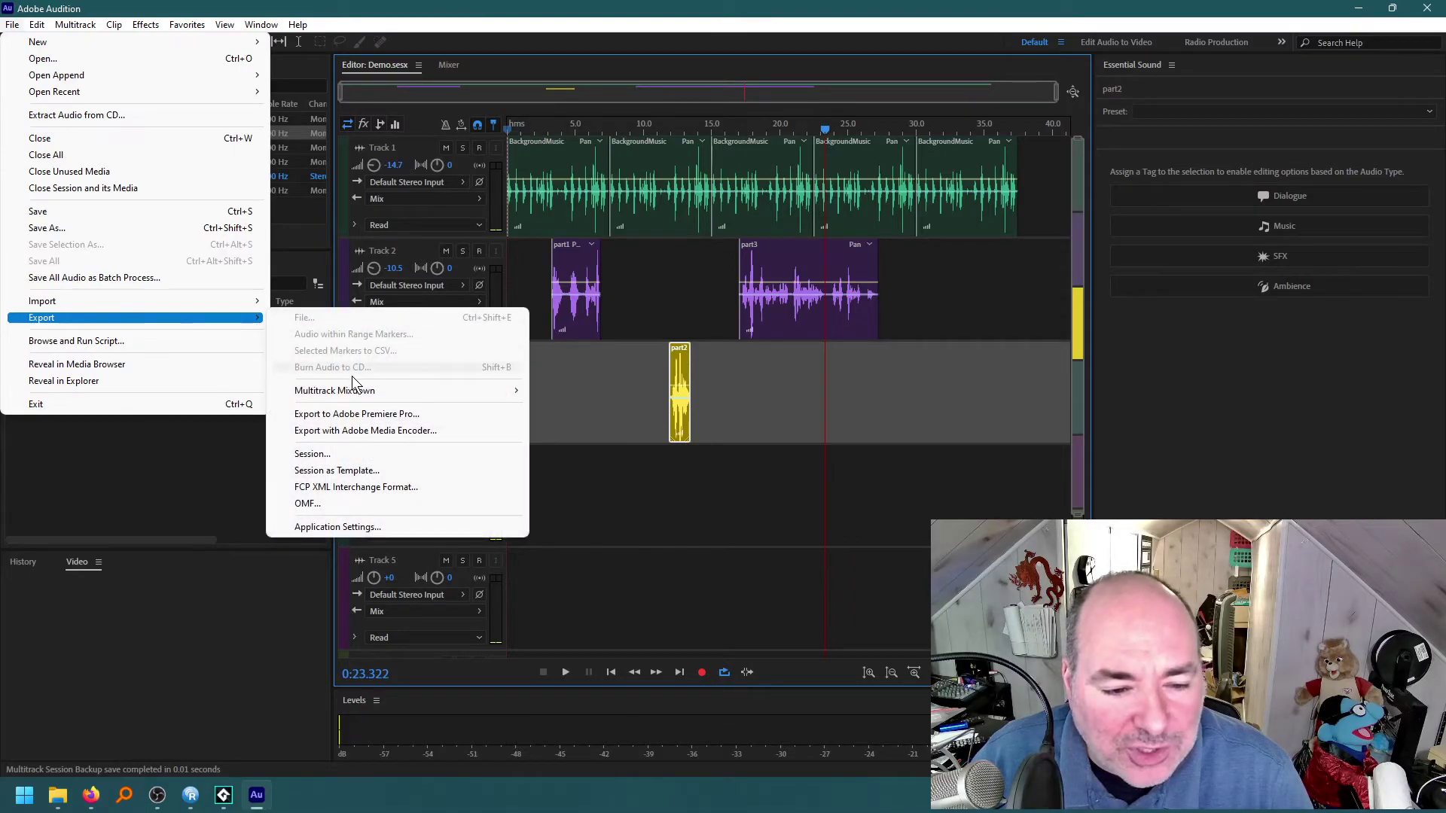
mouse_move(367, 398)
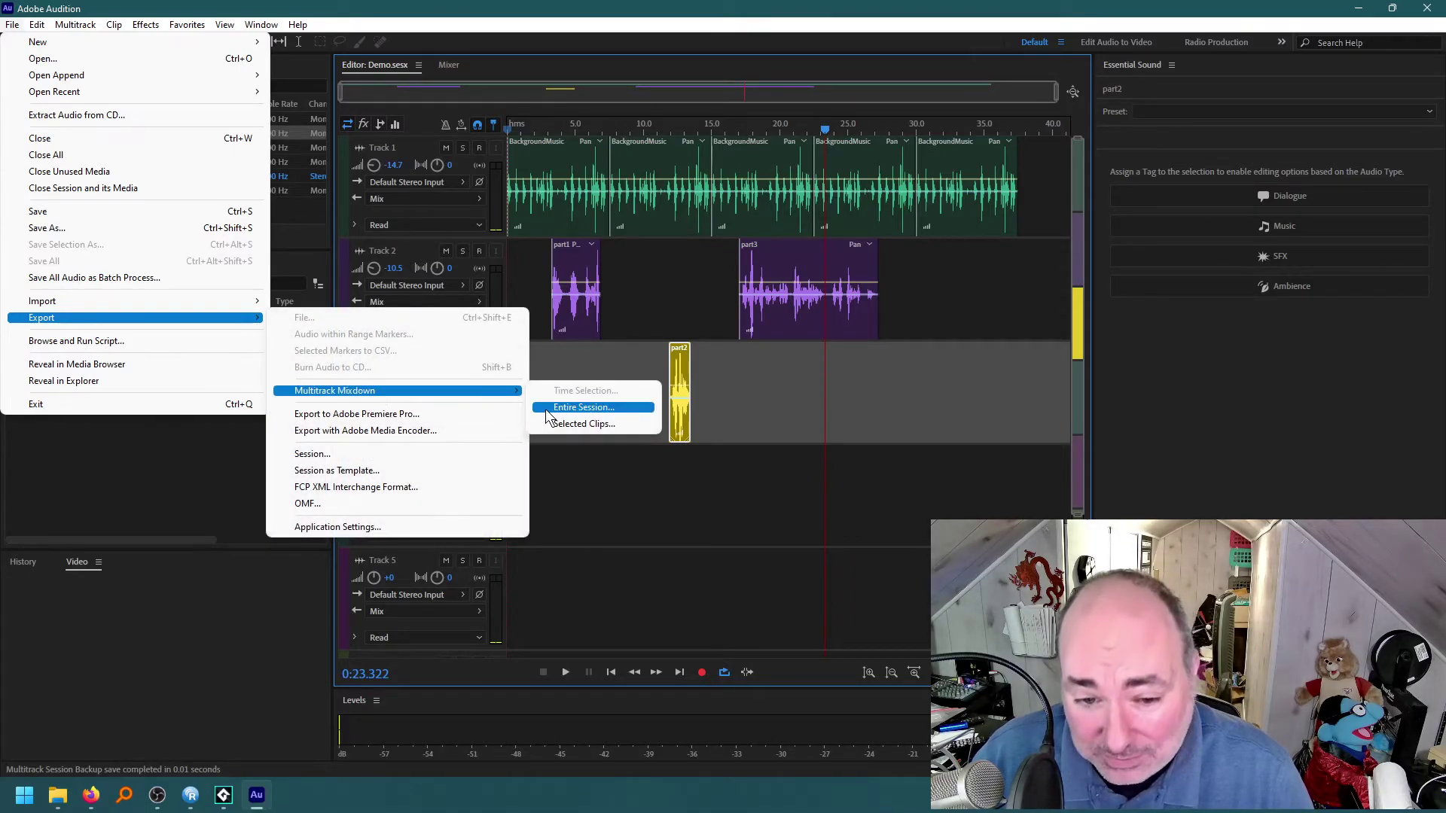
click(572, 409)
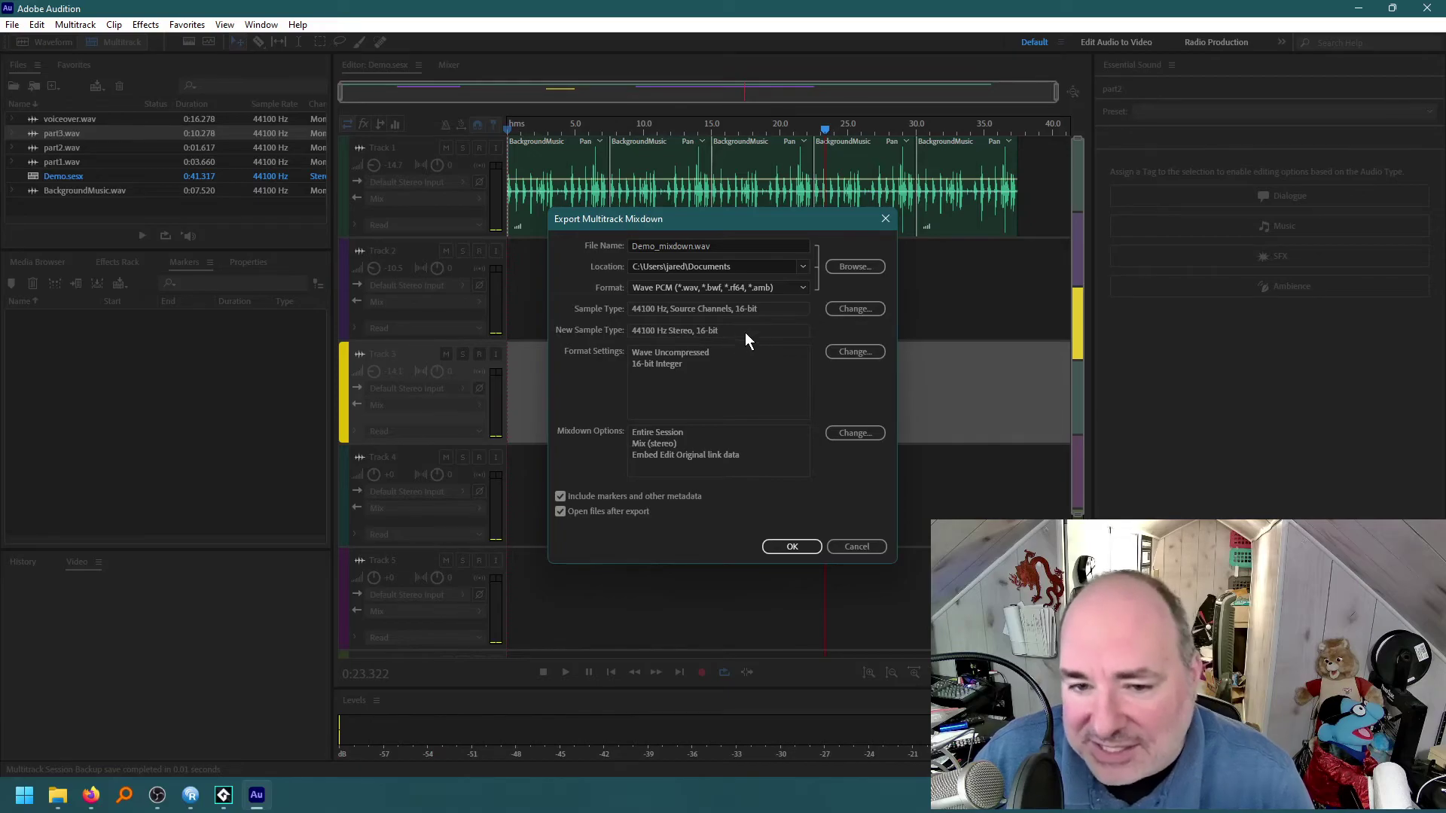
click(804, 549)
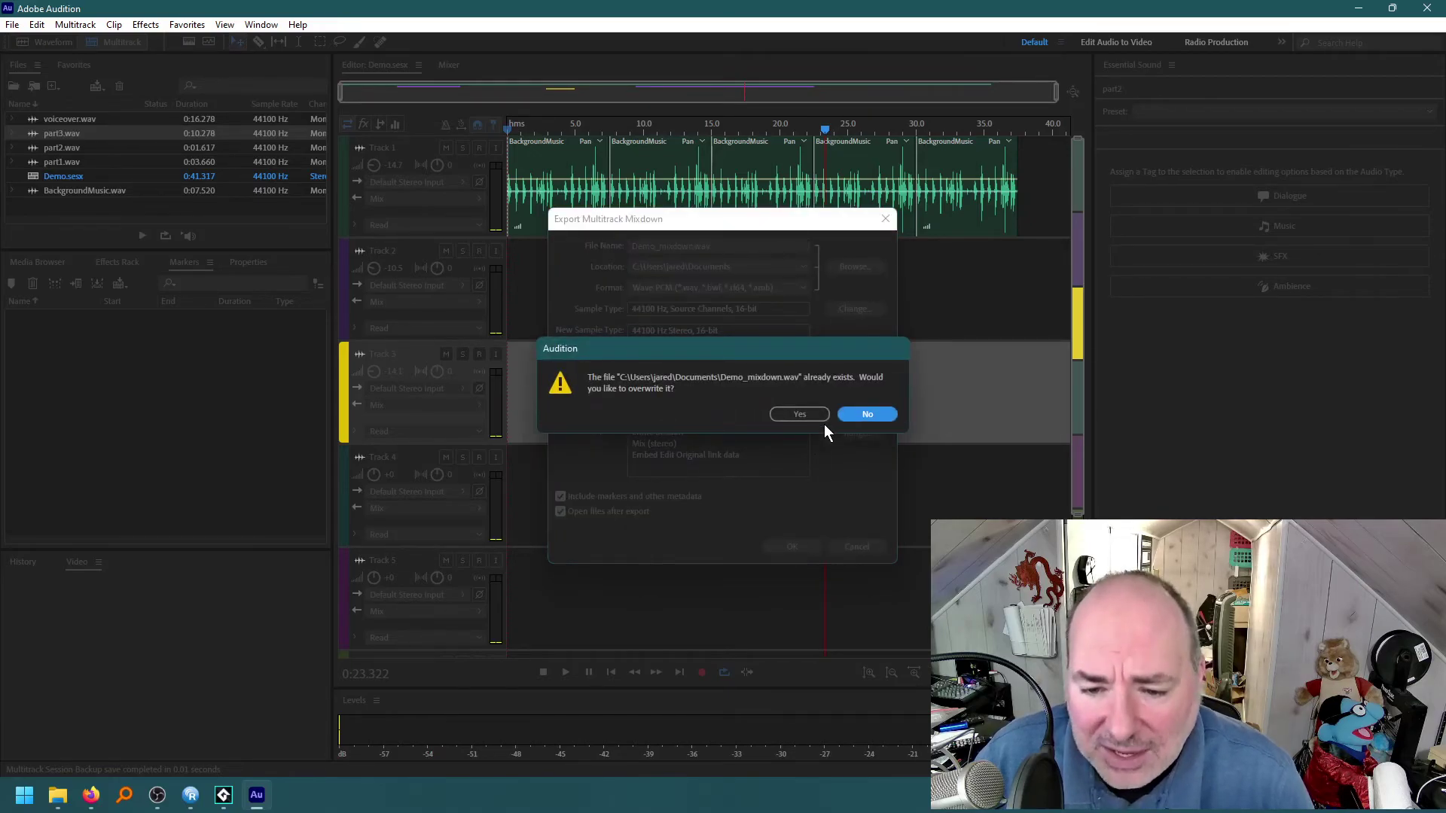
click(798, 414)
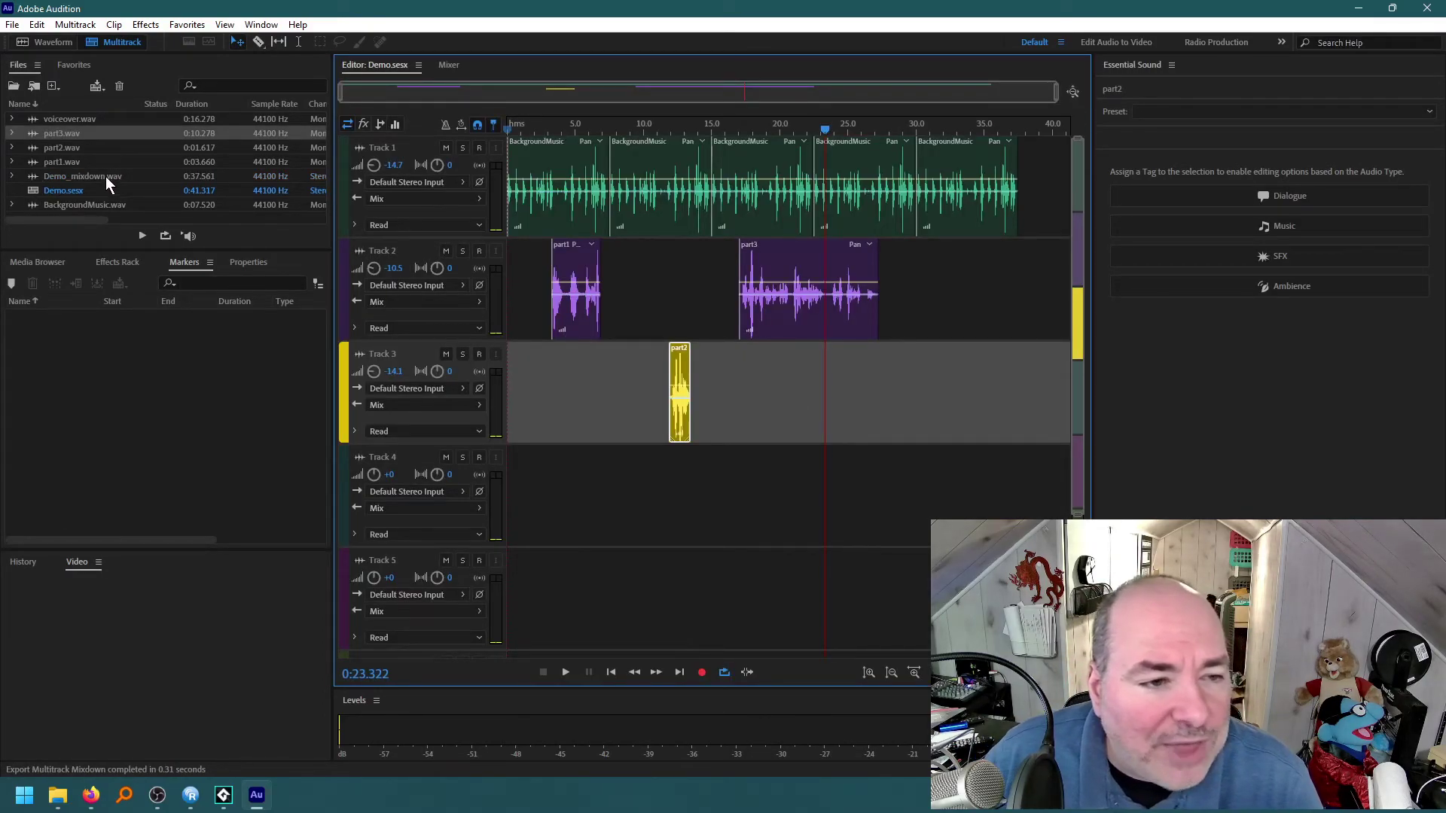
Open Demo_mixdown.wav in the waveform editor and play it from about 1.8 seconds
double_click(105, 176)
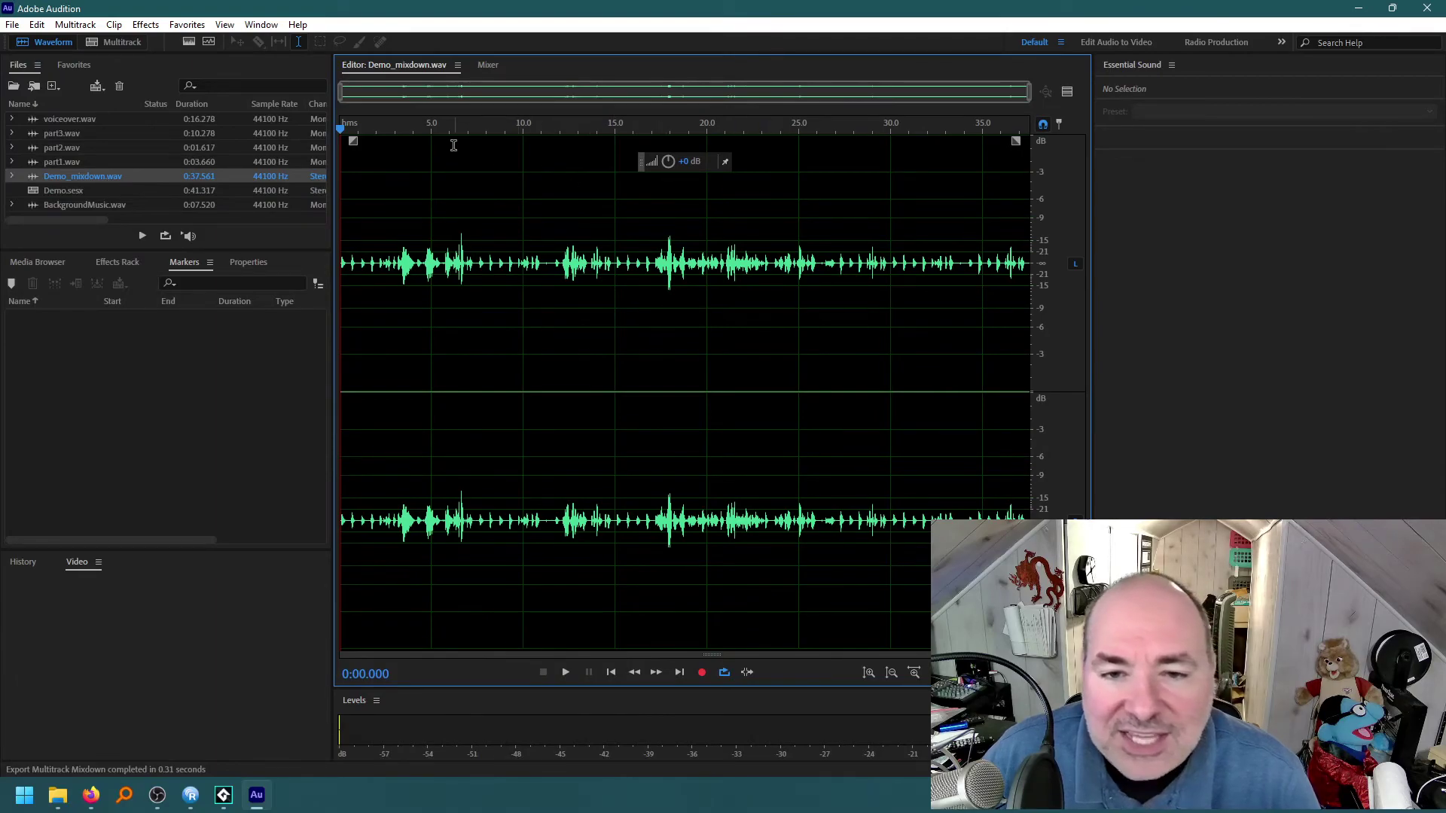
click(374, 128)
key(space)
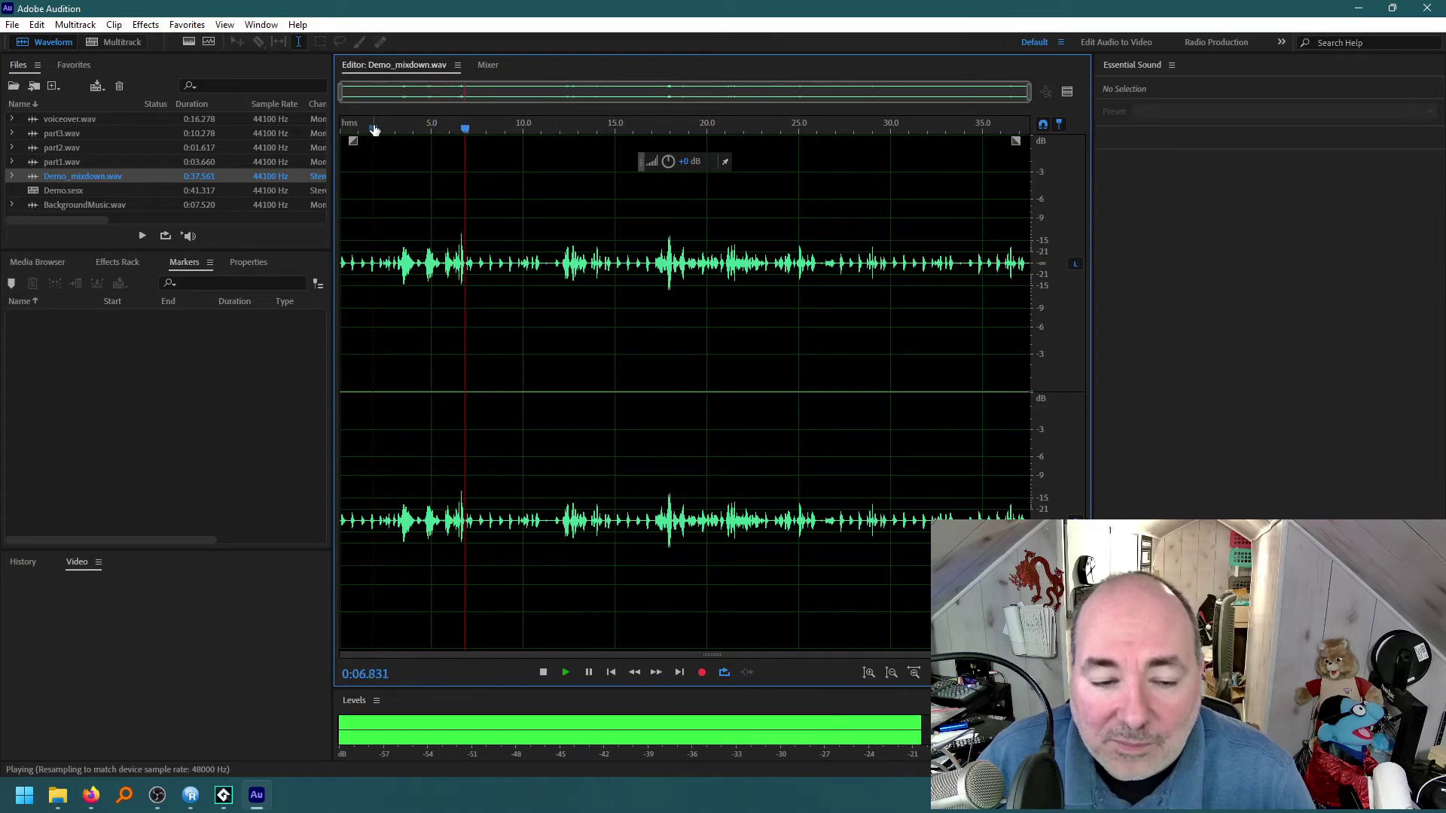
key(space)
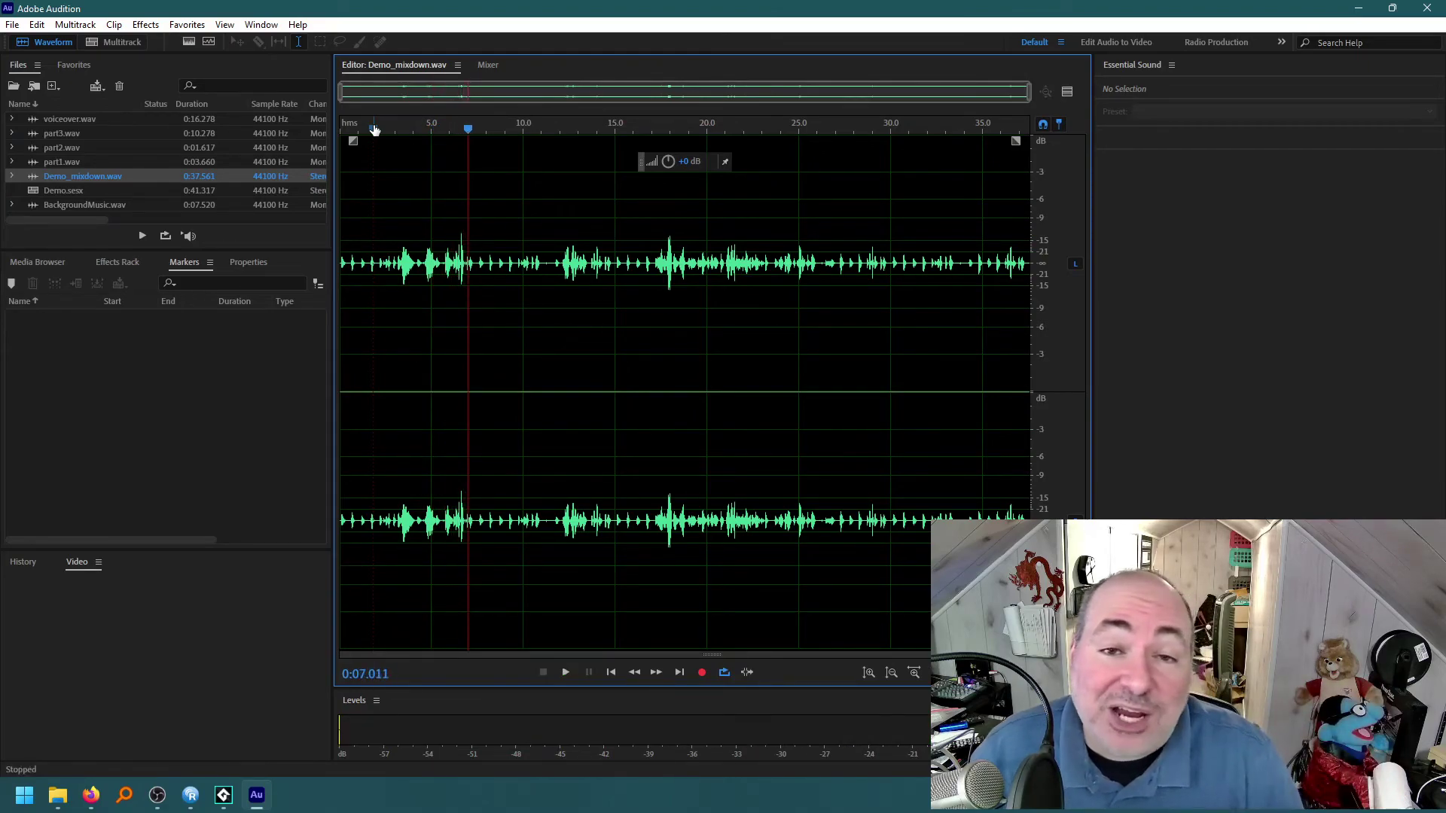